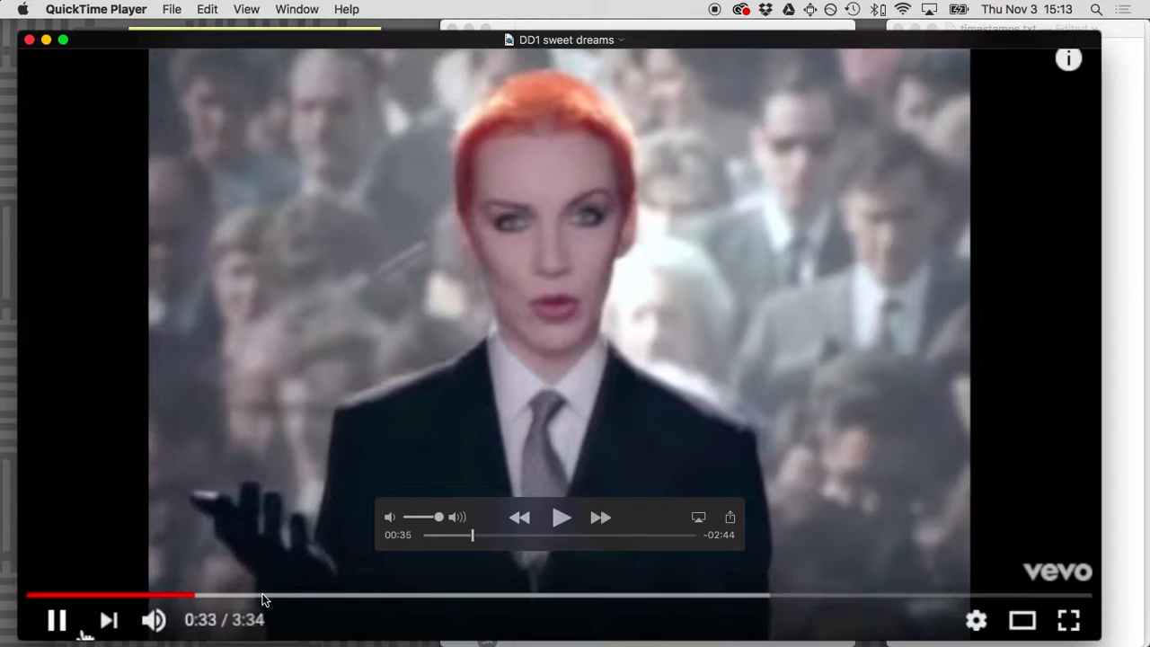
Check the clip time ranges listed in timestamps.txt and switch to Photoshop.
left_click(1115, 445)
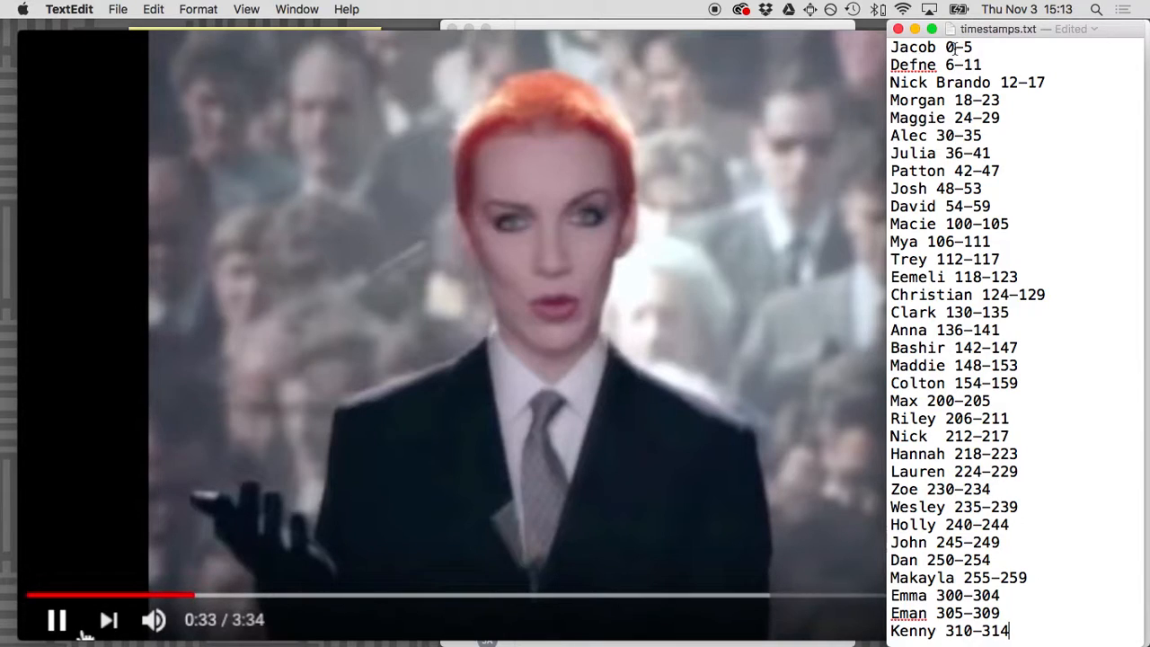
mouse_move(832, 177)
mouse_move(655, 264)
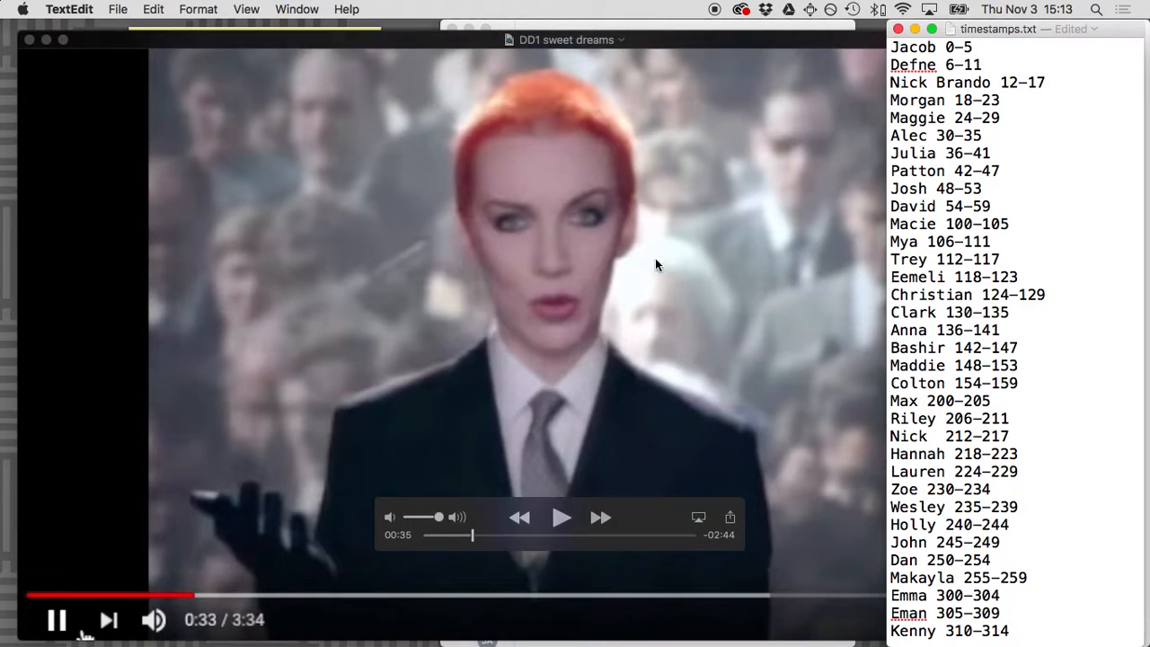
key("ctrl+Right")
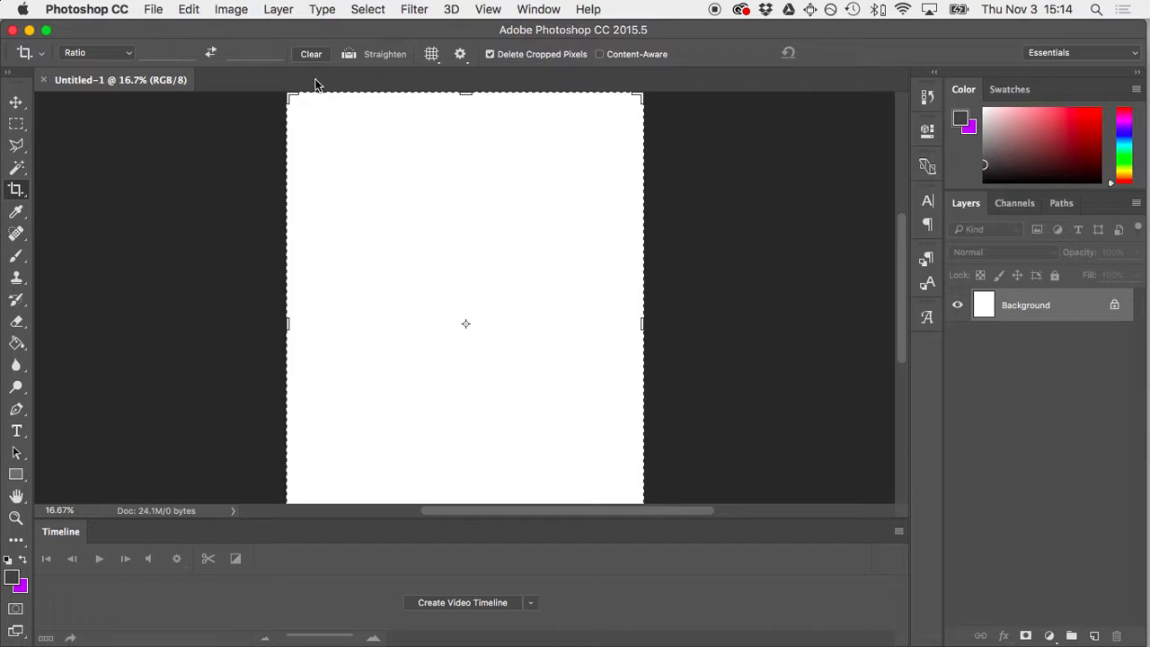
Start a Video Frames to Layers import of DD1 sweet dreams.mp4 from the Desktop.
left_click(154, 11)
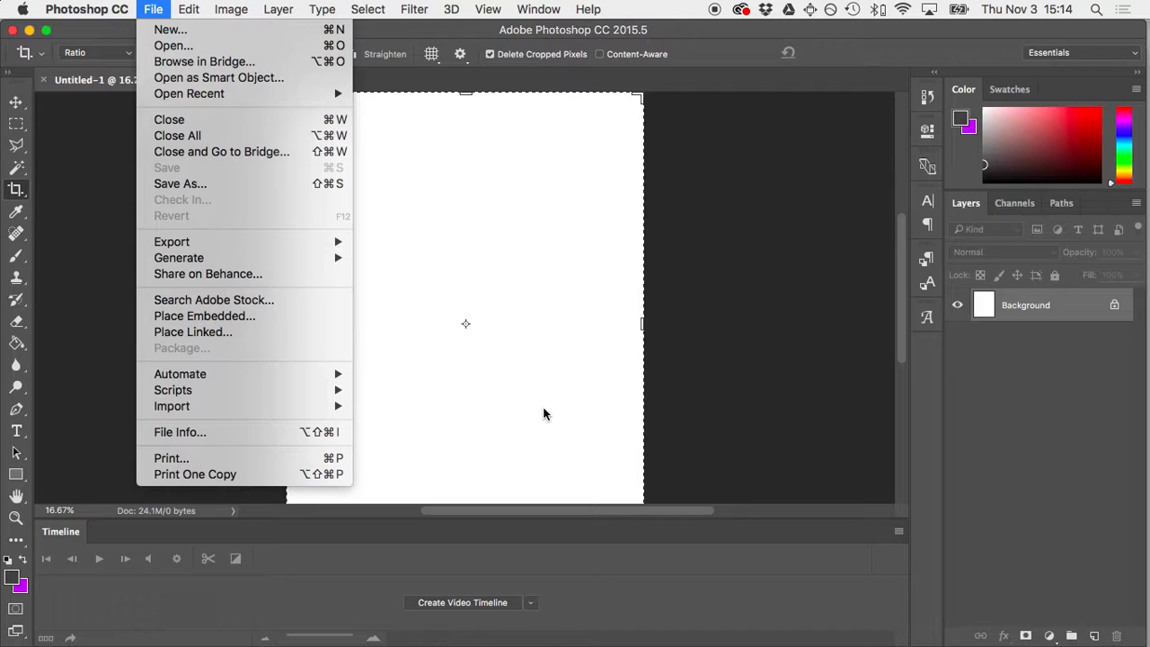
mouse_move(169, 409)
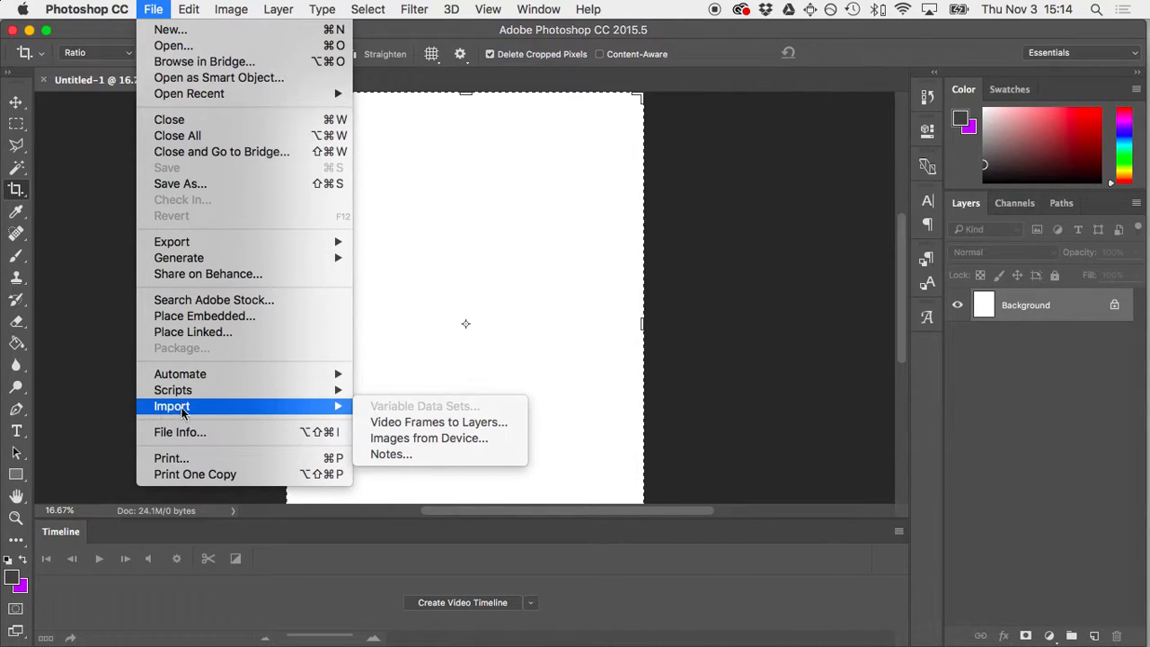
left_click(422, 431)
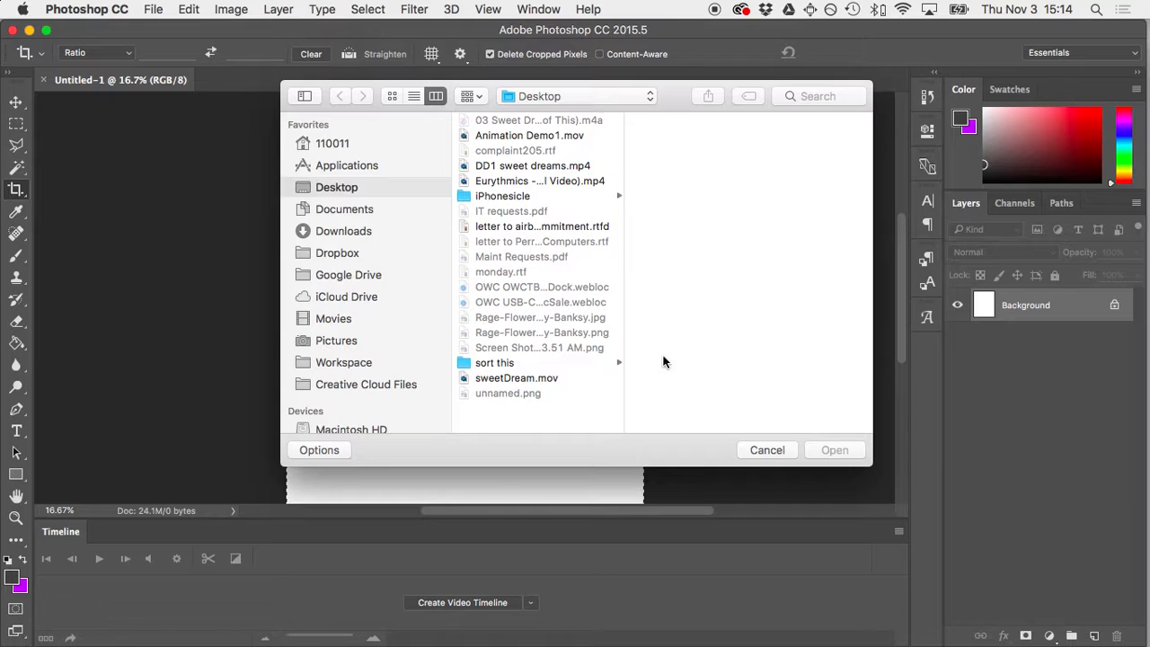
left_click_drag(671, 96, 586, 131)
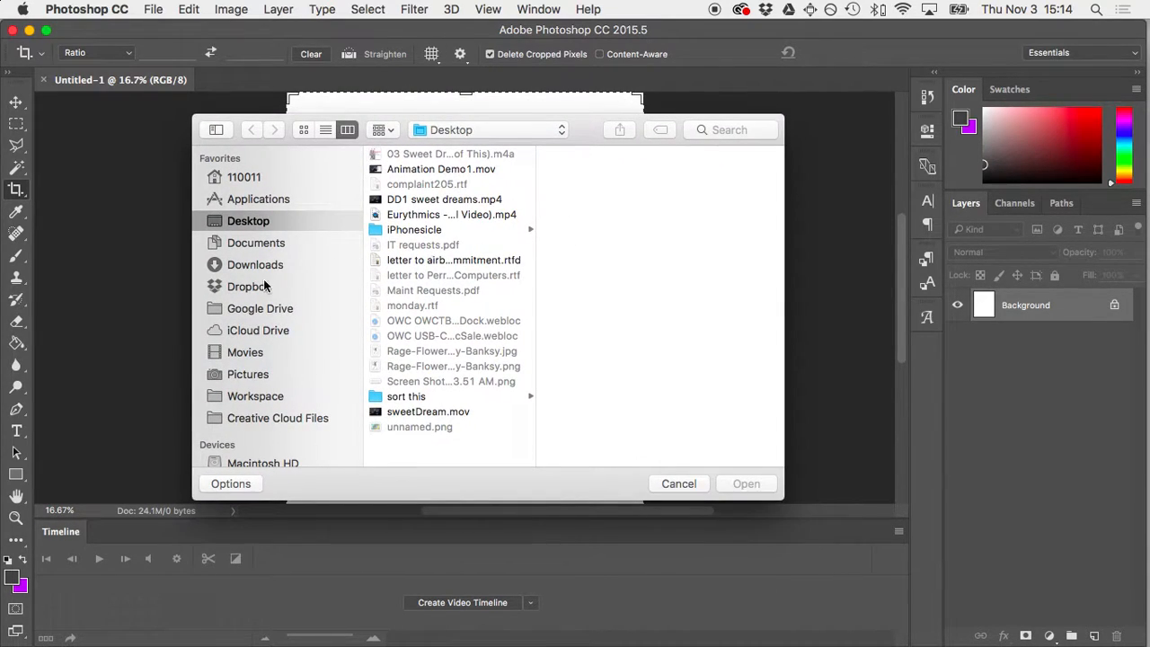
left_click_drag(541, 142, 562, 170)
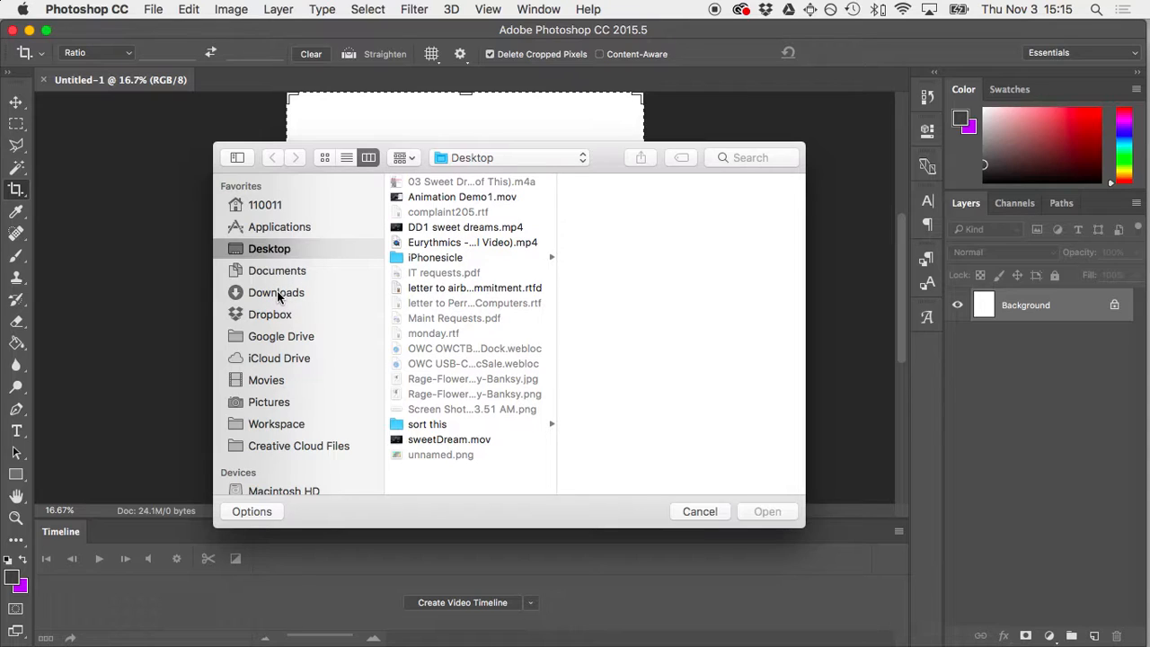
left_click(439, 229)
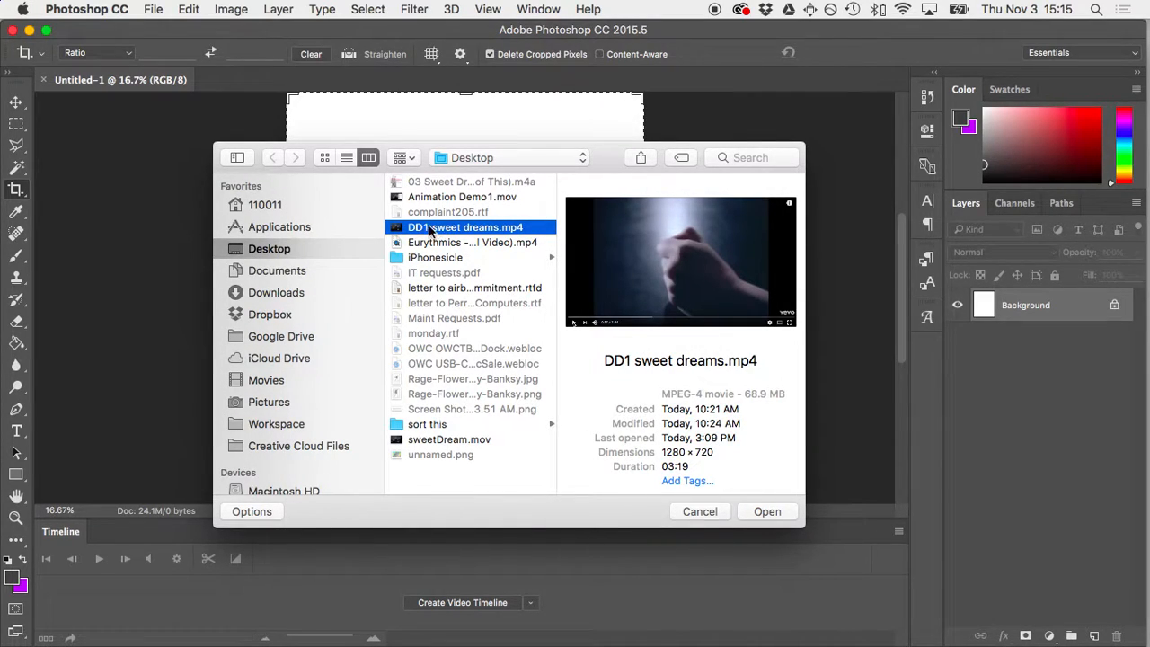
left_click(766, 512)
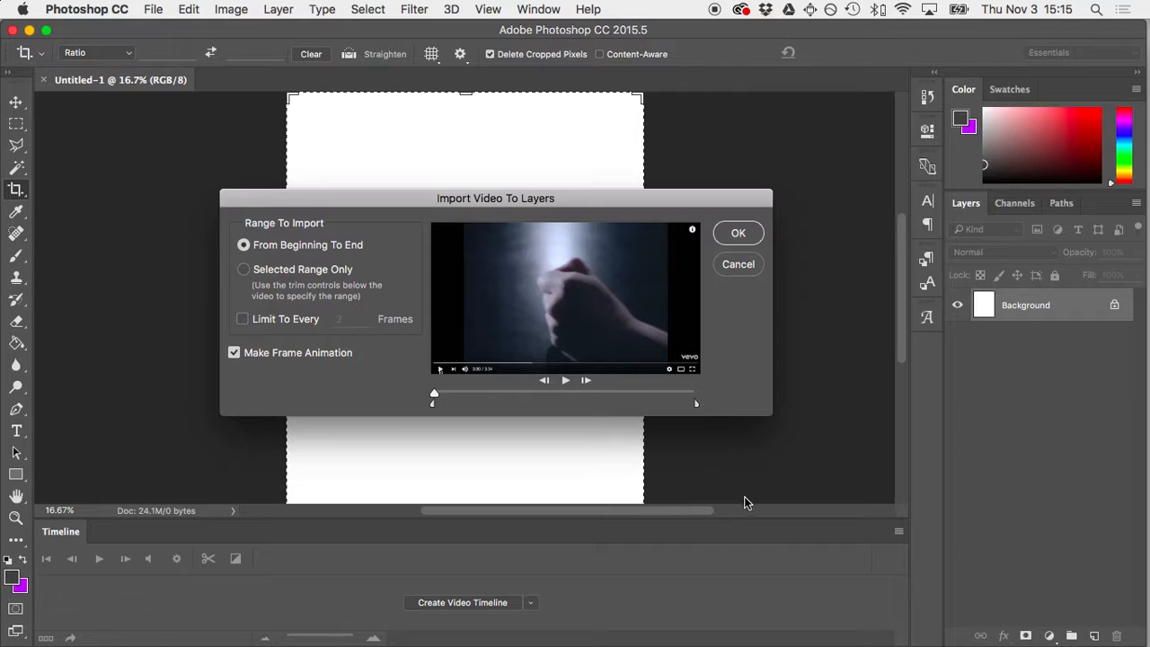
Restrict the video import to a selected range starting at about 0:11 of the video.
left_click_drag(411, 204, 430, 221)
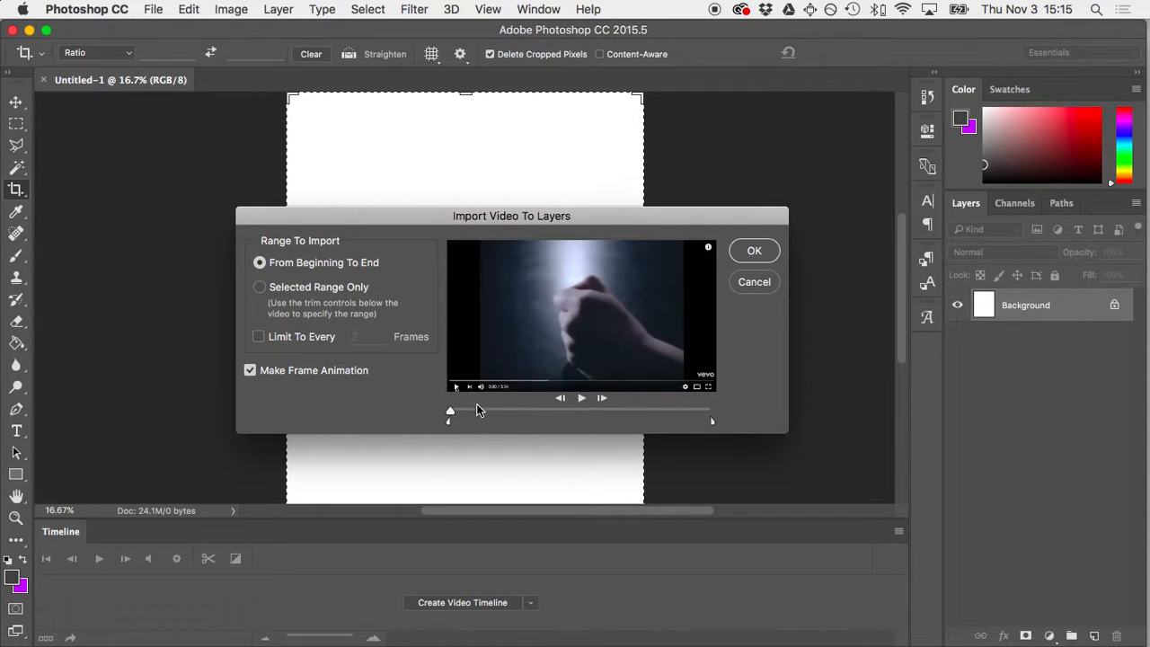
left_click(259, 289)
left_click_drag(416, 227, 371, 208)
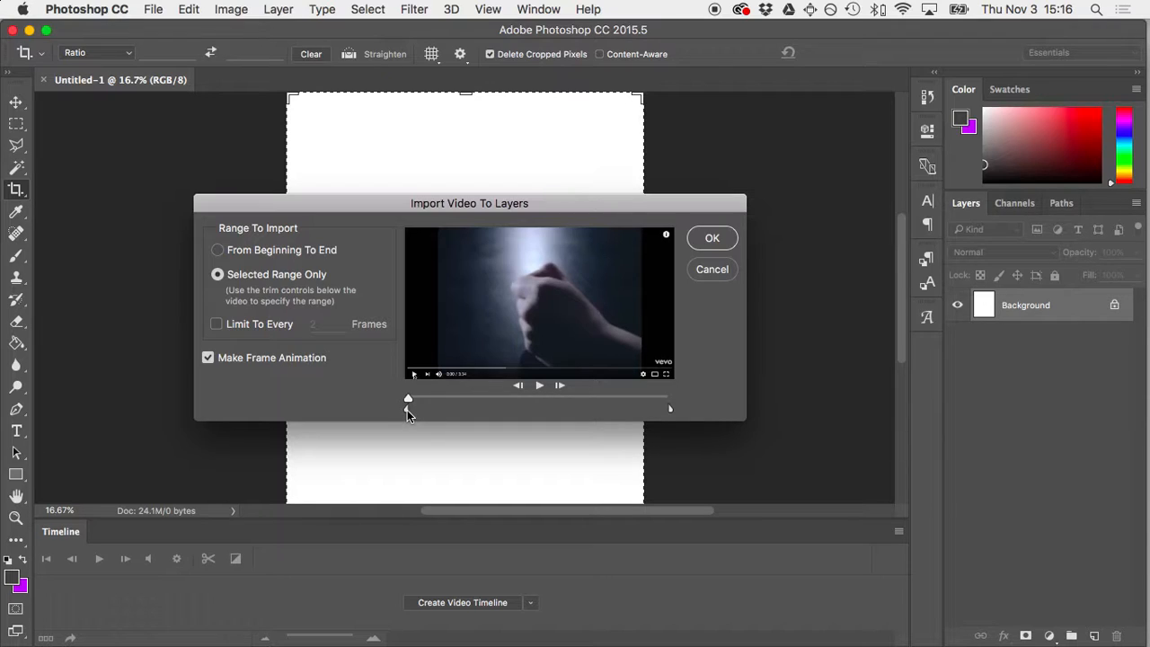
left_click_drag(406, 411, 429, 409)
left_click_drag(410, 401, 430, 398)
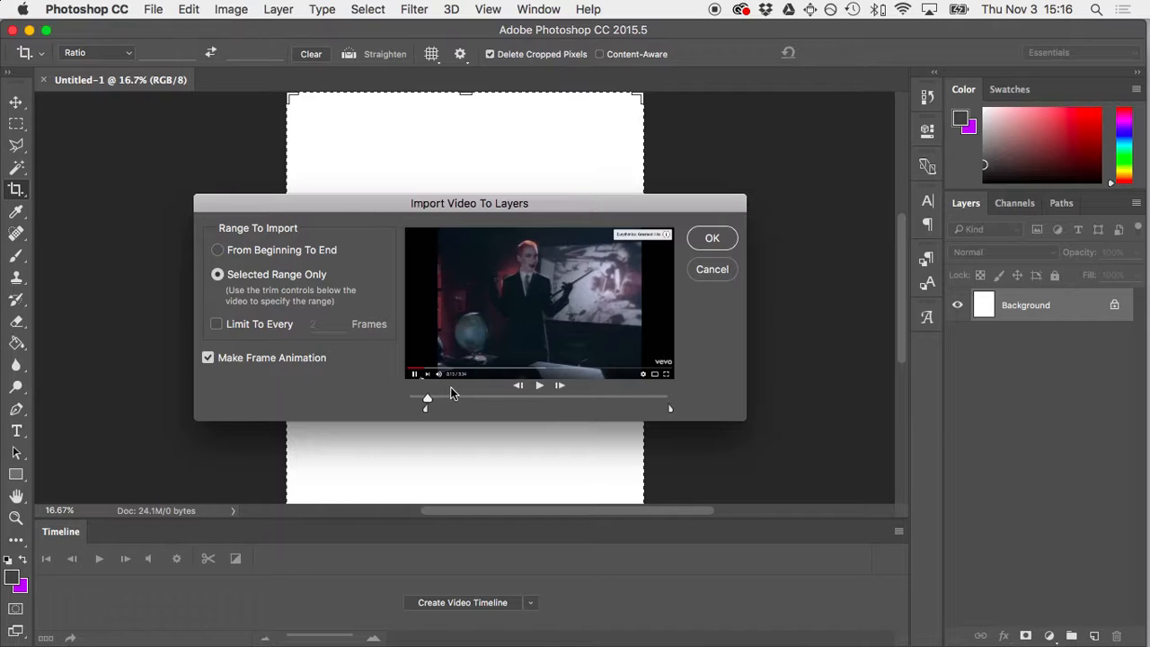
left_click_drag(428, 400, 423, 406)
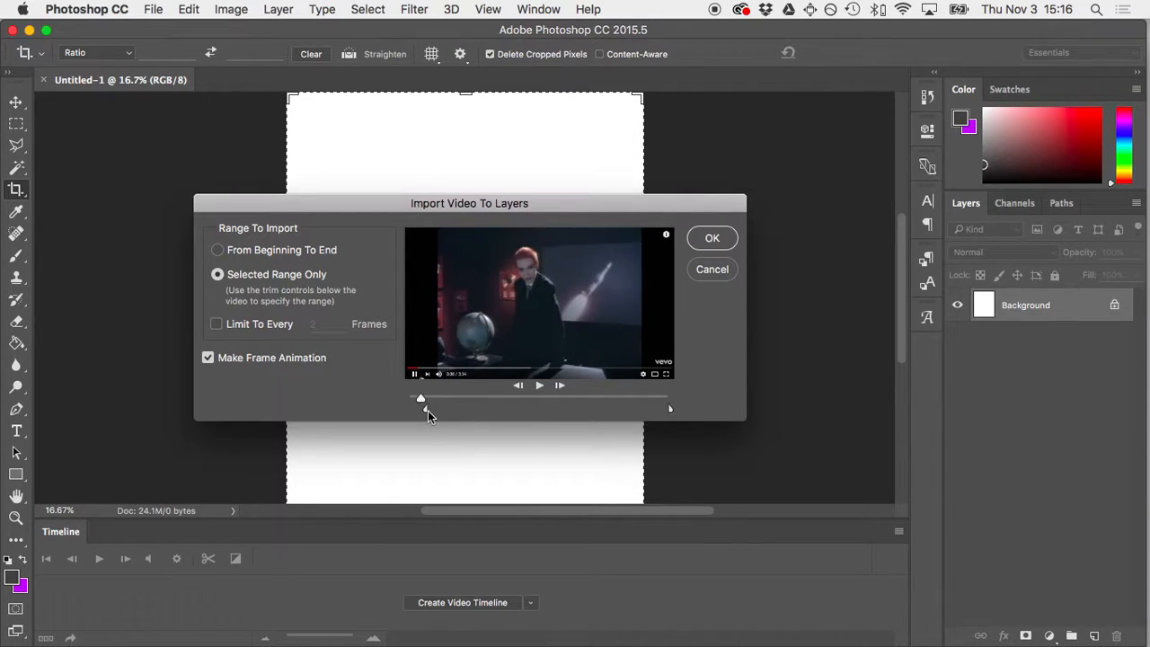
left_click_drag(429, 409, 424, 410)
left_click_drag(422, 413, 425, 410)
Trim the end of the import range to about 0:19 of the video.
left_click_drag(670, 410, 436, 411)
left_click_drag(422, 400, 423, 400)
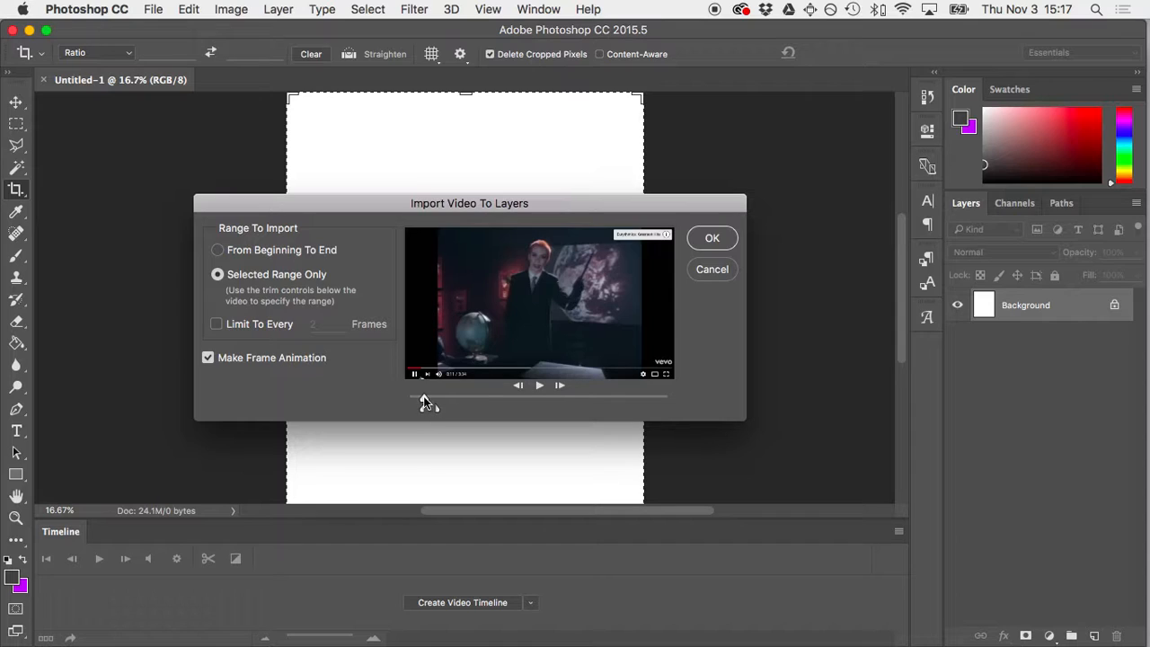
left_click_drag(439, 410, 436, 411)
Limit the import to every 5 frames and import the selected range as a frame animation.
left_click(305, 329)
type("5")
left_click(711, 240)
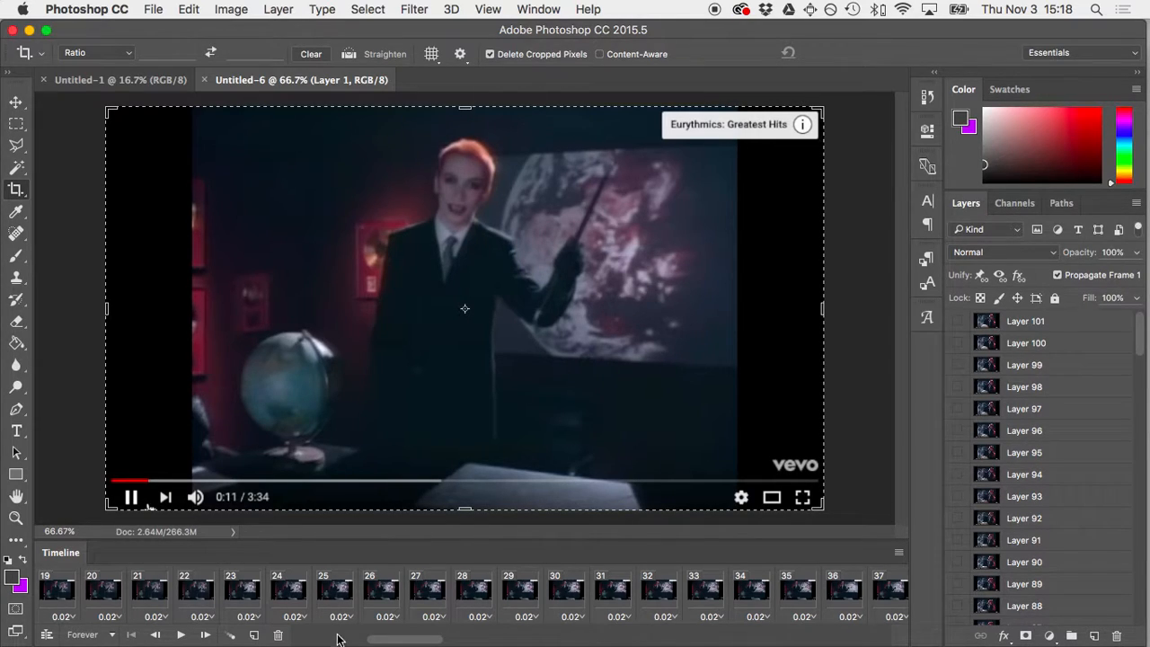
Examine the playback time in the animation's last frames to locate the final frame at 0:17.
left_click_drag(382, 642, 692, 636)
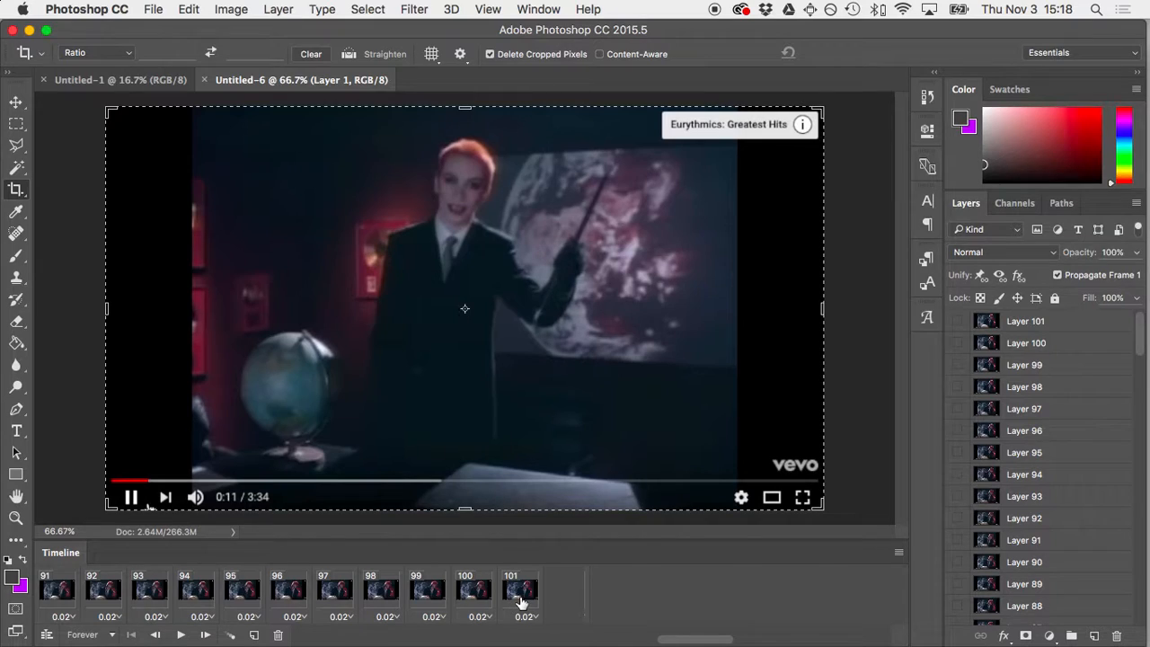
left_click(519, 596)
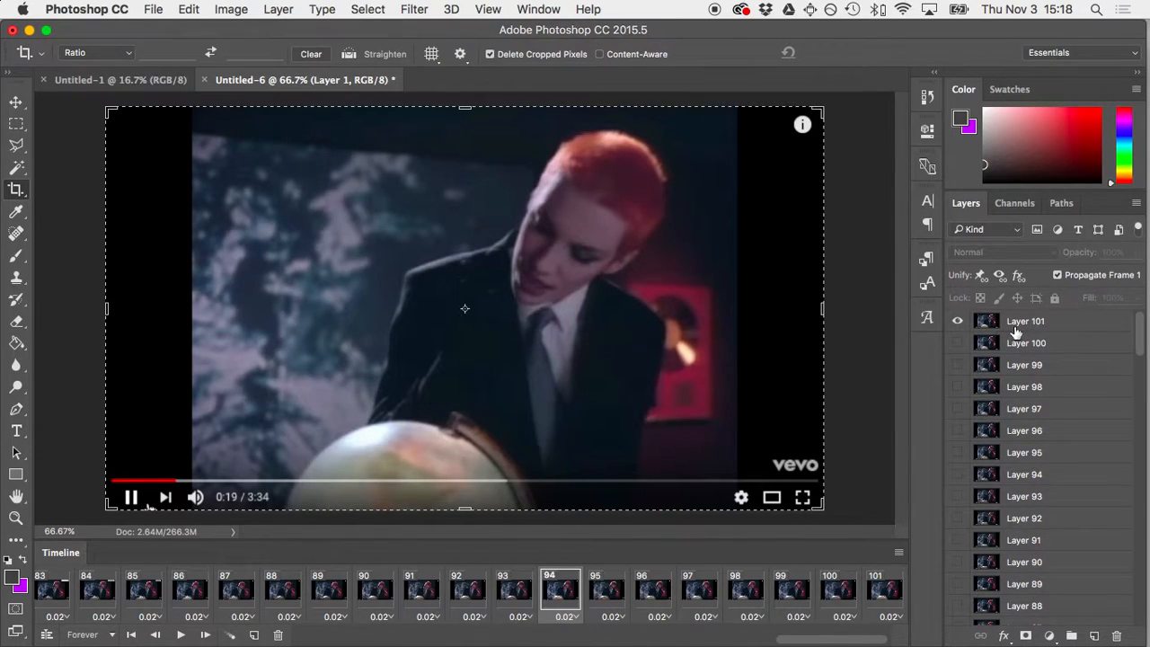
left_click(620, 597)
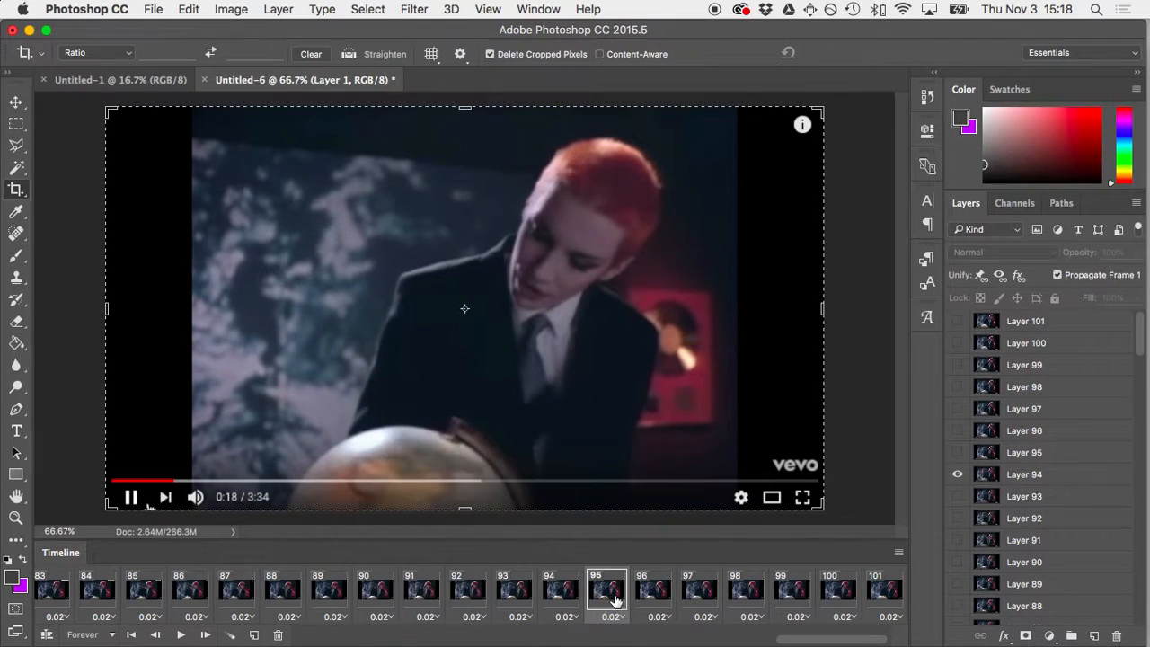
left_click(641, 600)
left_click(692, 601)
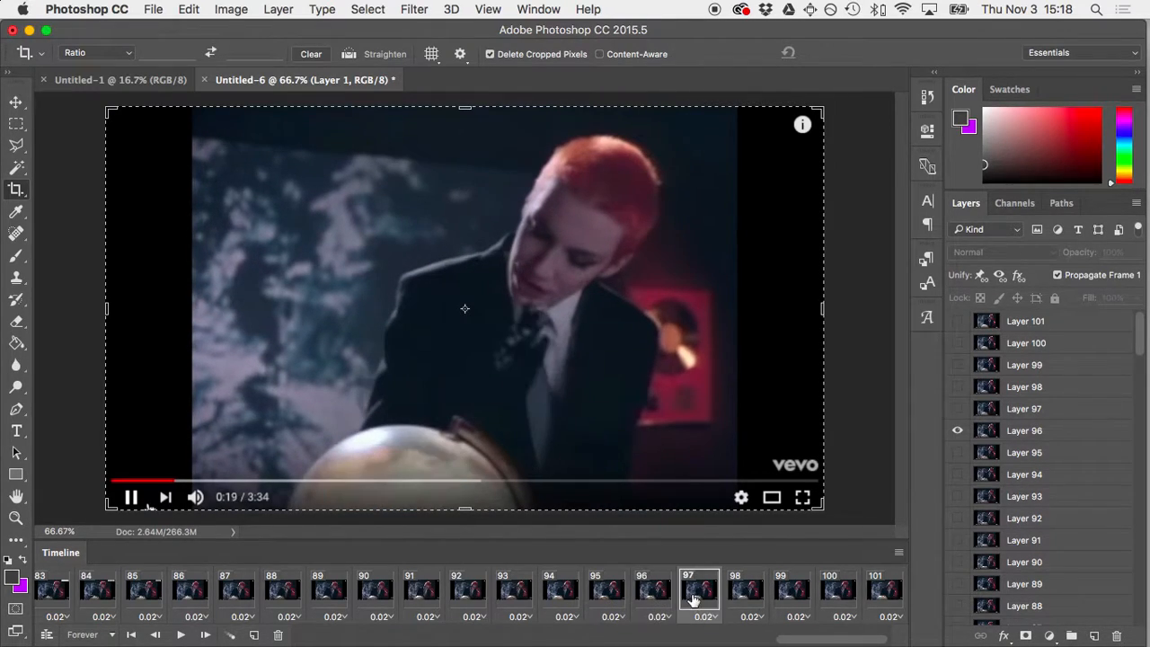
left_click(886, 601)
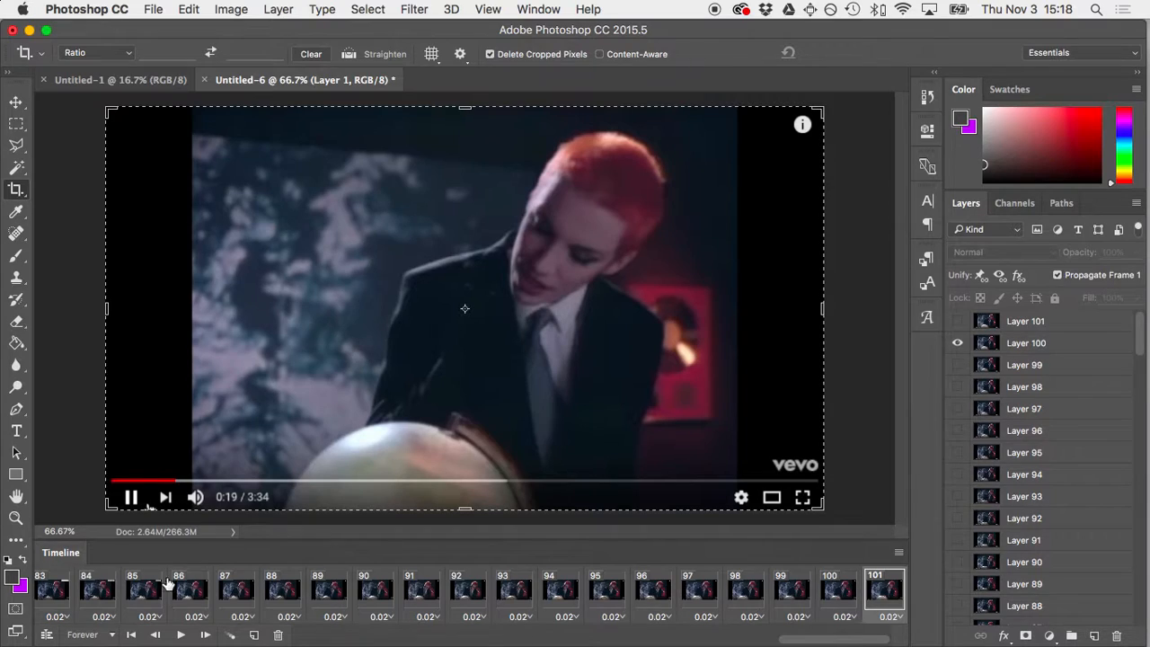
left_click(831, 598)
left_click(793, 597)
left_click(751, 597)
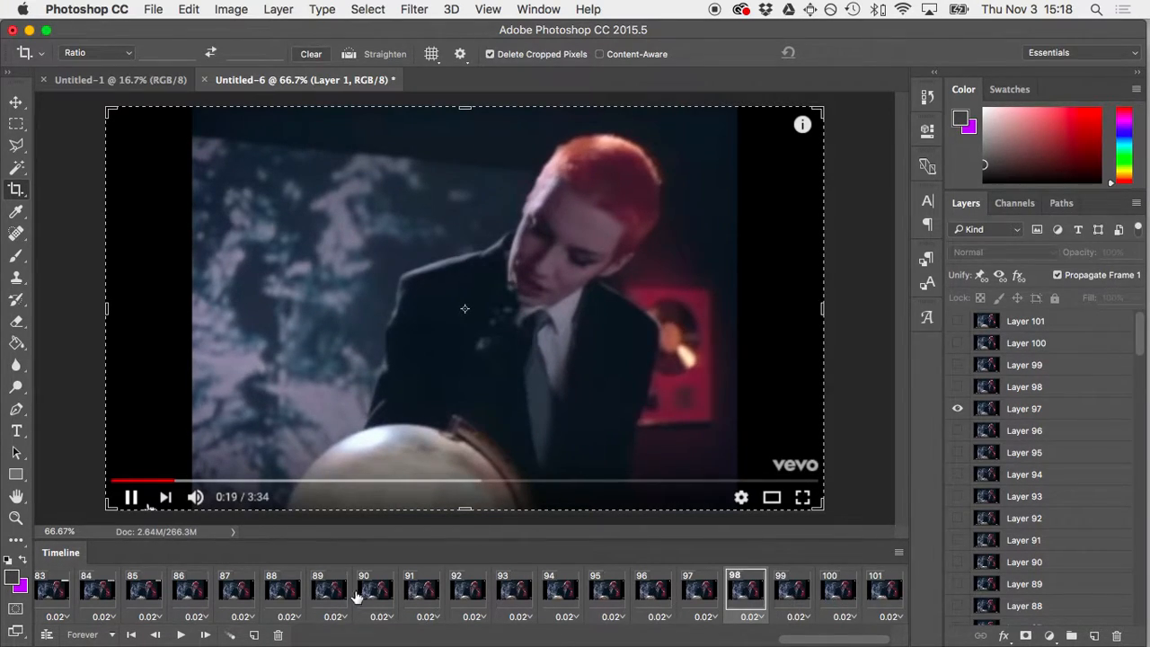
left_click(286, 595)
left_click(236, 594)
left_click(184, 594)
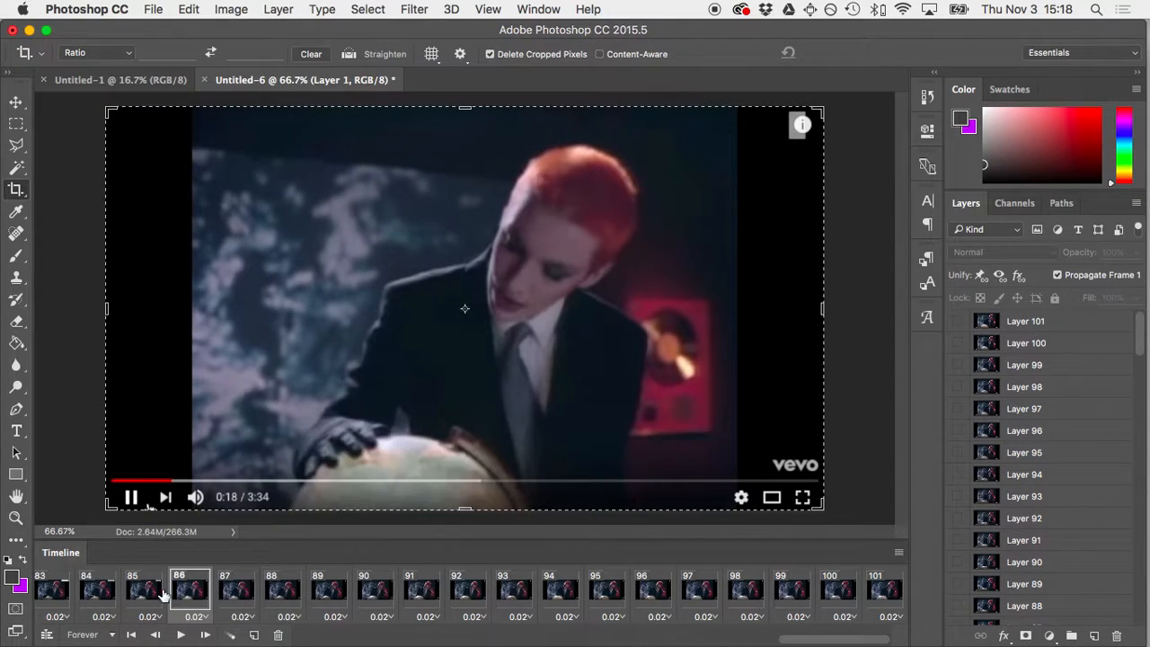
left_click(145, 595)
left_click(110, 595)
scroll(110, 595, "left", 4)
left_click(235, 595)
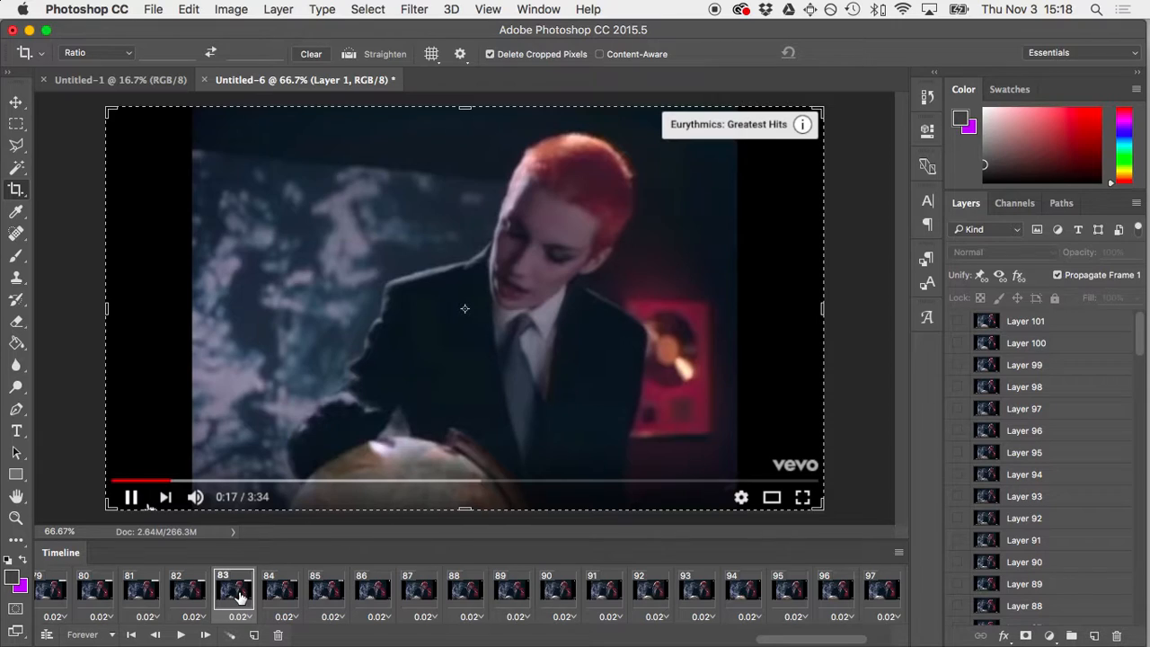
left_click(275, 597)
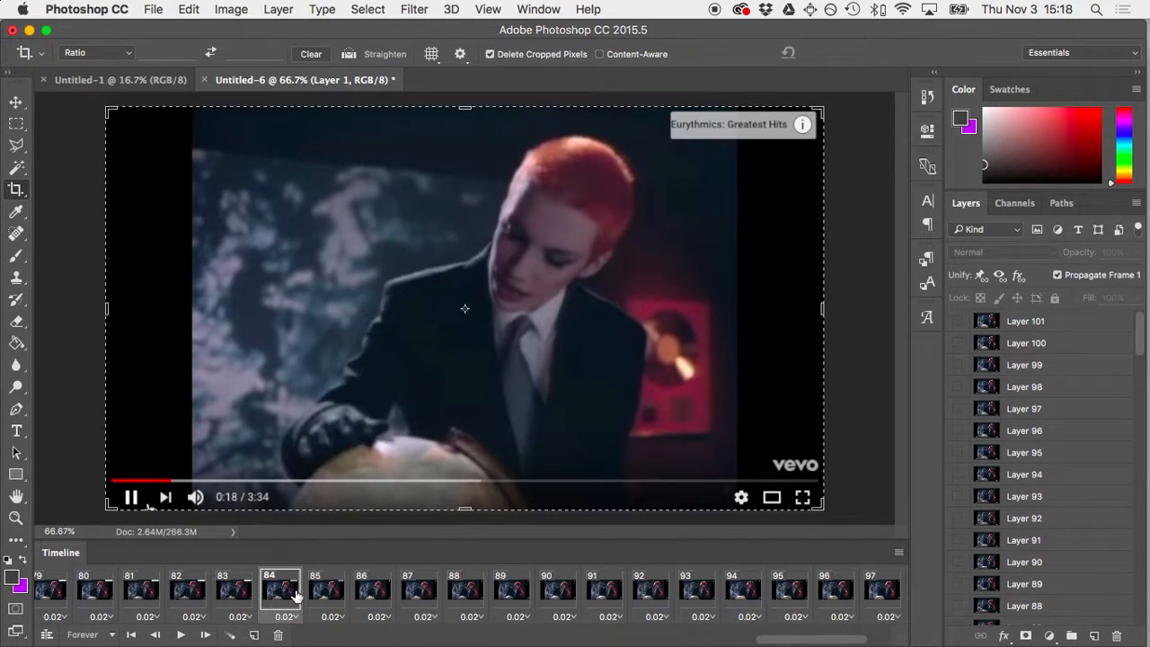
left_click(225, 595)
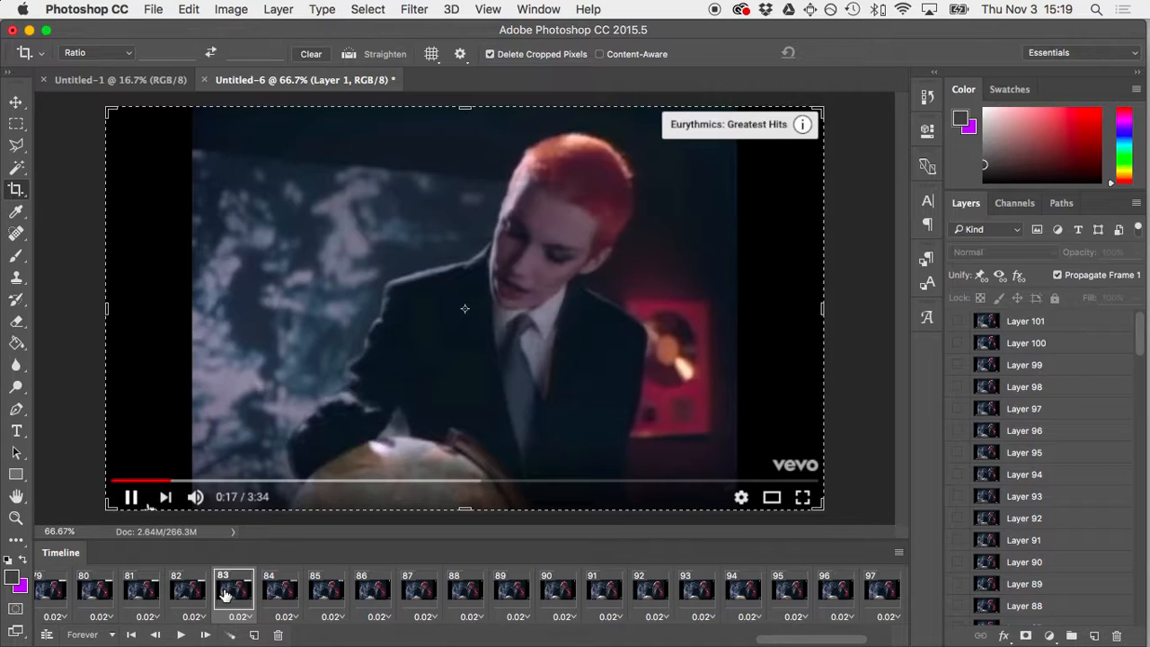
Delete frames 84 through 101 from the end of the animation.
left_click(284, 598)
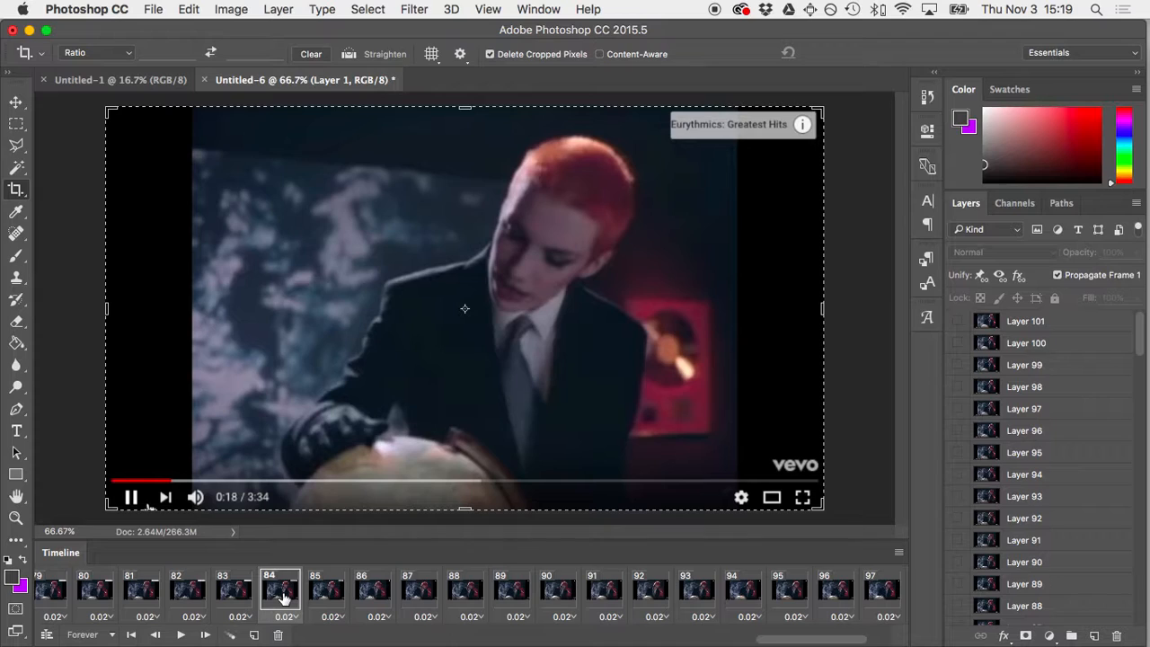
scroll(888, 610, "right", 4)
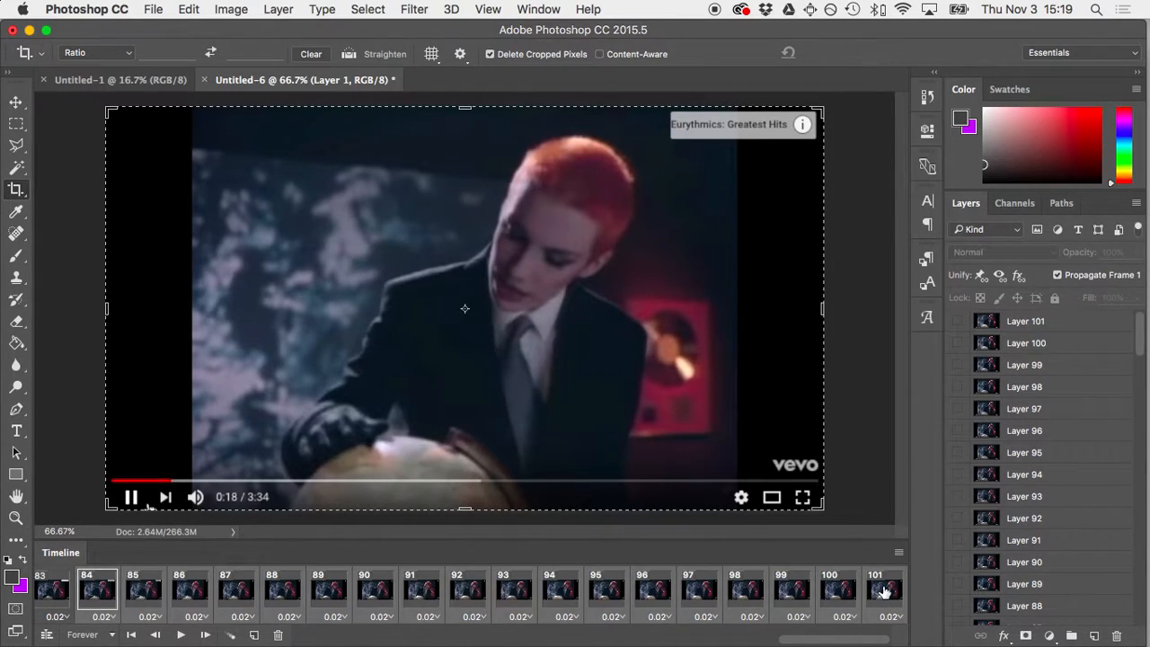
left_click(278, 635)
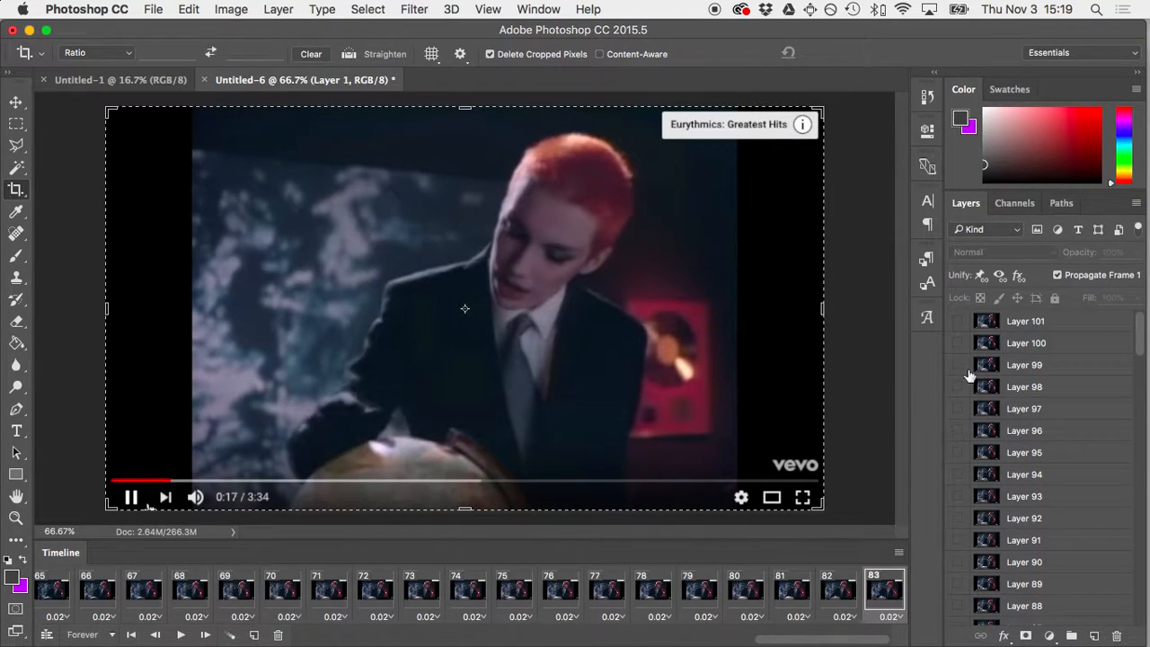
Delete Layer 84 through Layer 101, the layers belonging to the removed frames.
left_click(1084, 329)
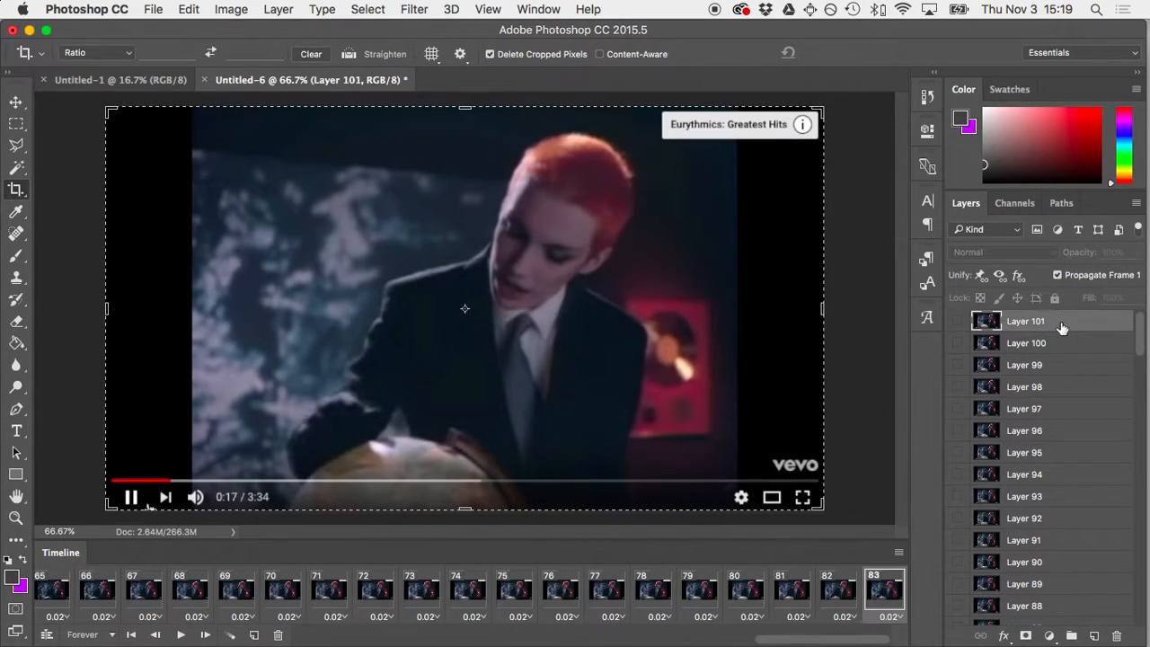
scroll(1063, 329, "down", 1)
scroll(1062, 329, "down", 5)
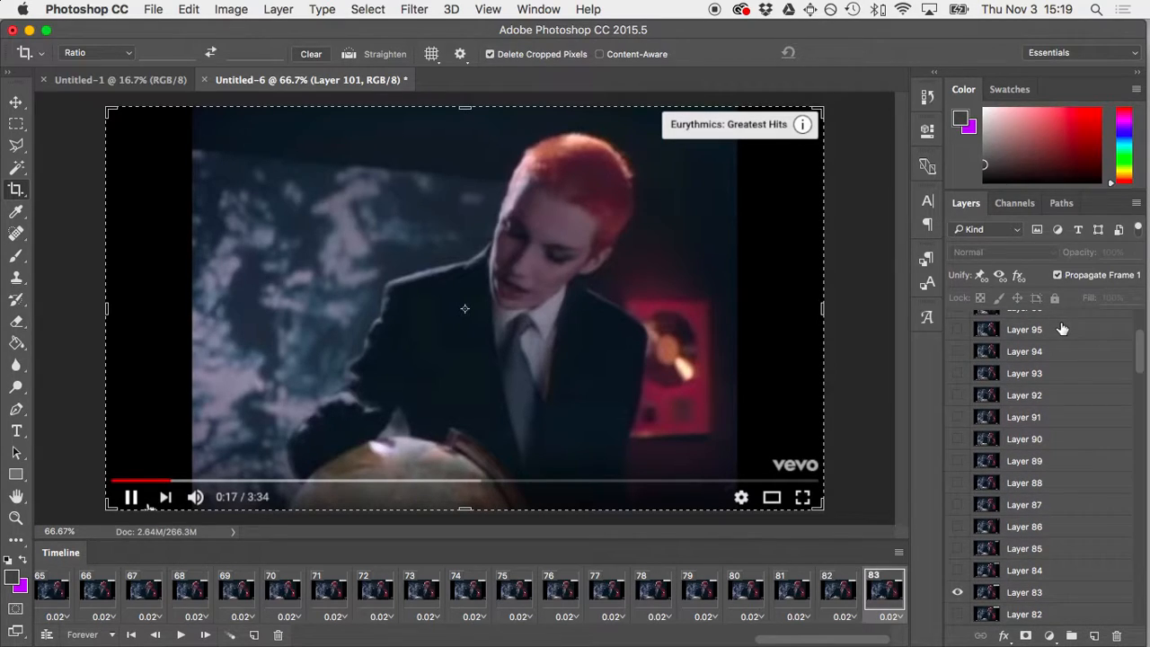
scroll(1062, 329, "down", 2)
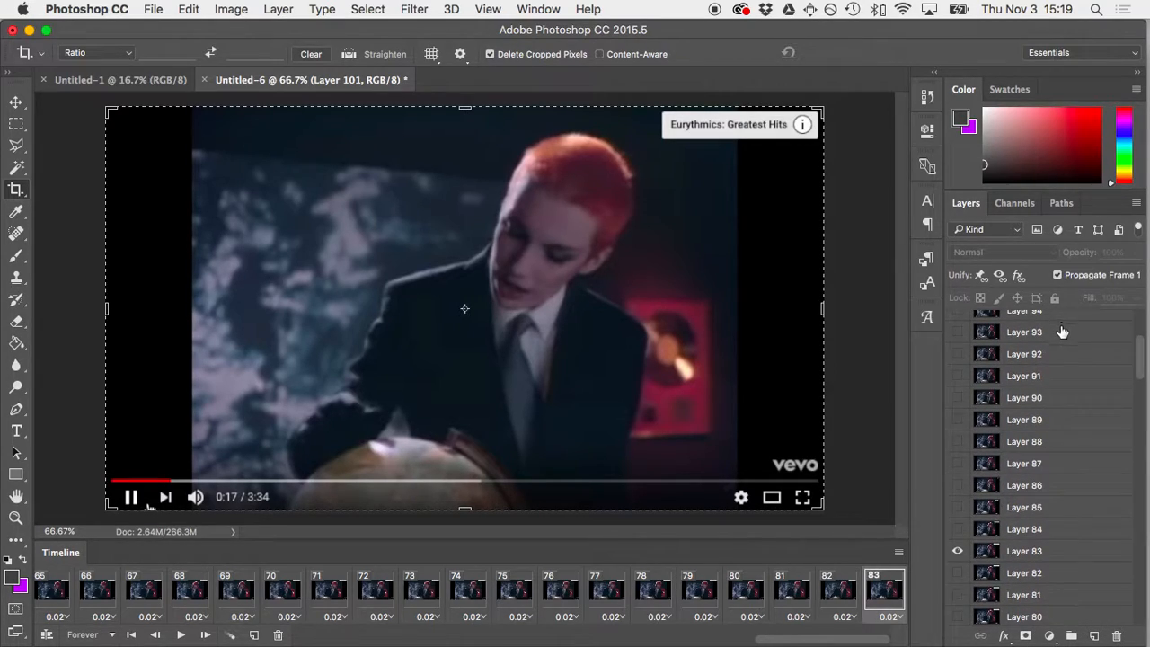
left_click(1064, 531, "shift")
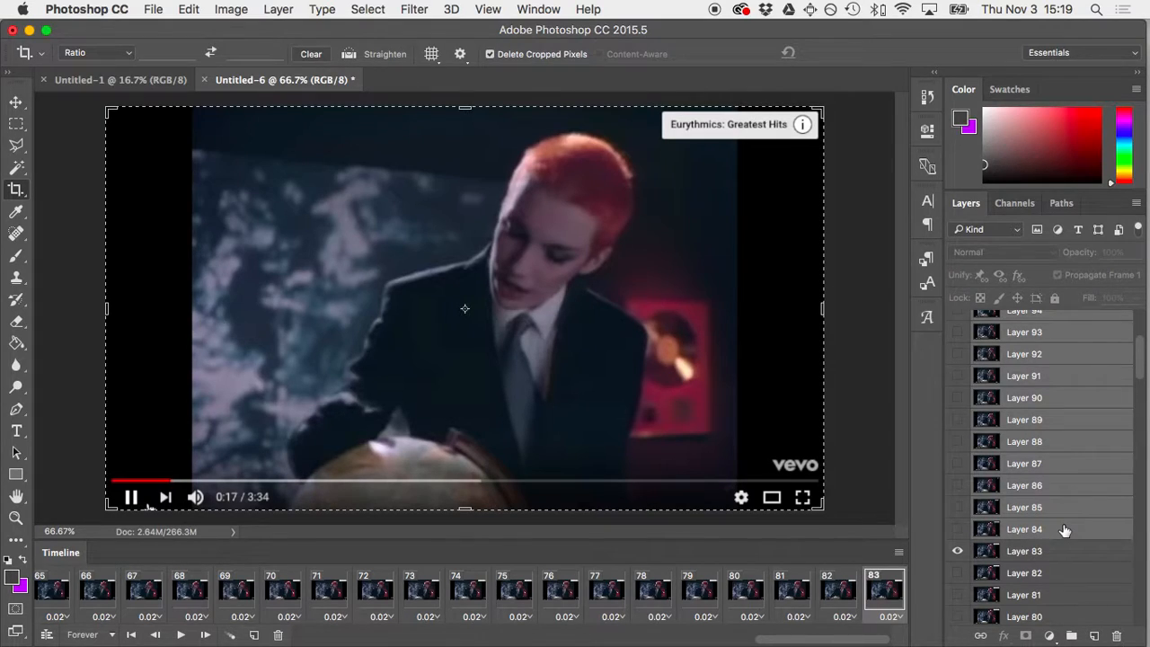
left_click_drag(1069, 534, 1117, 636)
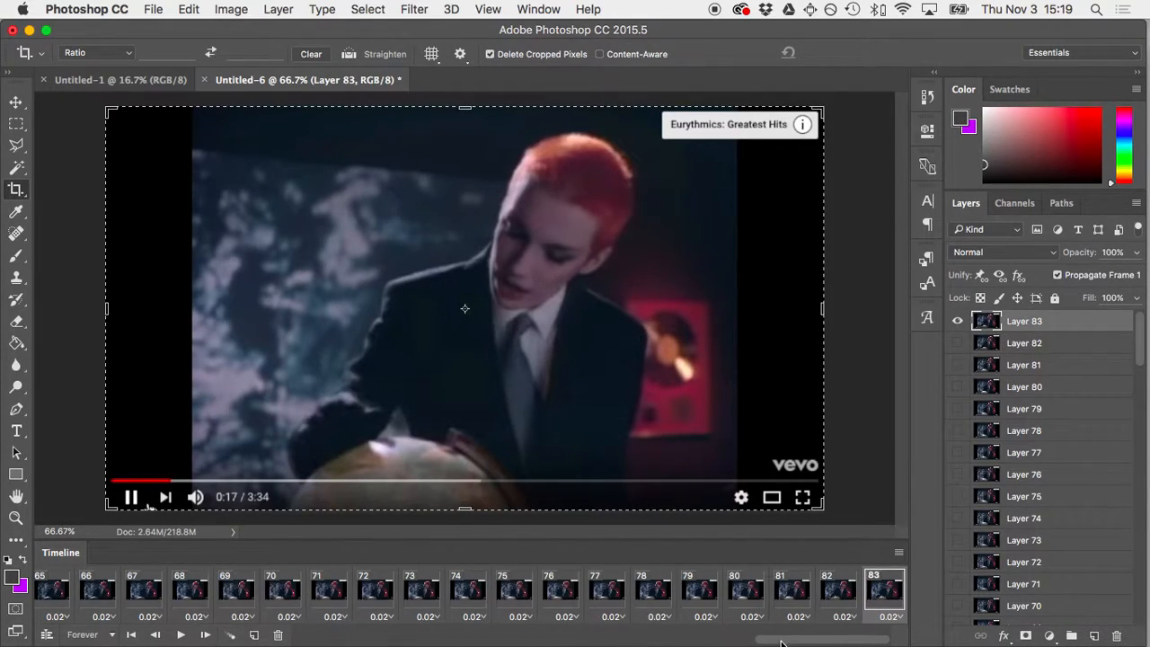
Examine the playback time in the animation's opening frames to locate where 0:12 begins.
left_click_drag(781, 642, 320, 641)
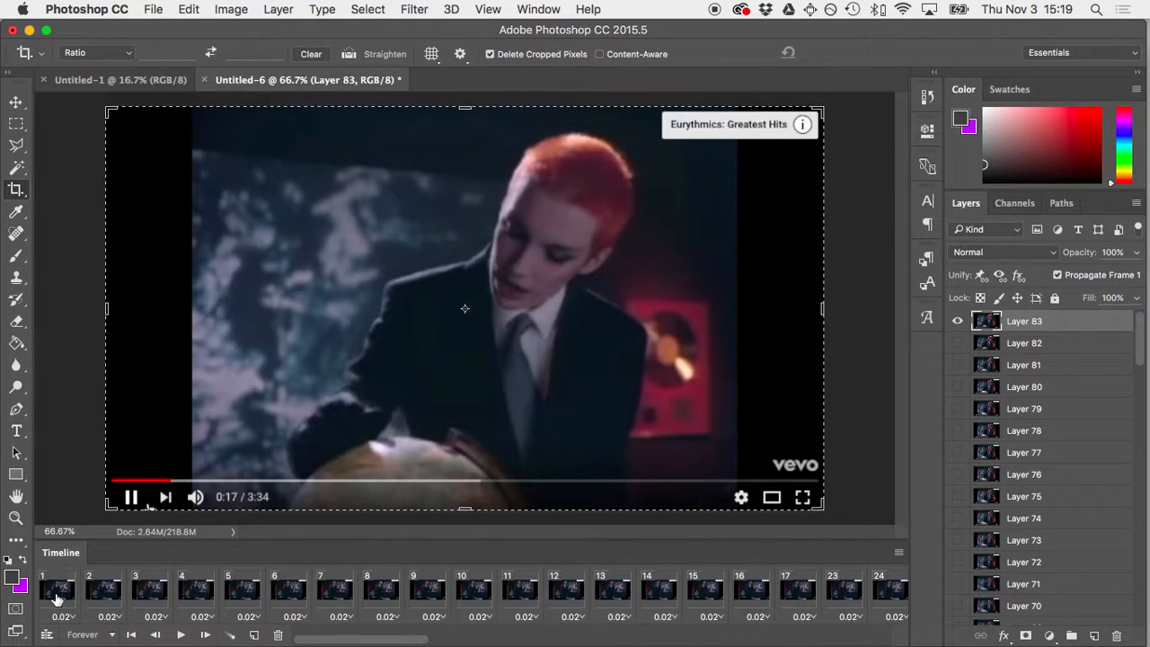
left_click(56, 598)
left_click(104, 597)
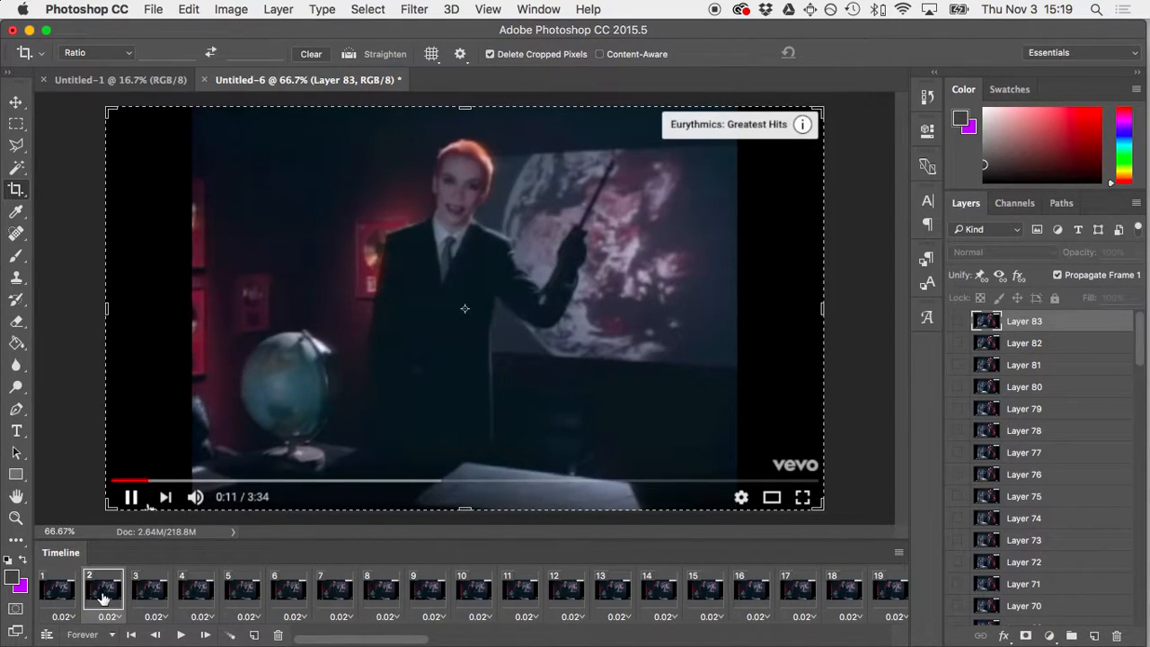
left_click(148, 597)
left_click(195, 597)
left_click(238, 598)
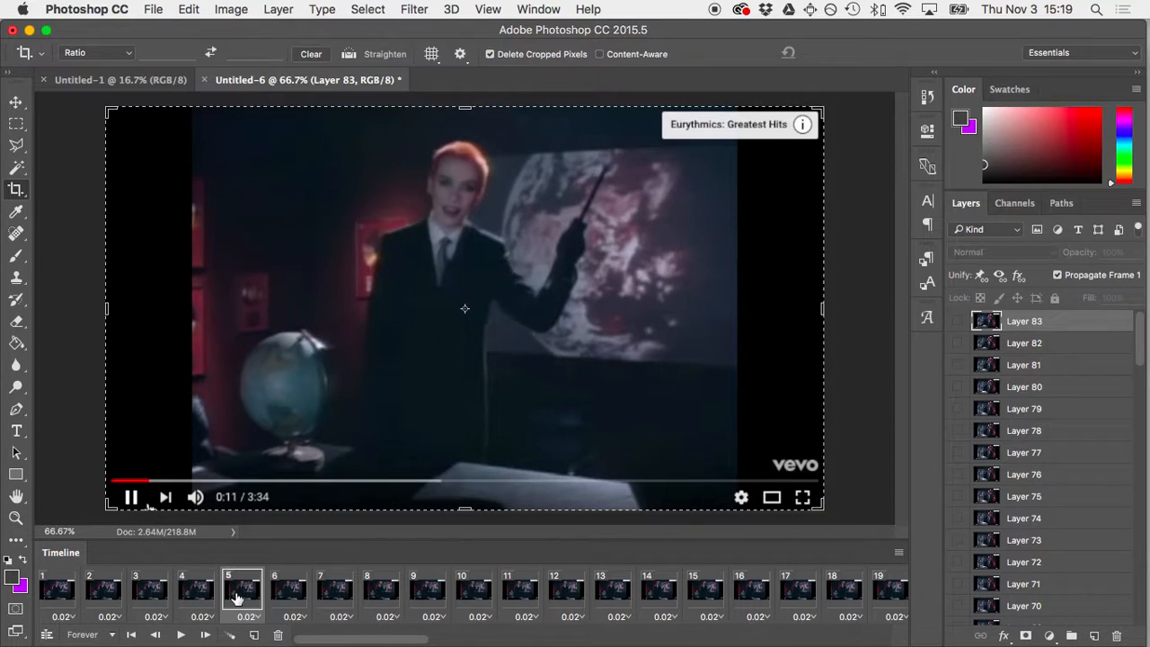
left_click(286, 596)
left_click(334, 596)
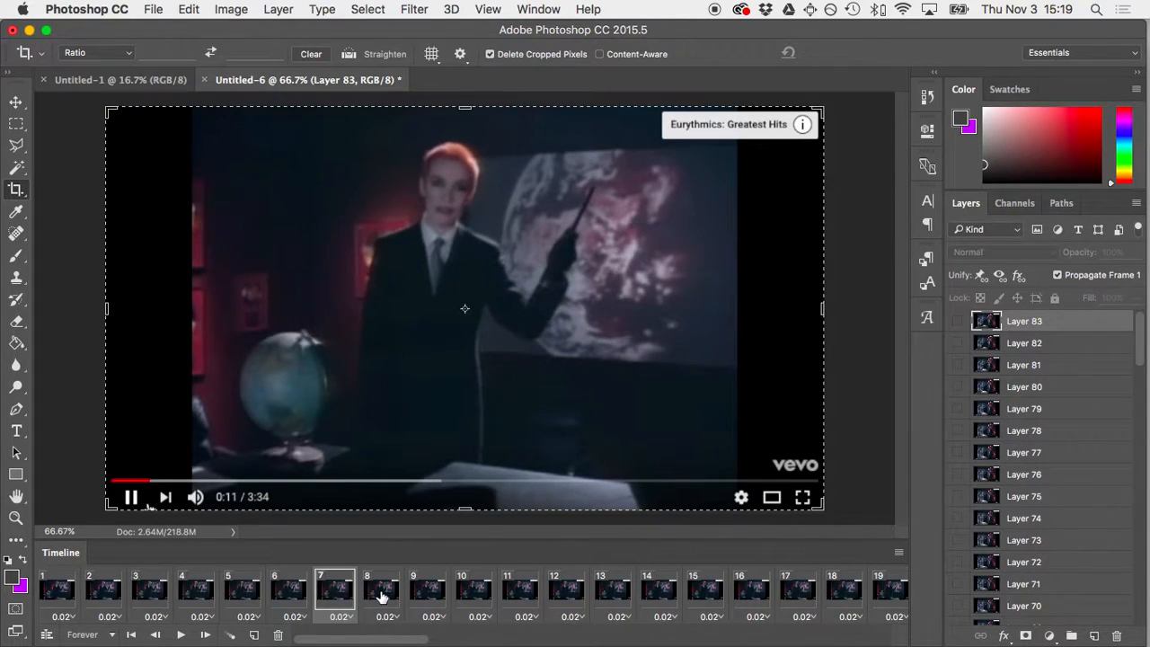
left_click(380, 597)
left_click(436, 595)
left_click(474, 596)
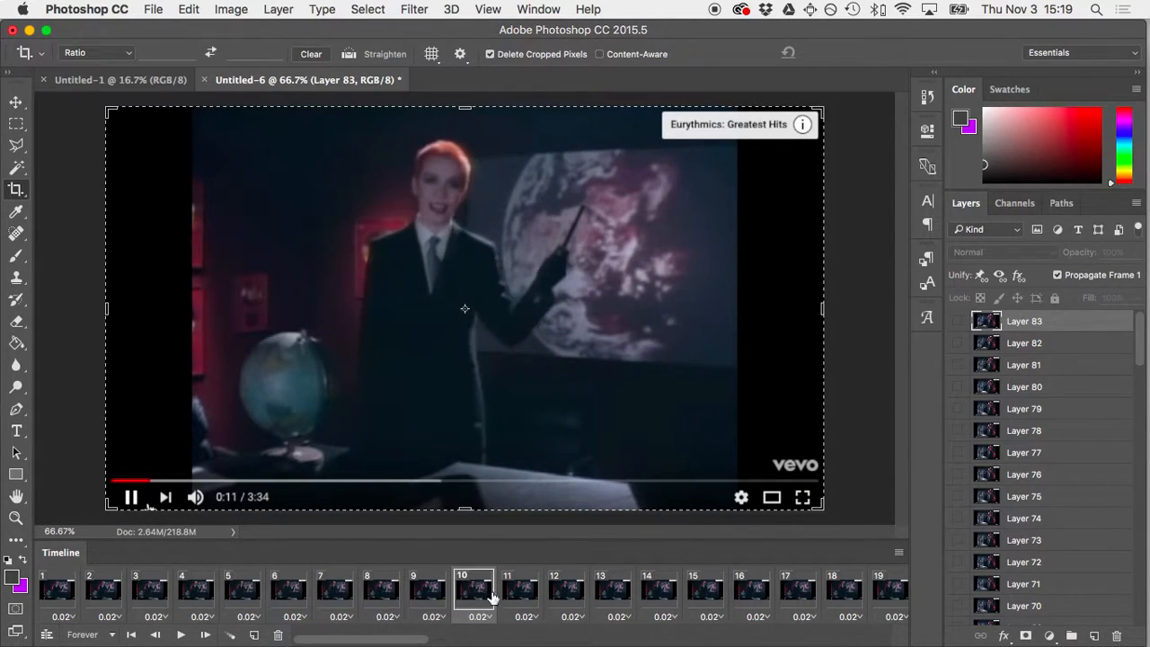
left_click(520, 596)
left_click(564, 597)
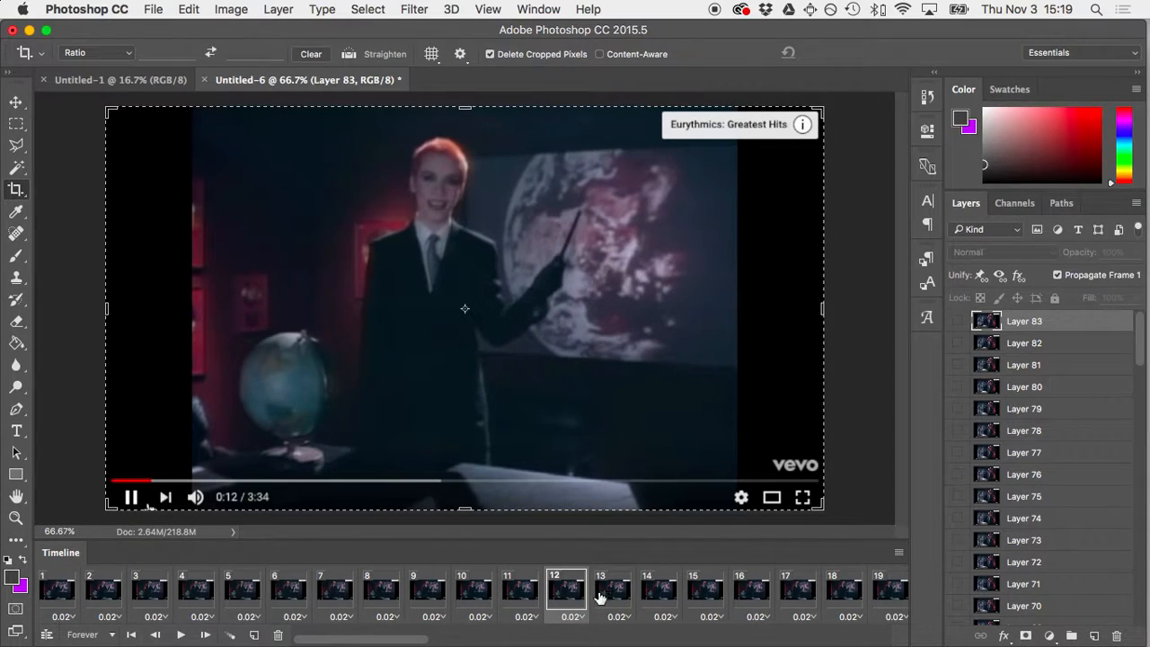
left_click(525, 602)
left_click(559, 602)
Delete frames 1 through 11 from the start of the animation.
left_click(523, 600)
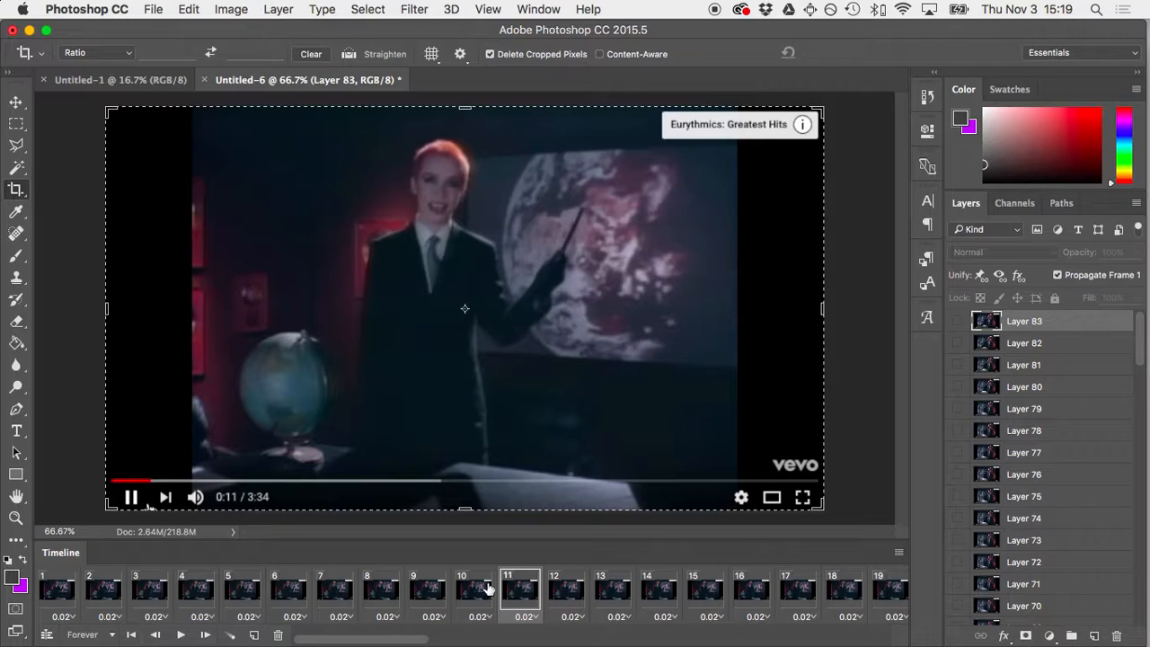
left_click(55, 595, "shift")
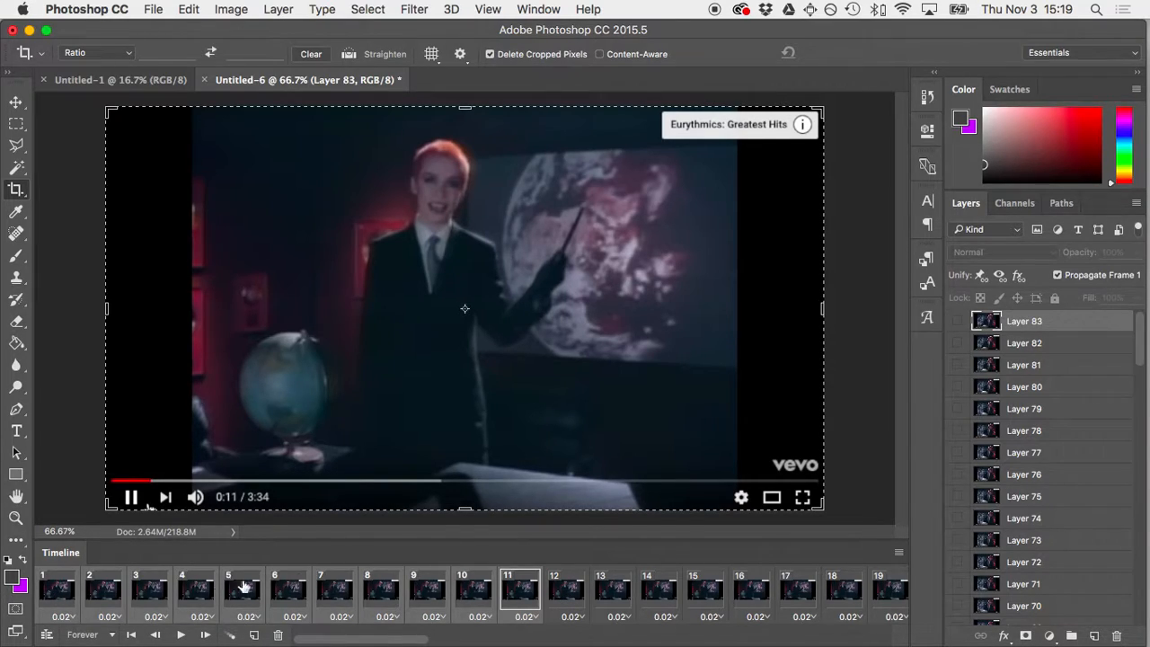
left_click_drag(248, 596, 279, 635)
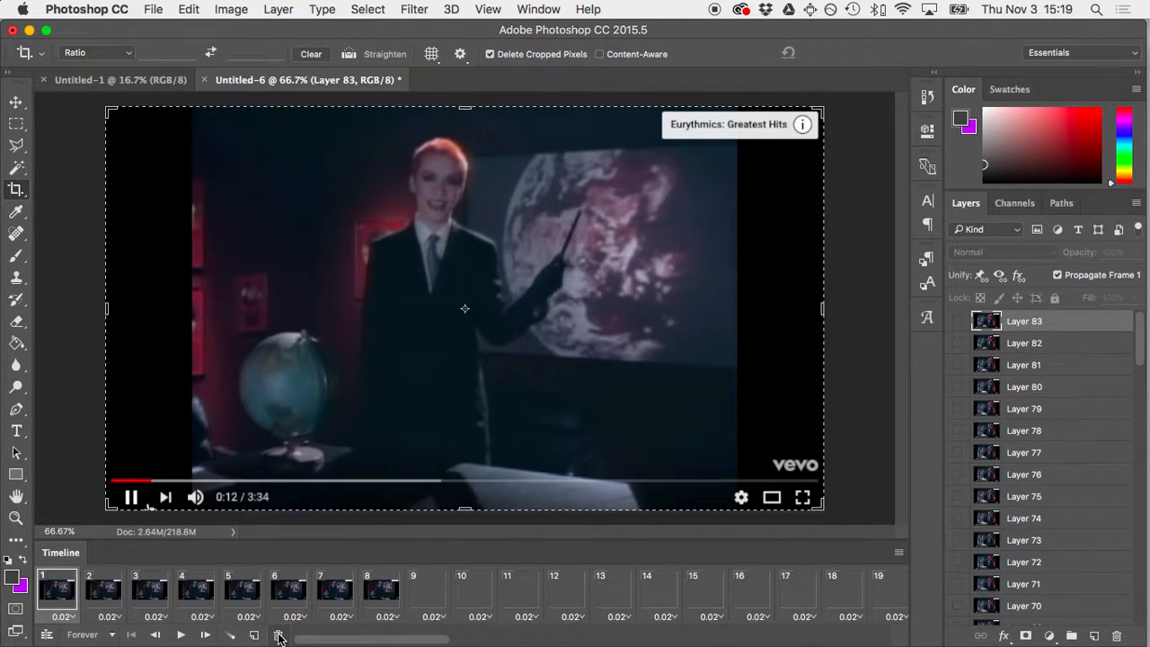
Delete Layer 1 through Layer 11, the layers belonging to the removed opening frames.
scroll(1058, 512, "down", 20)
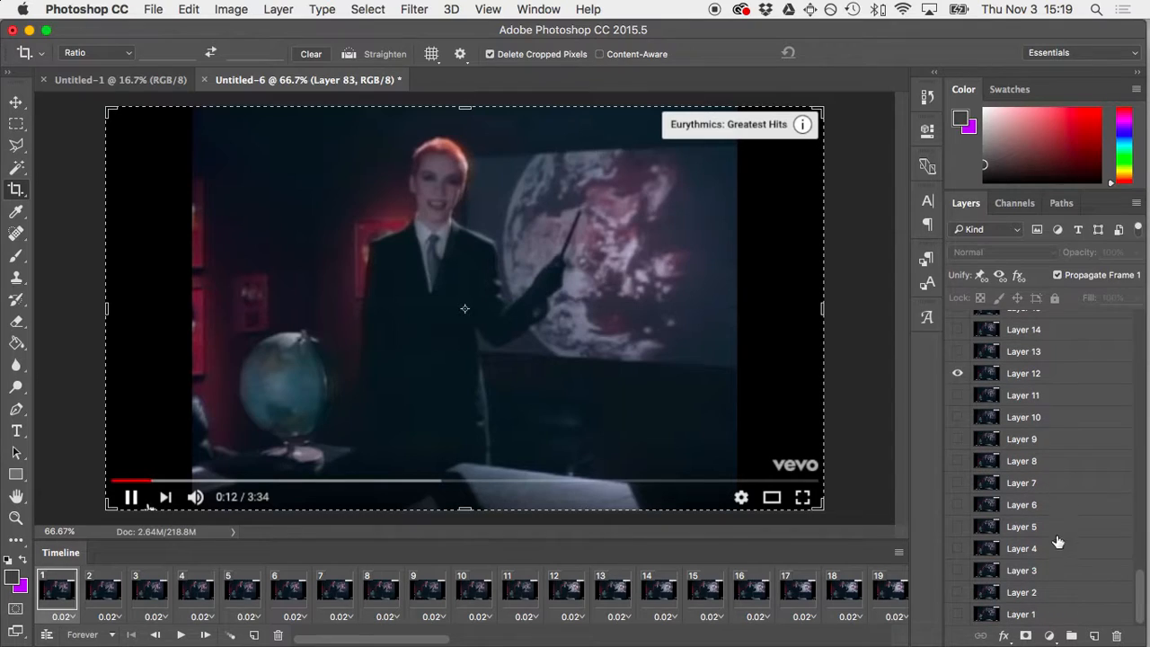
left_click(1049, 617)
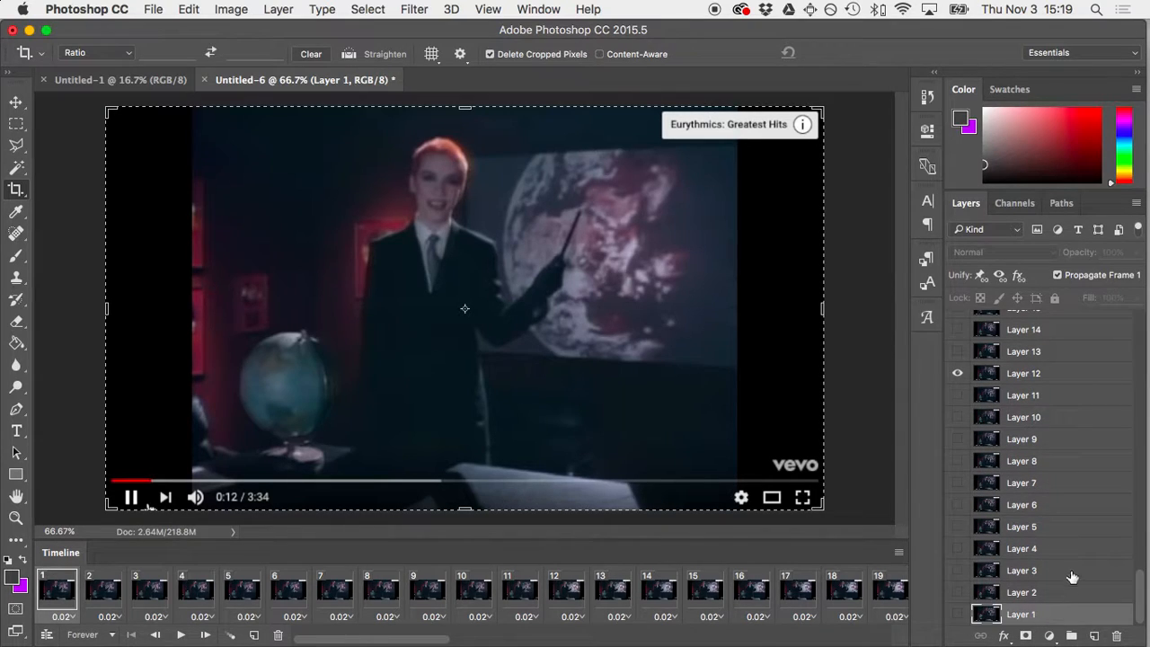
left_click(1055, 400, "shift")
left_click_drag(1087, 618, 1119, 634)
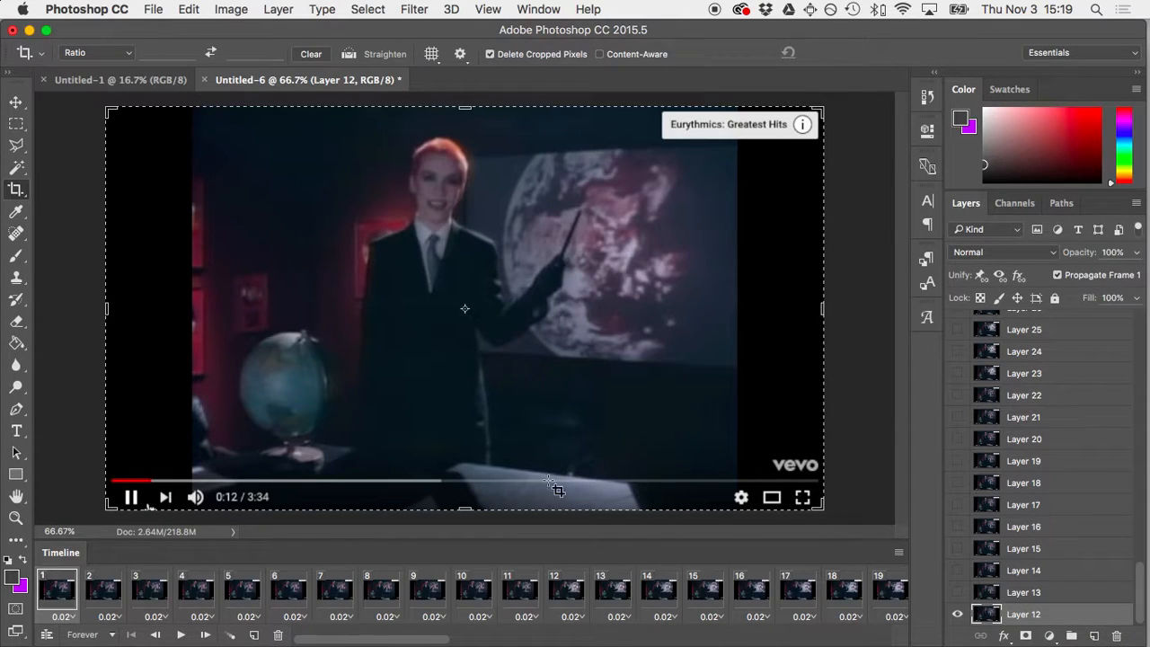
Play the trimmed animation to preview its playback speed.
left_click(180, 635)
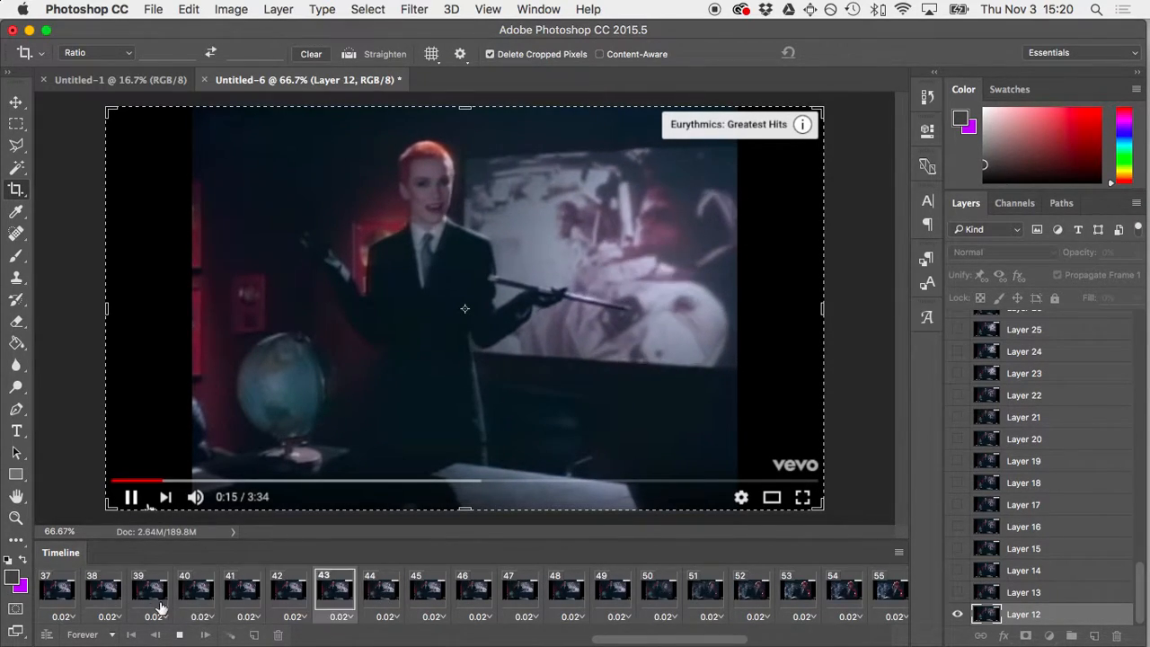
left_click(752, 602)
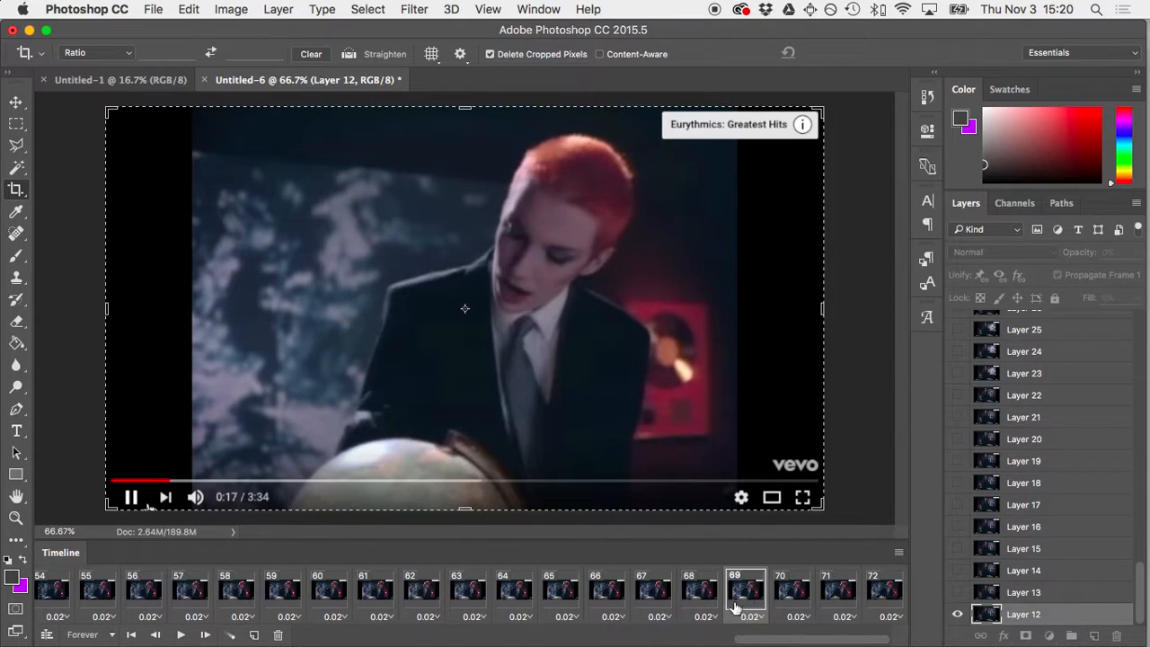
left_click(182, 636)
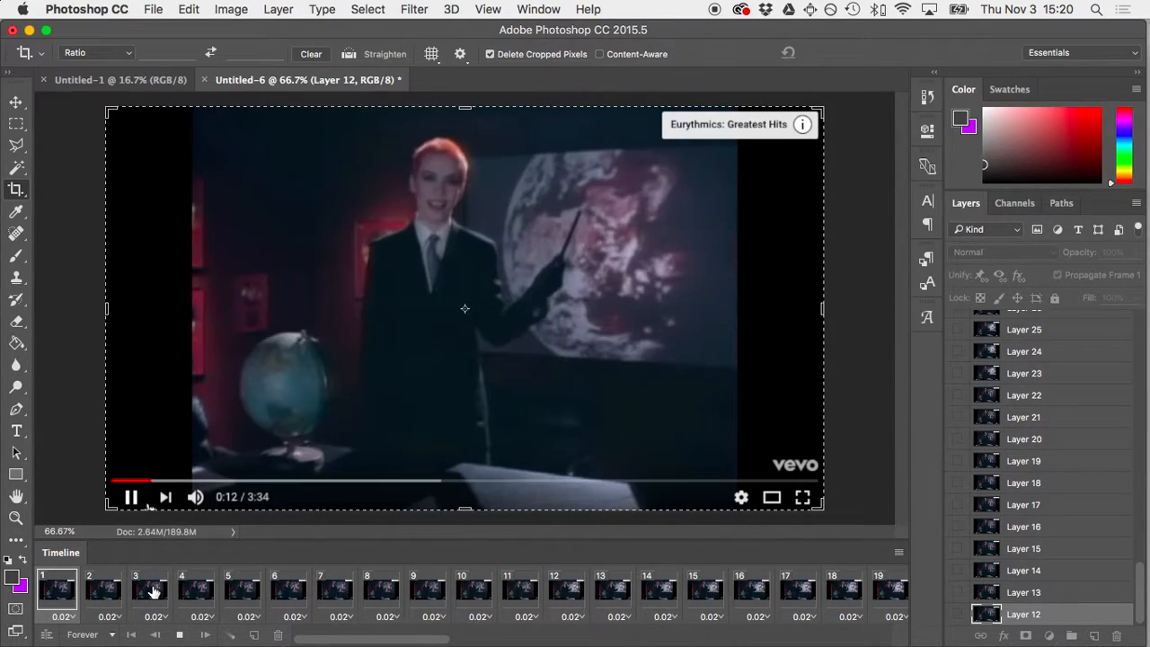
Select all animation frames and set their frame delay to No delay.
left_click(56, 598)
scroll(674, 593, "right", 15)
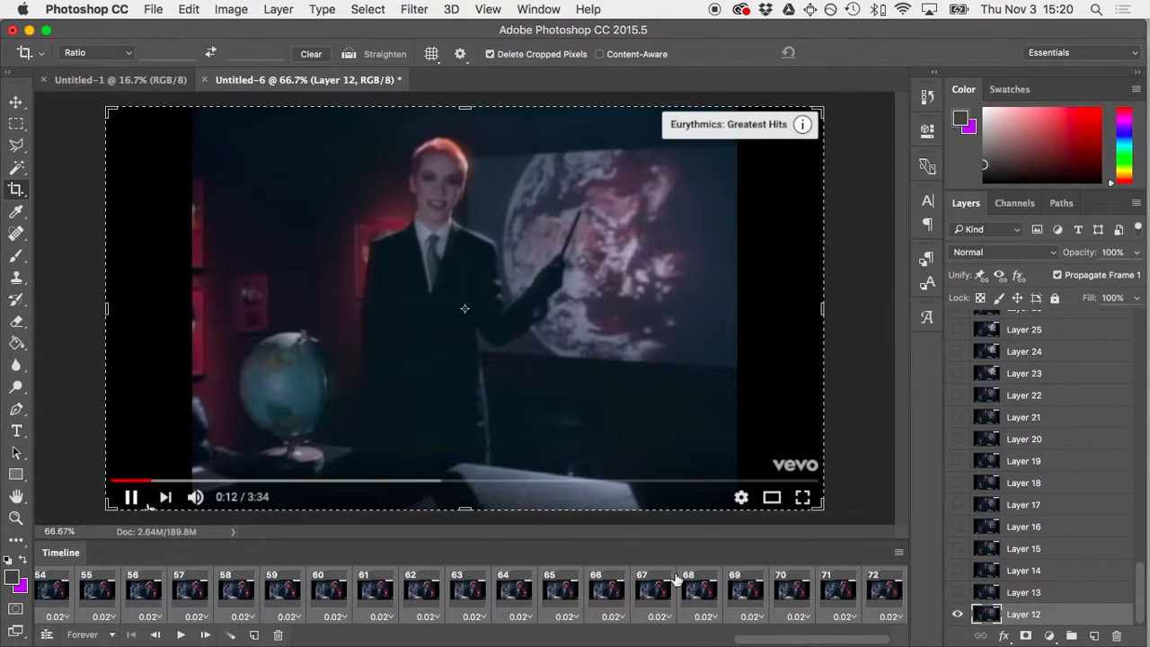
left_click(567, 618)
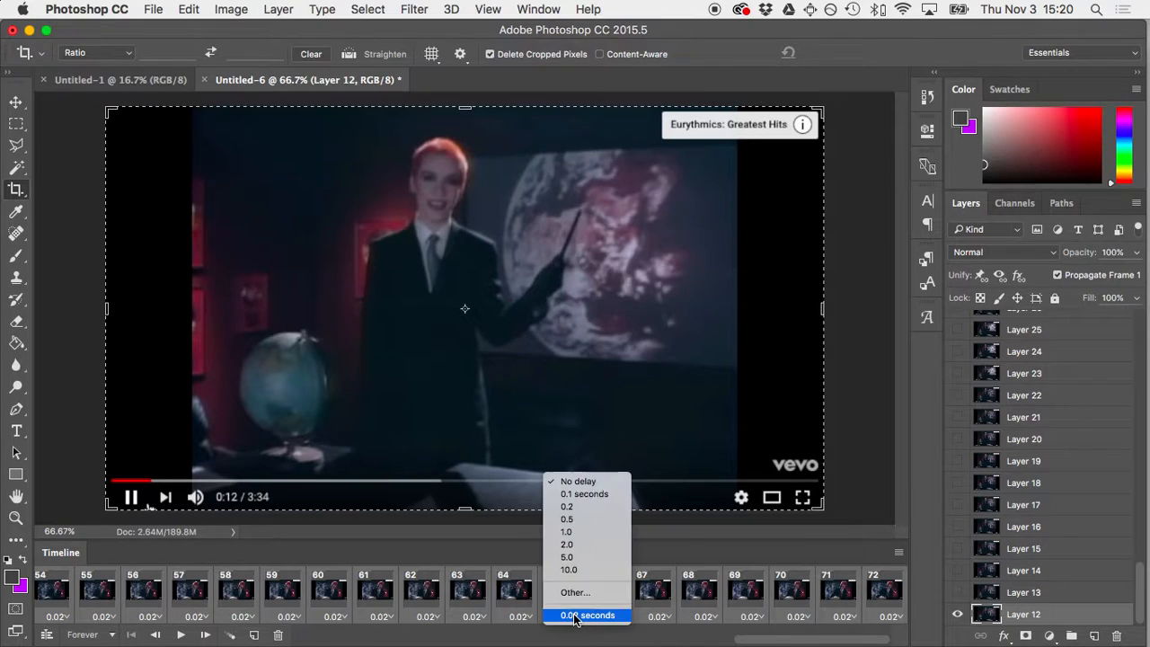
left_click(561, 483)
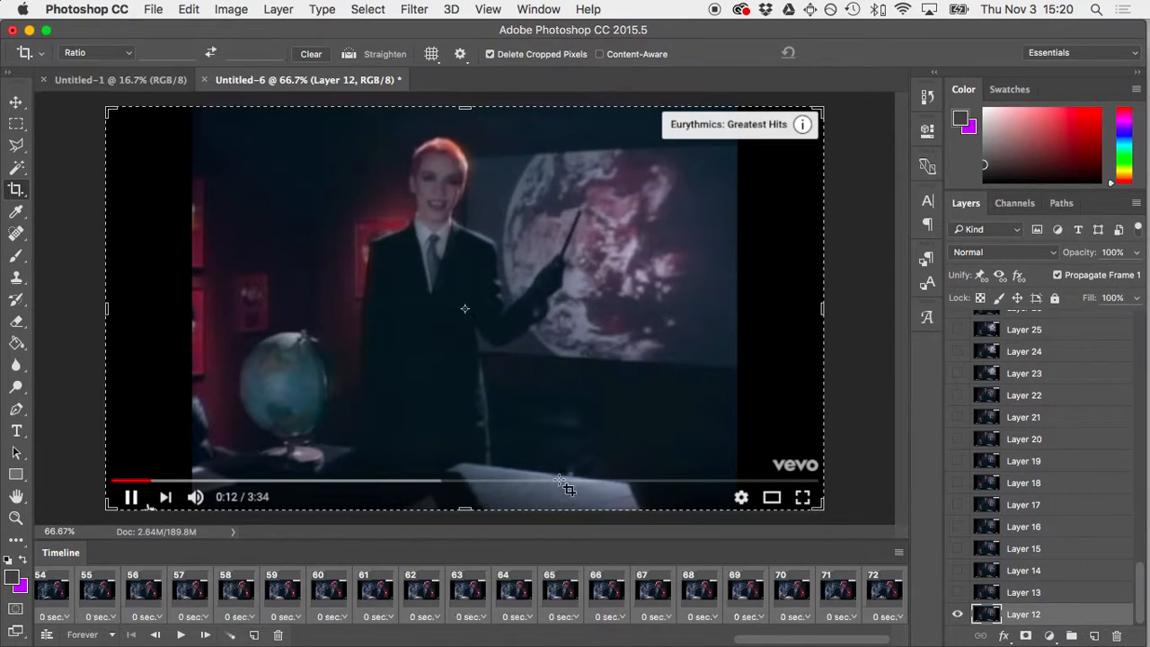
Preview the animation at its new speed, stop it, and review the remaining frames and layers.
left_click(179, 635)
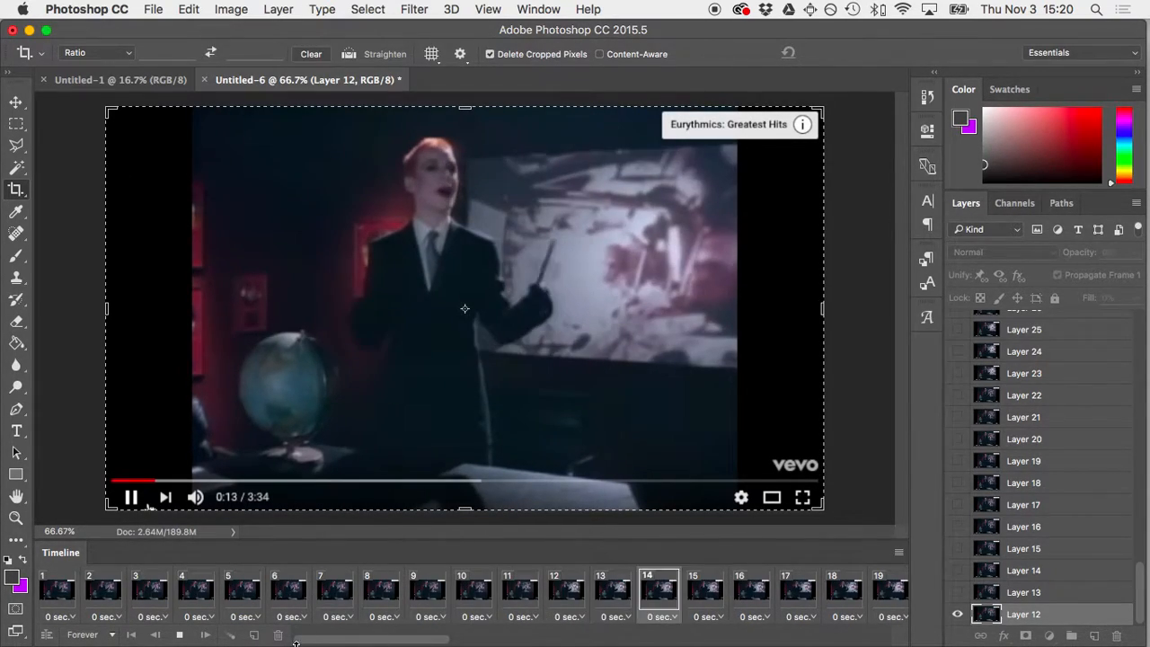
left_click(180, 636)
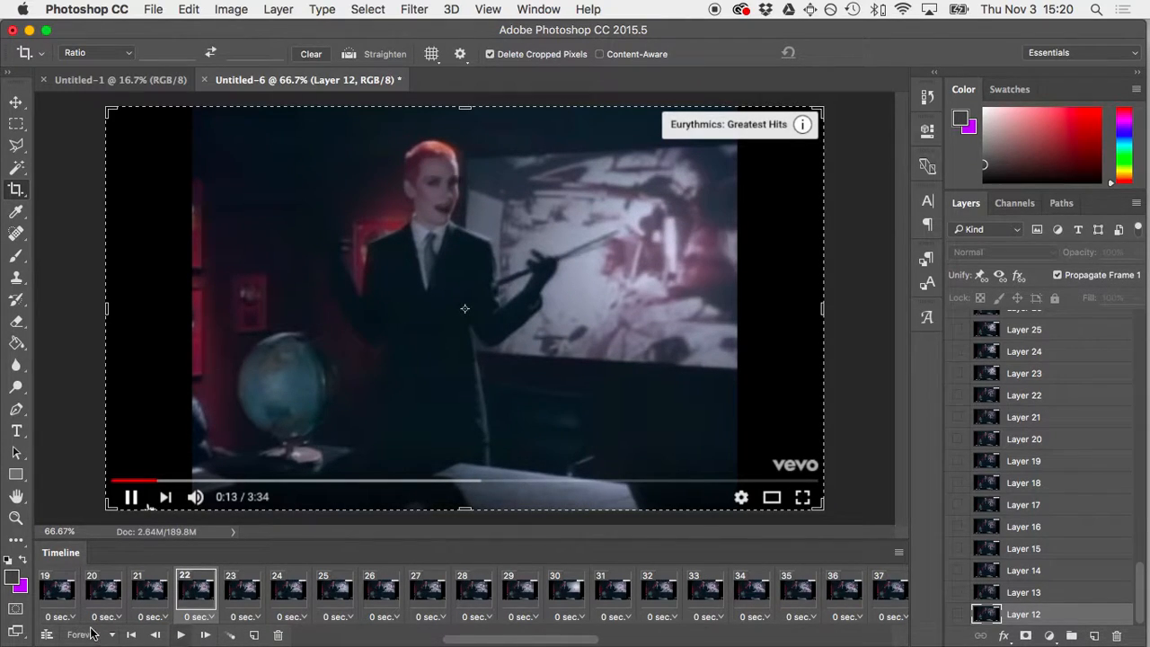
scroll(281, 589, "right", 15)
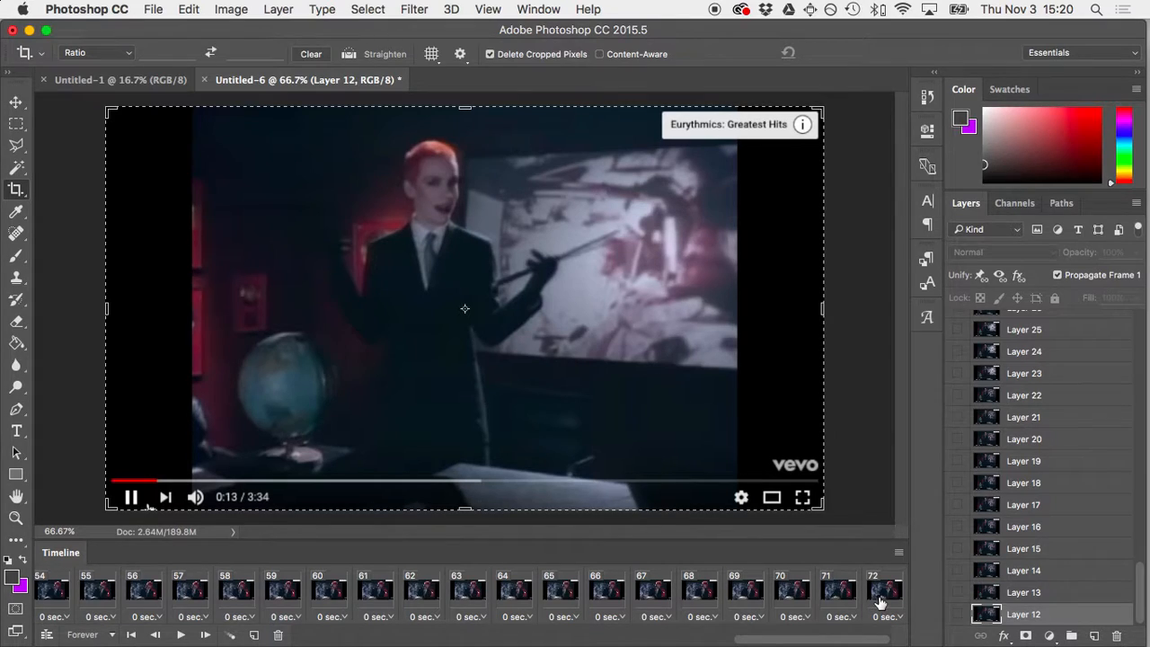
scroll(1060, 620, "up", 10)
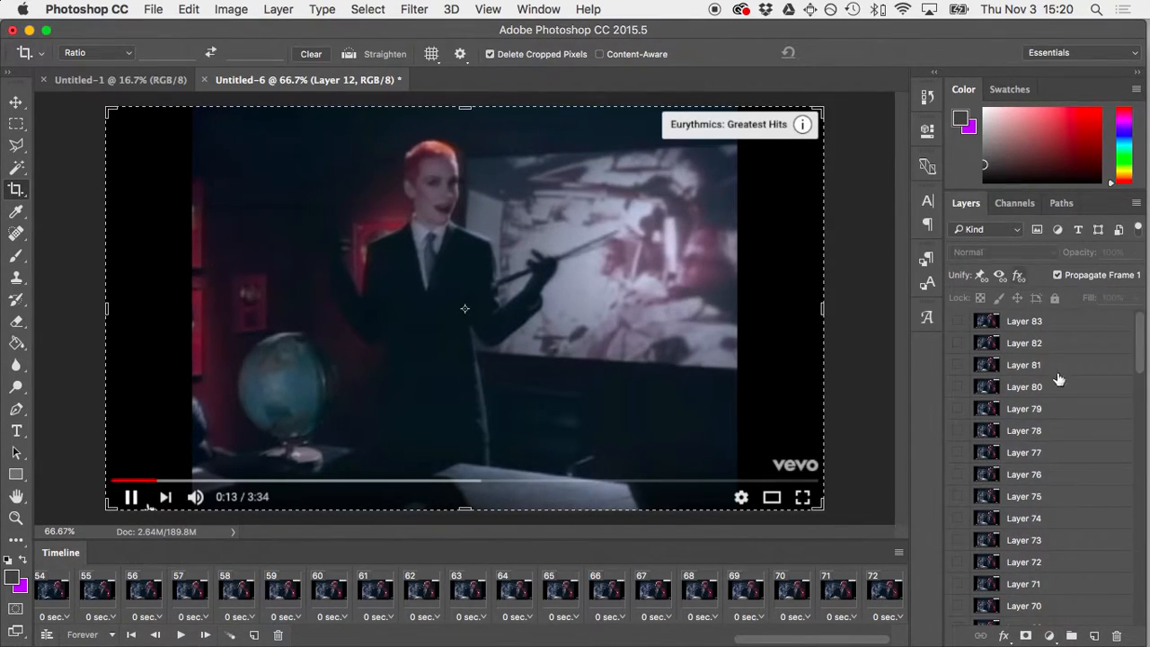
scroll(1035, 331, "down", 3)
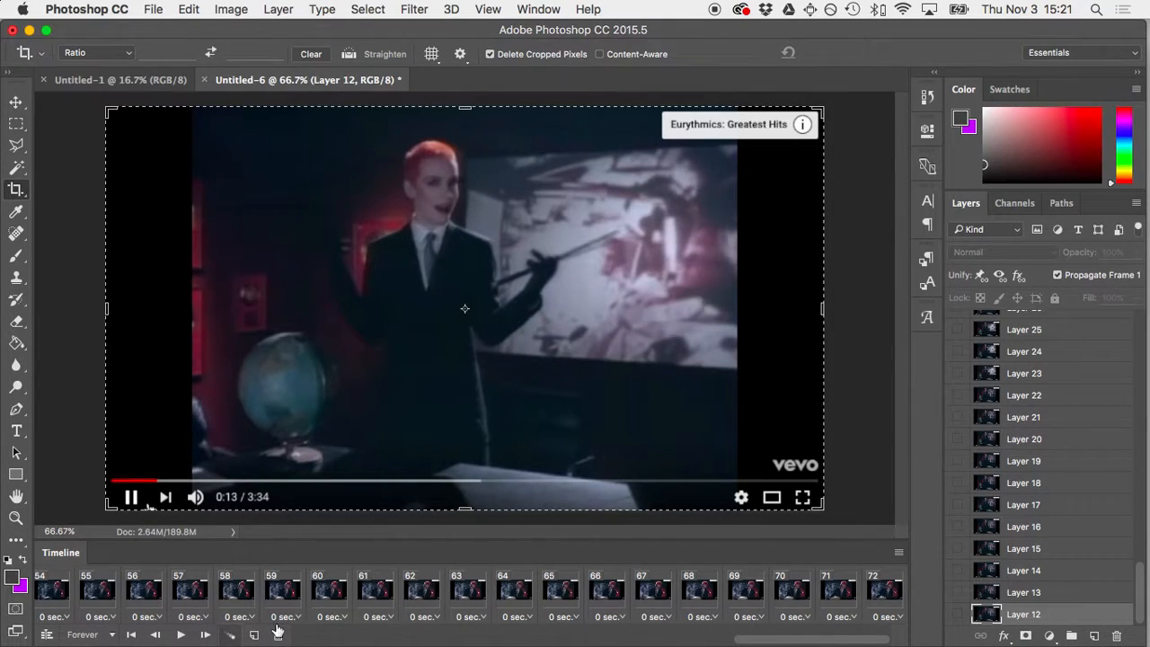
scroll(778, 622, "left", 10)
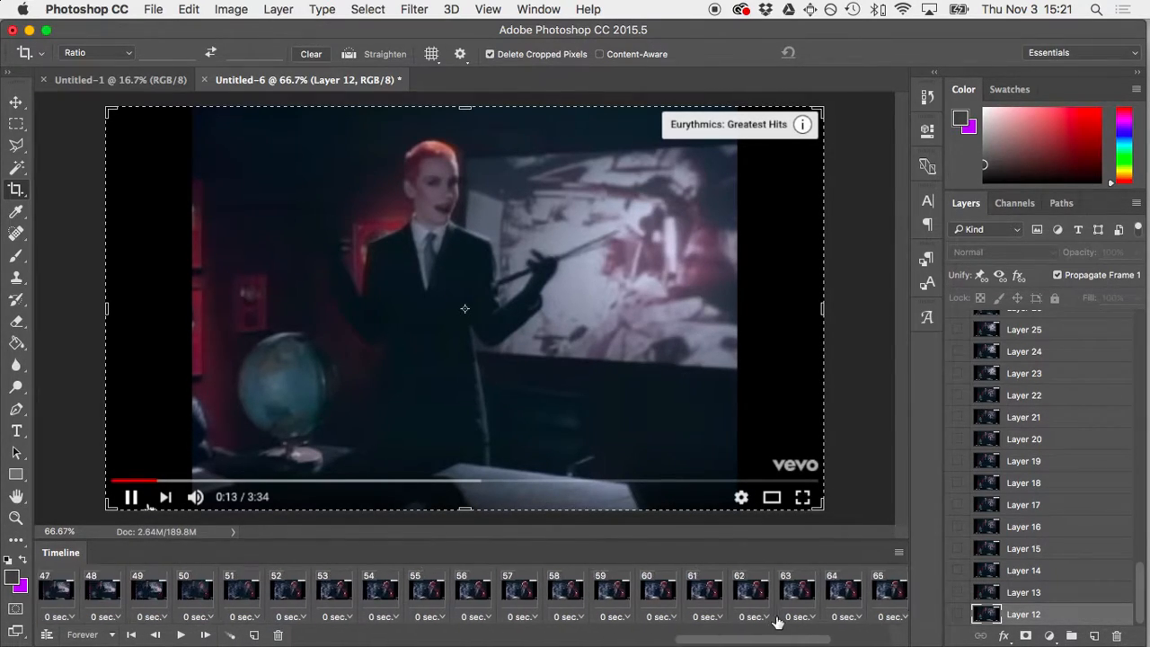
scroll(778, 622, "left", 12)
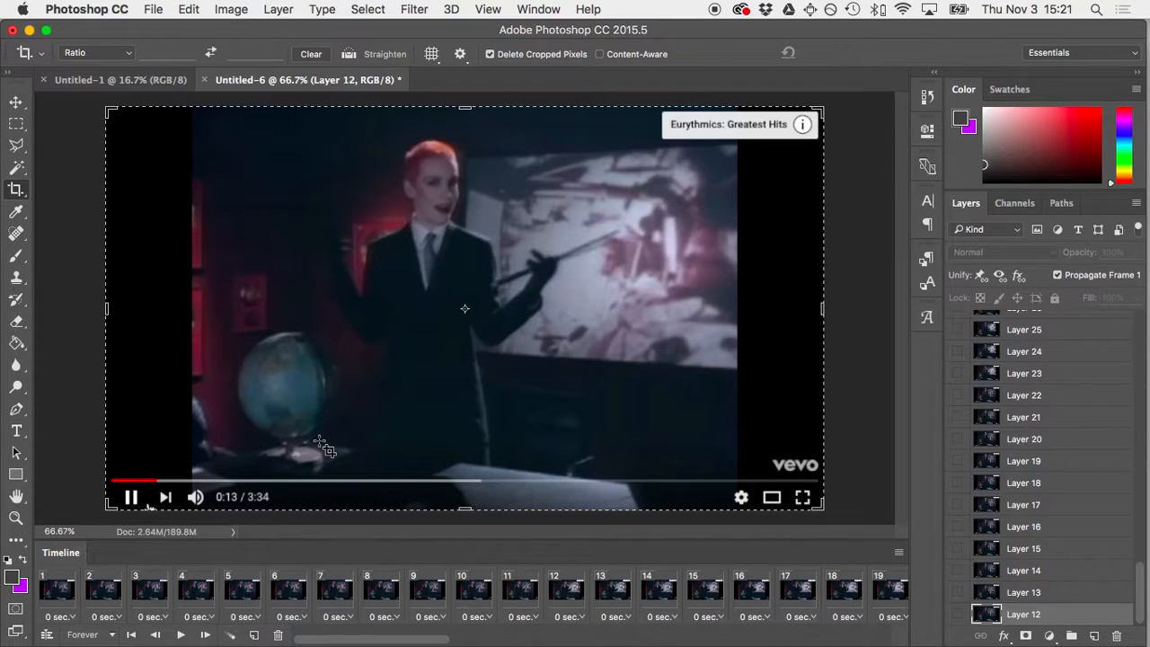
Save the animation to the Desktop in Photoshop format, named with the username followed by "-ANI-12-17", with Maximize Compatibility enabled.
key("super+s")
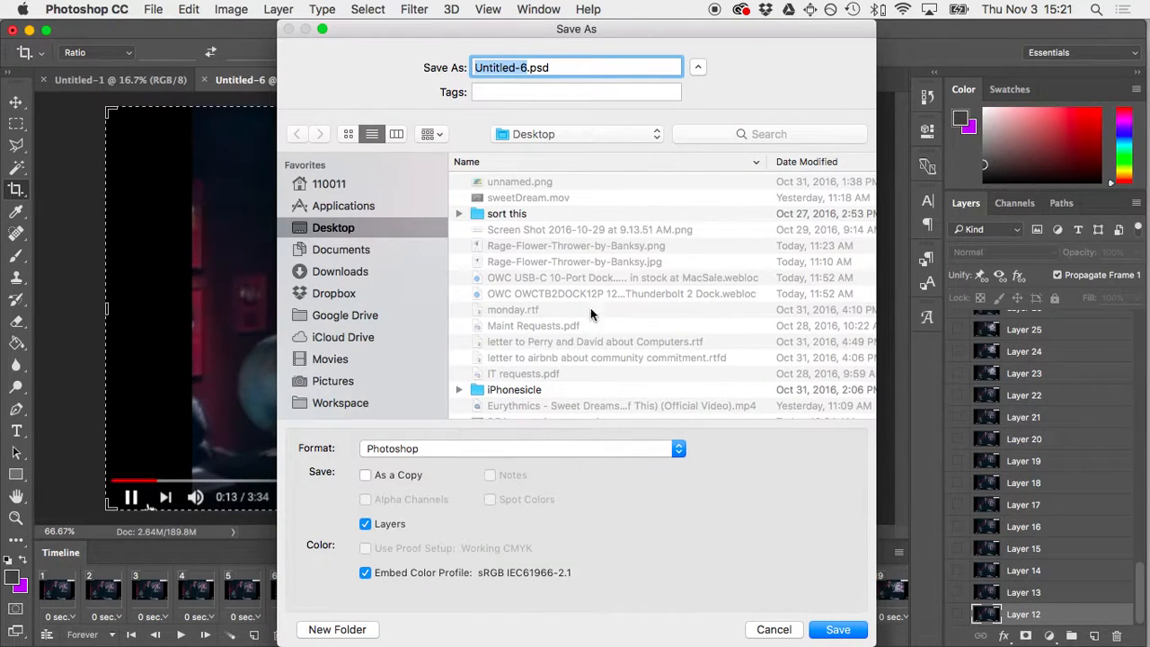
type("nbrando")
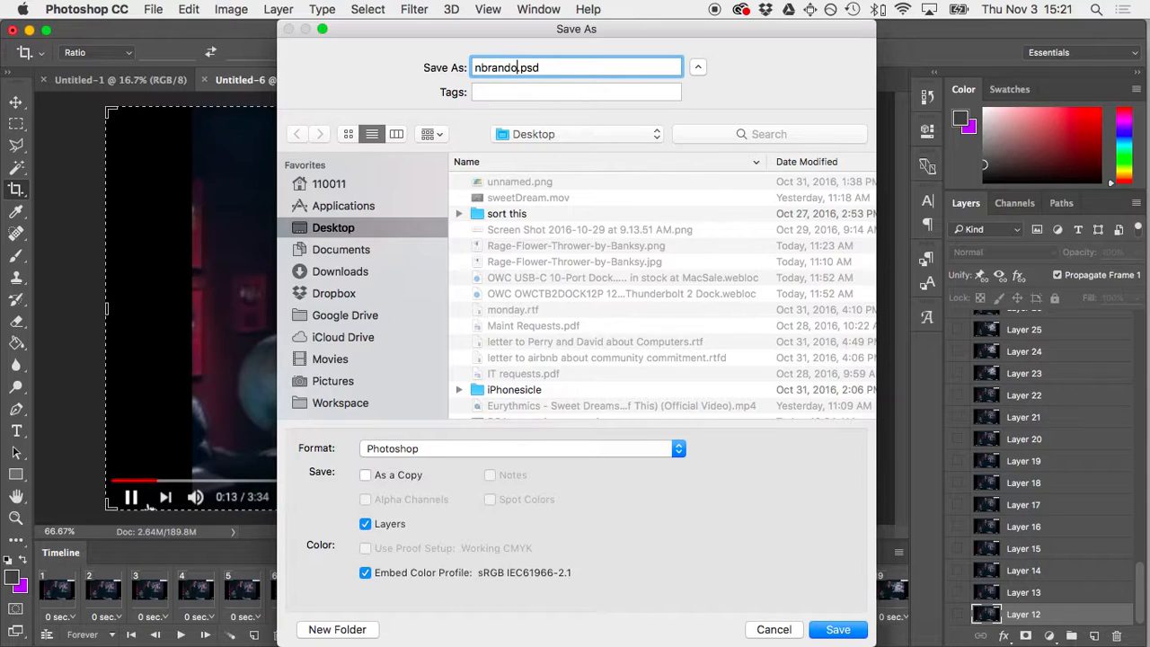
type("ANI")
type("-")
type("-12-")
type("17")
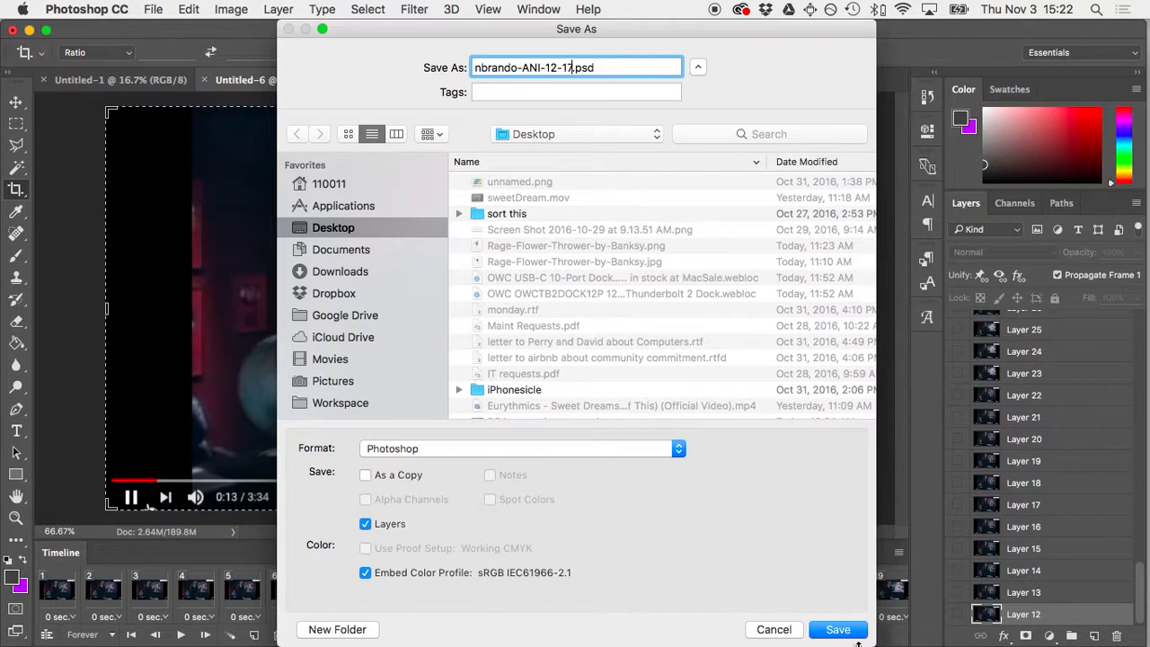
left_click(836, 629)
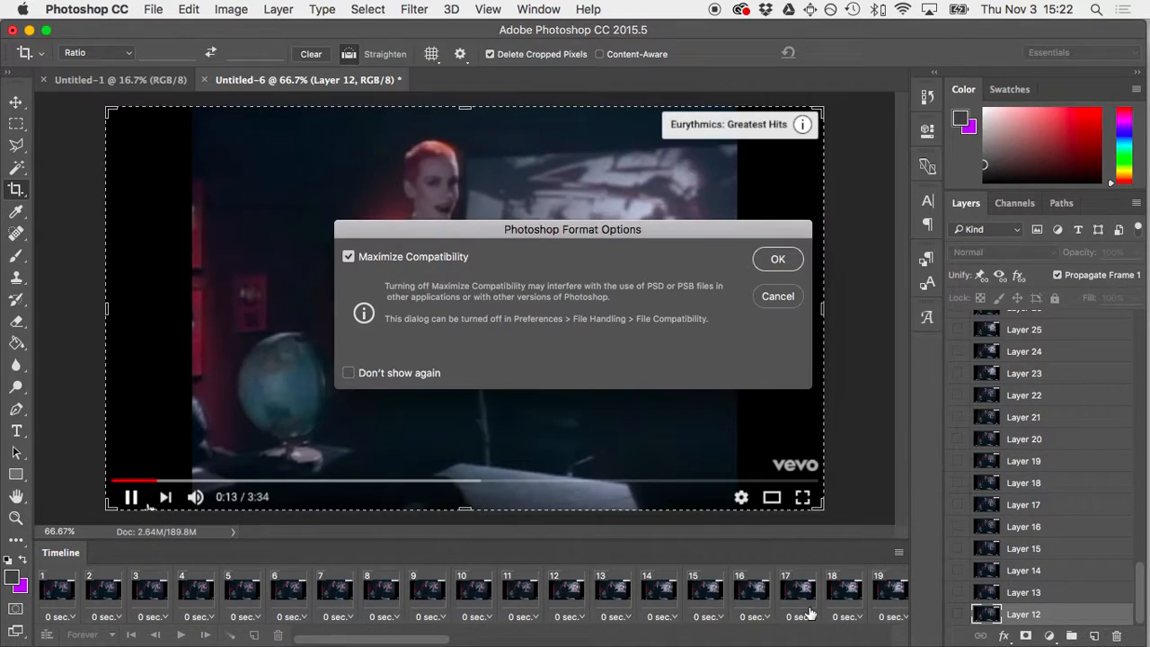
left_click(778, 260)
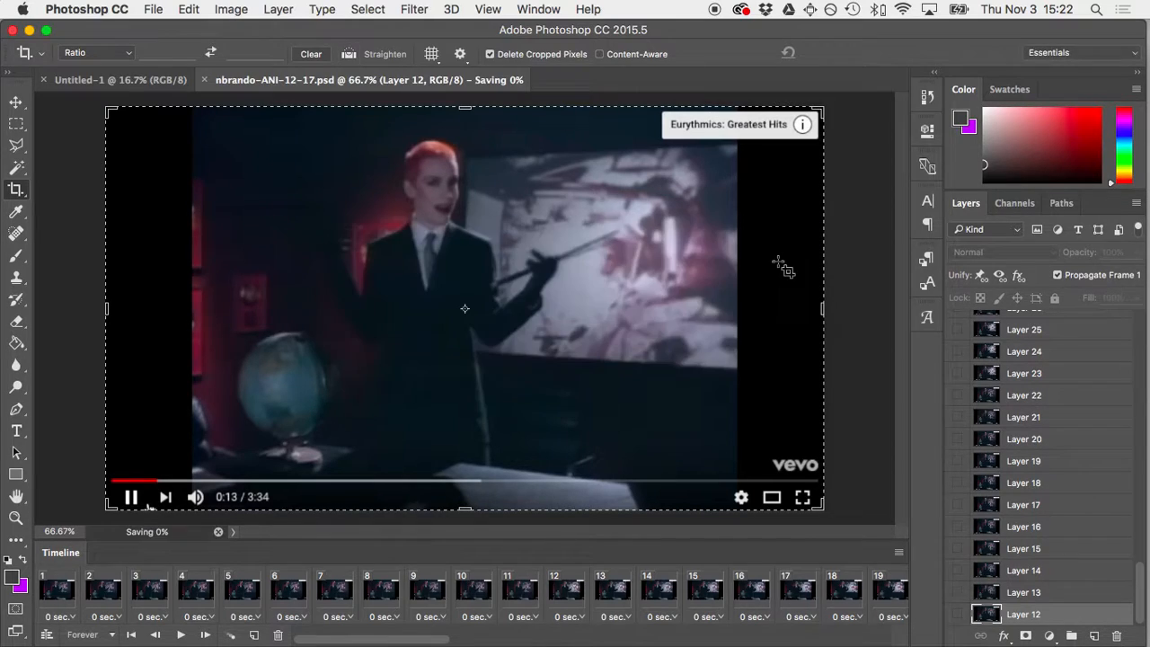
Close the Untitled-1 document and browse for a file to open in Google Drive's Baylor > SITES > DD Projects folder.
left_click(43, 80)
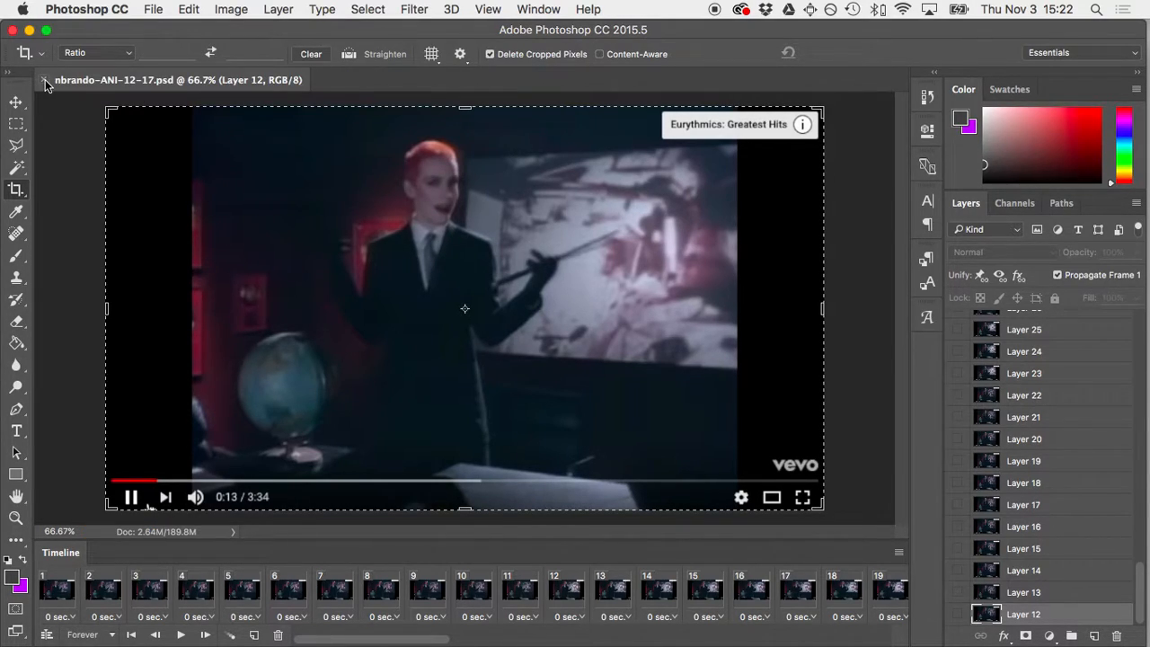
left_click(151, 10)
left_click(158, 47)
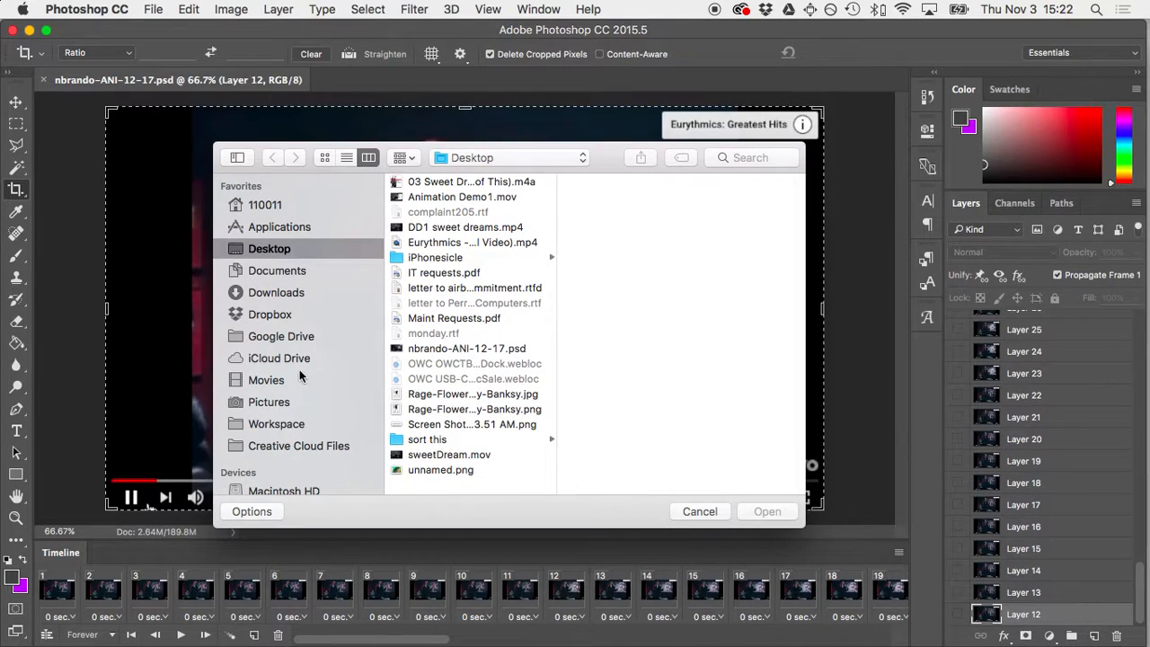
left_click(284, 358)
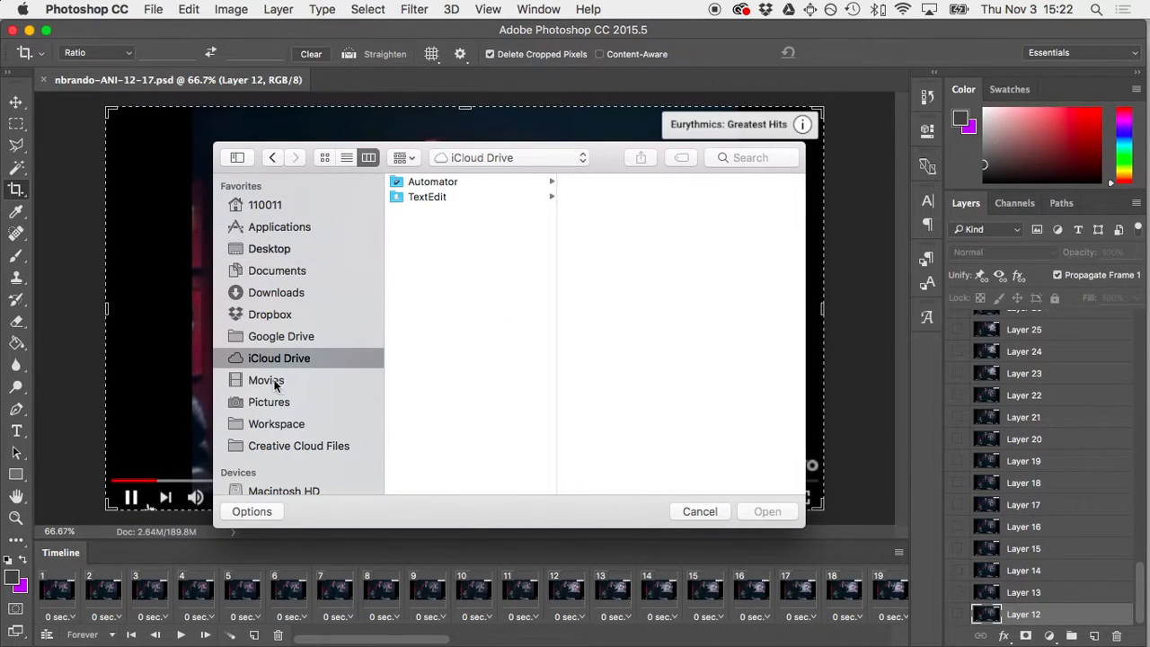
left_click(285, 337)
left_click(429, 198)
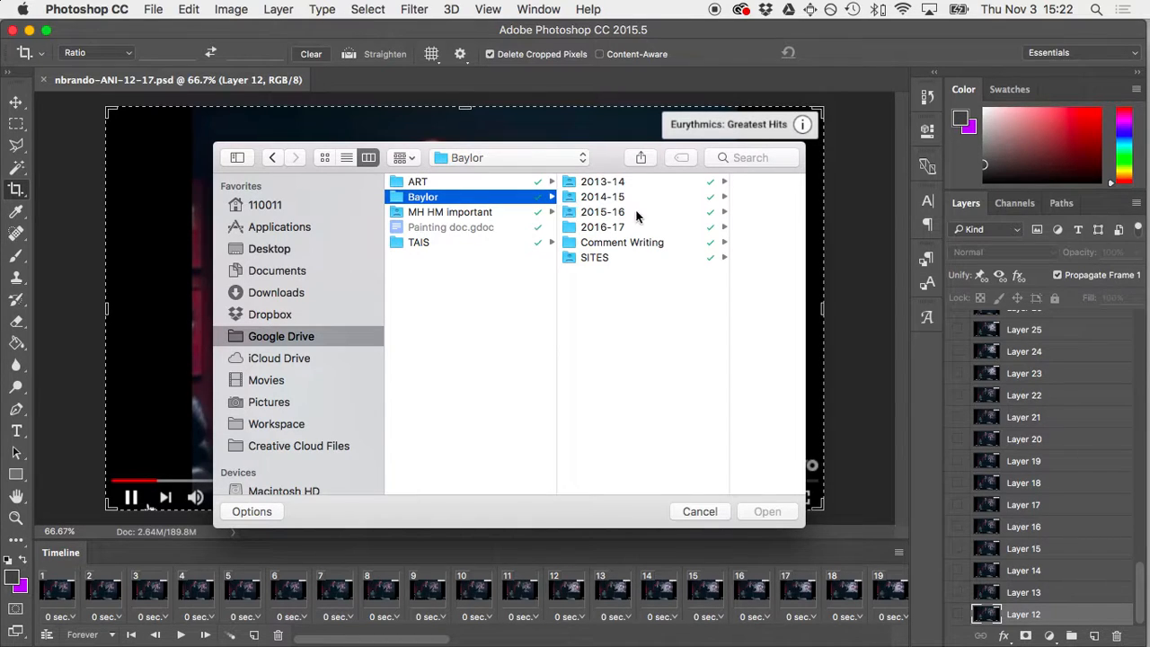
left_click(594, 258)
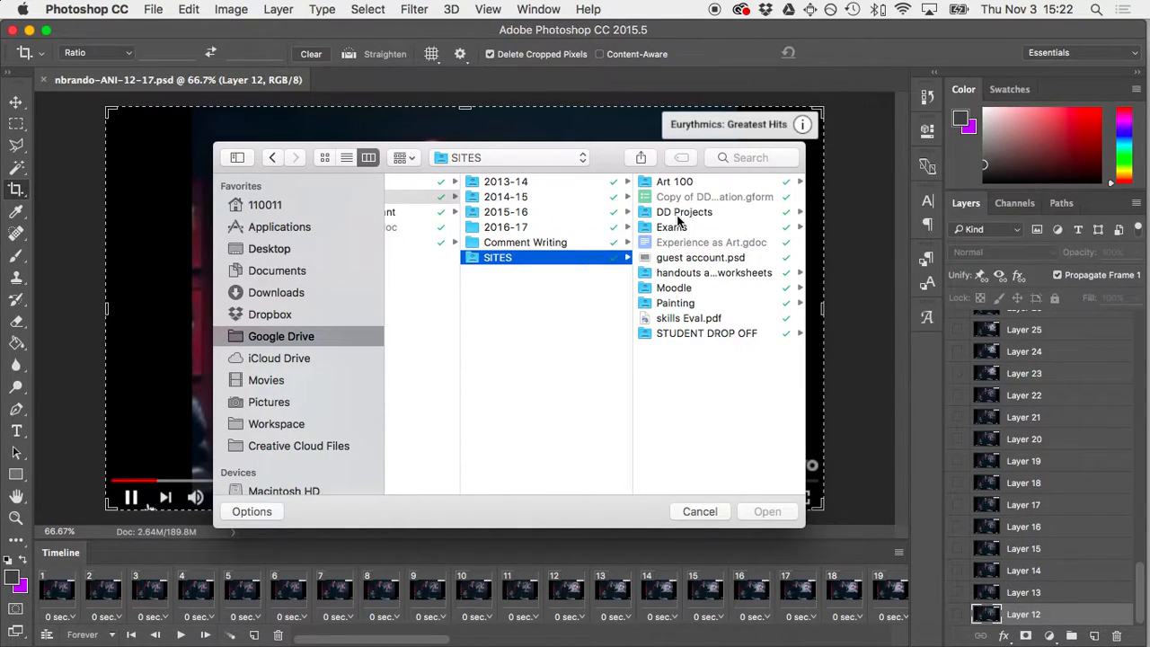
left_click(680, 214)
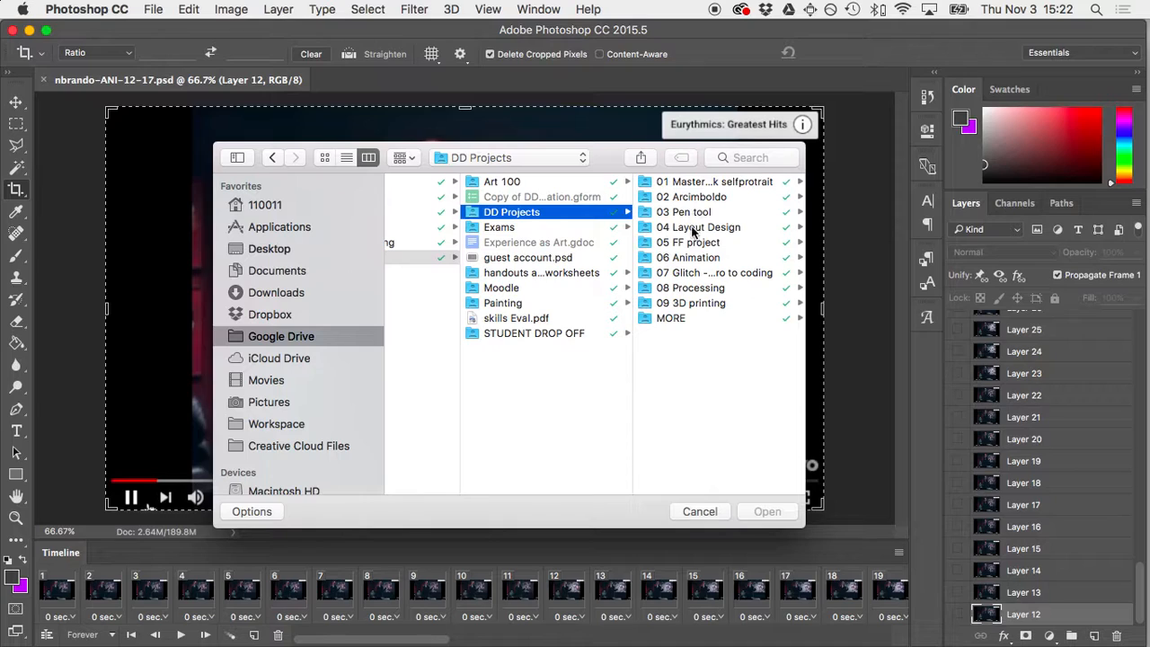
Open 6-10cutout2.psd from the 06 Animation > Ani Files folder and decline creating a new library from it.
left_click(690, 258)
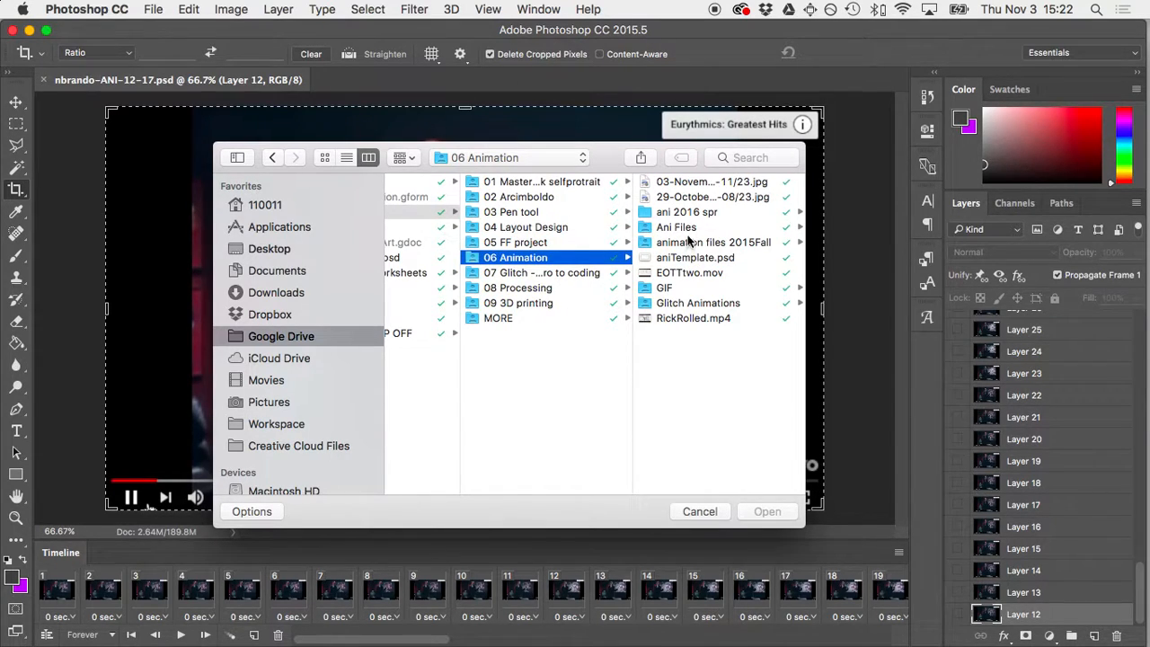
left_click(689, 227)
left_click(685, 186)
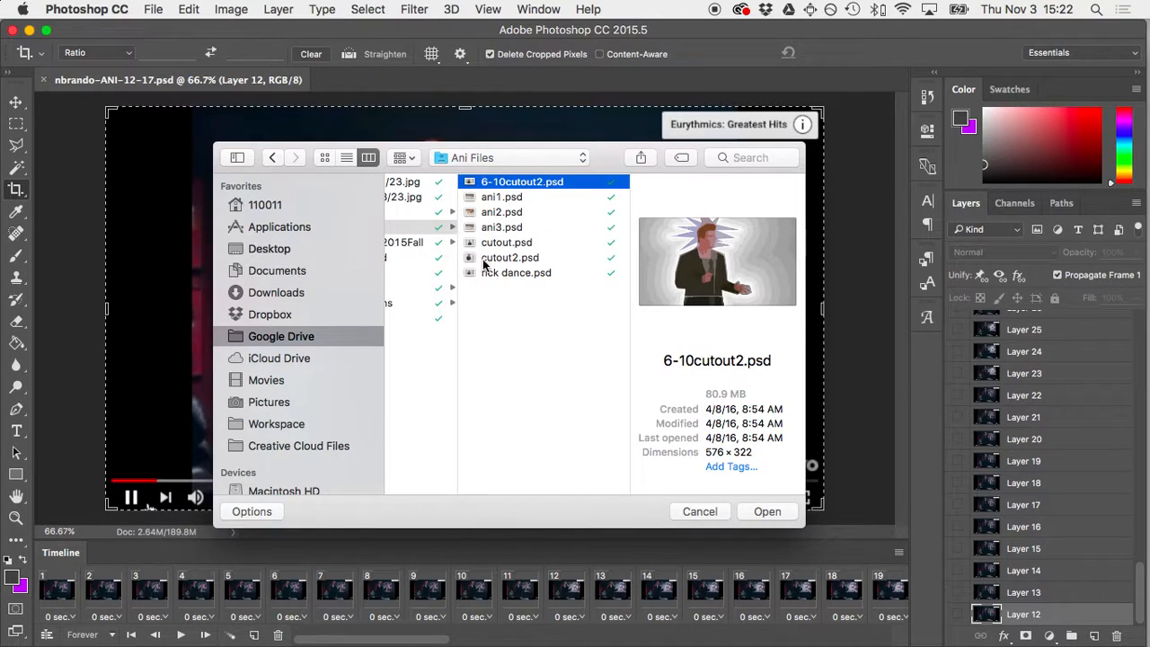
left_click(775, 512)
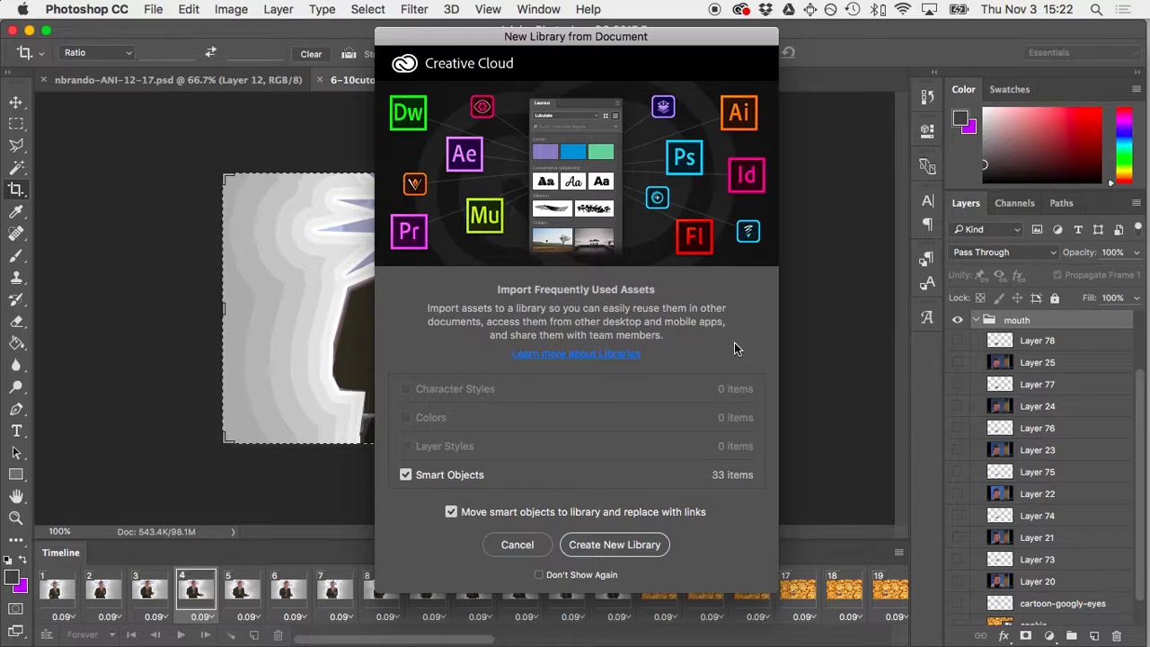
left_click(503, 548)
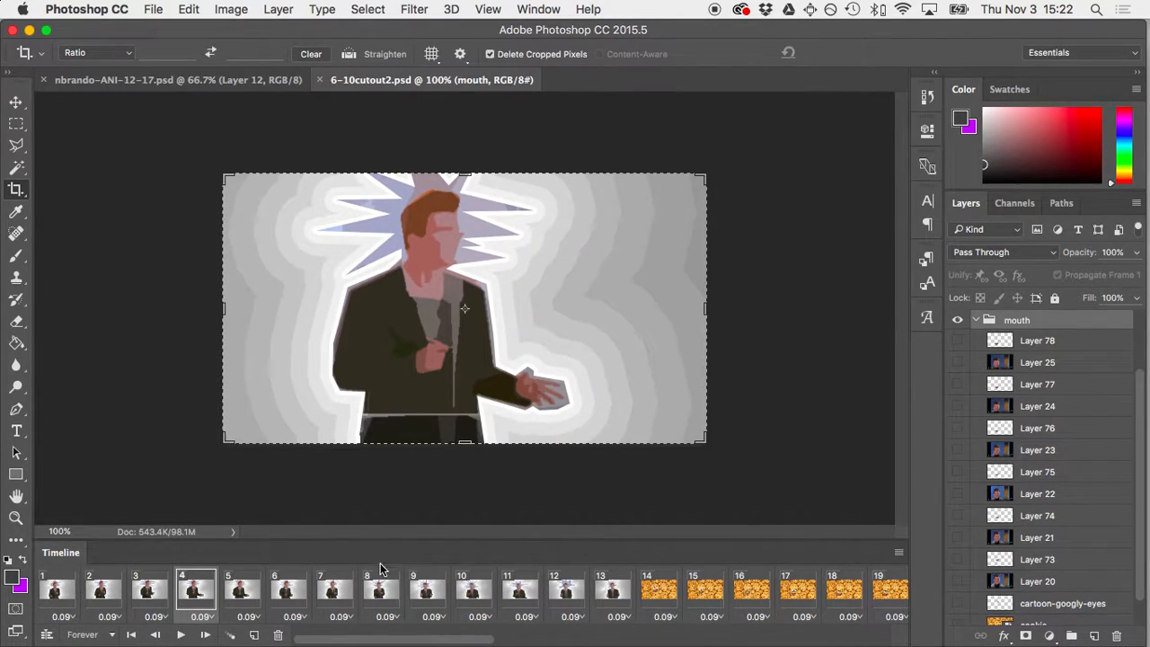
Look through the example animation's frames along the timeline and return to the first frames.
scroll(338, 604, "right", 10)
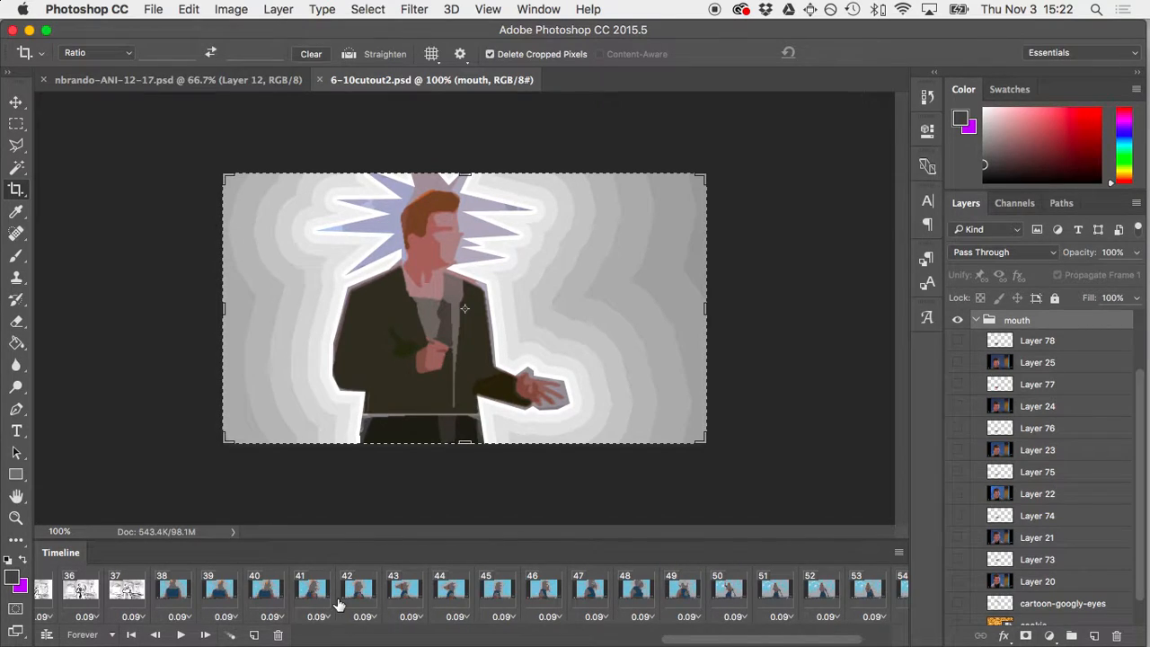
scroll(557, 588, "right", 2)
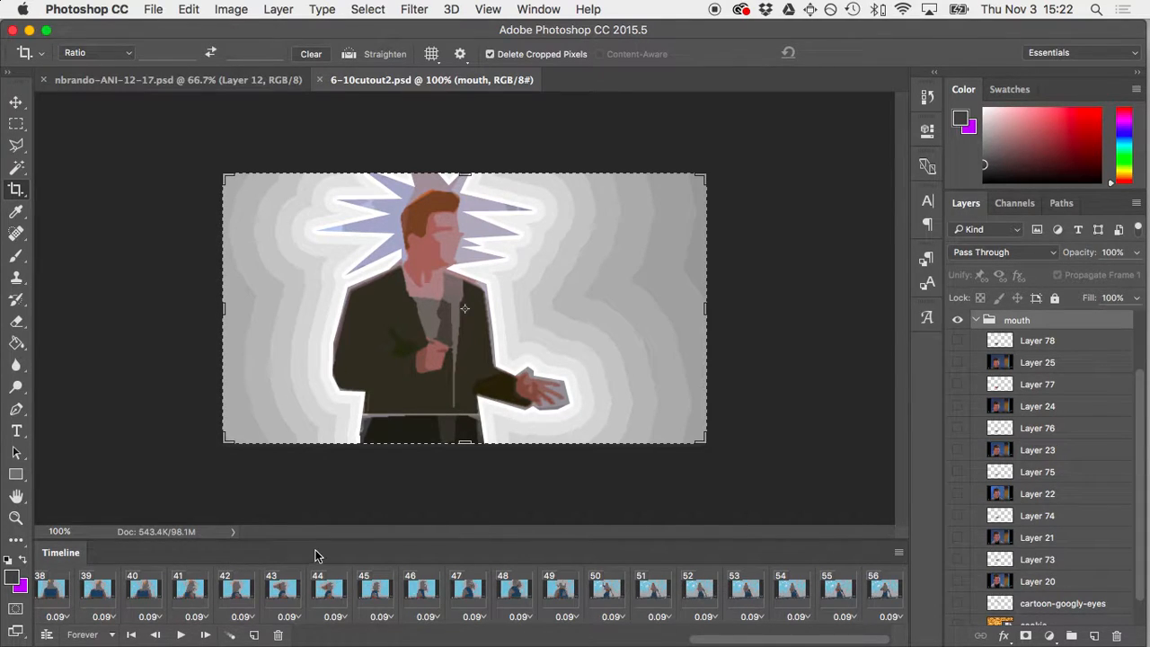
scroll(449, 616, "left", 15)
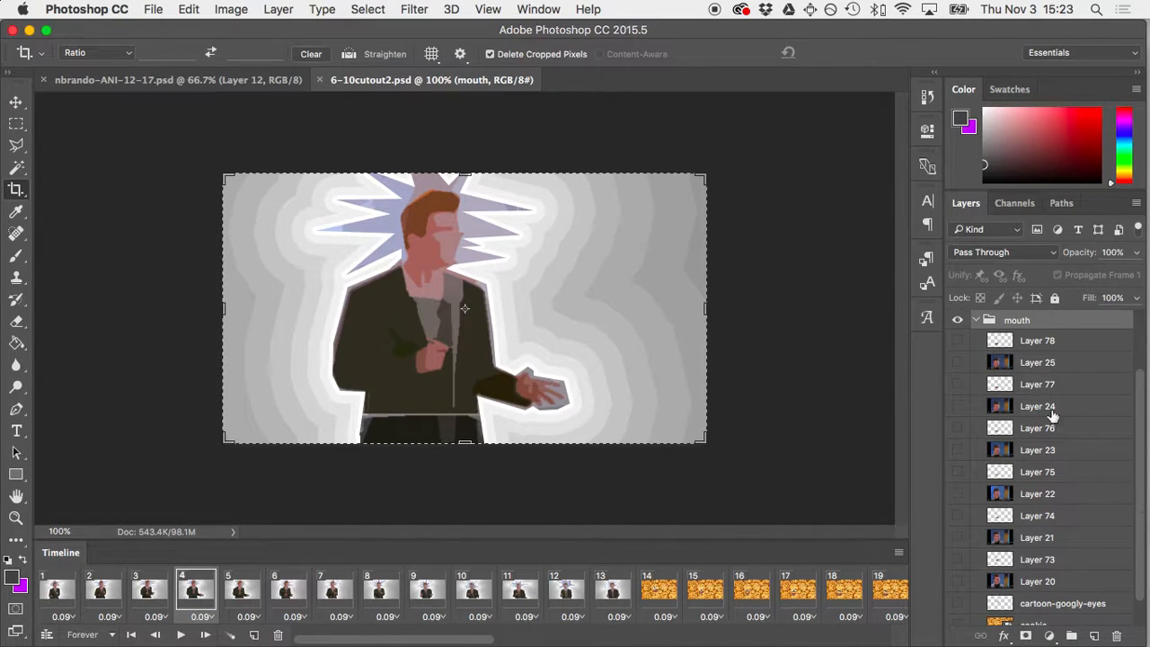
Collapse the mouth layer group and select the dance lego group at the head of the layer stack.
mouse_move(1137, 508)
left_mouse_down()
mouse_move(1142, 429)
mouse_move(1137, 473)
left_mouse_up()
left_click(976, 360)
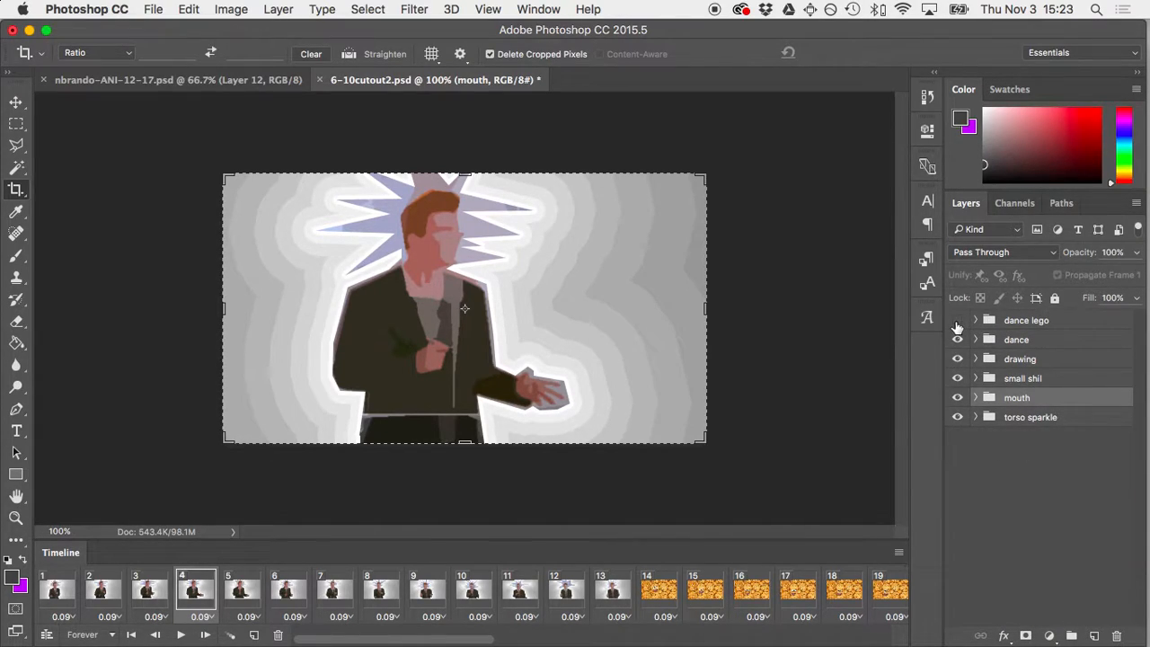
left_click(974, 322)
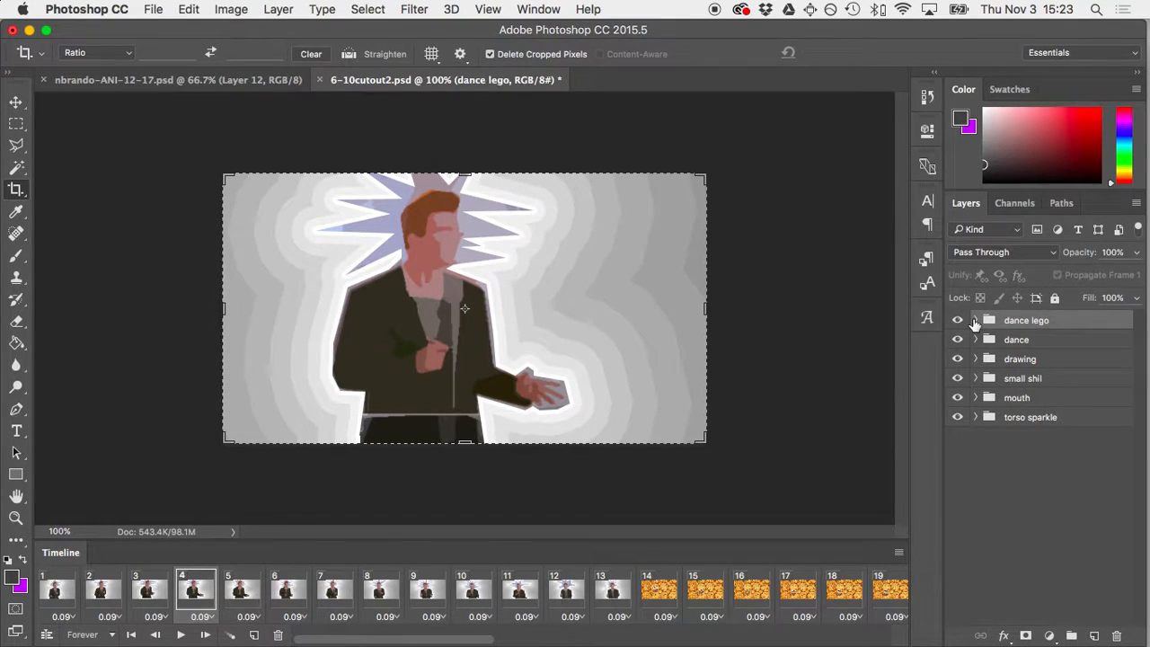
Select frame 53, preview the animation from there, and stop playback.
left_click_drag(452, 642, 882, 643)
left_click(745, 589)
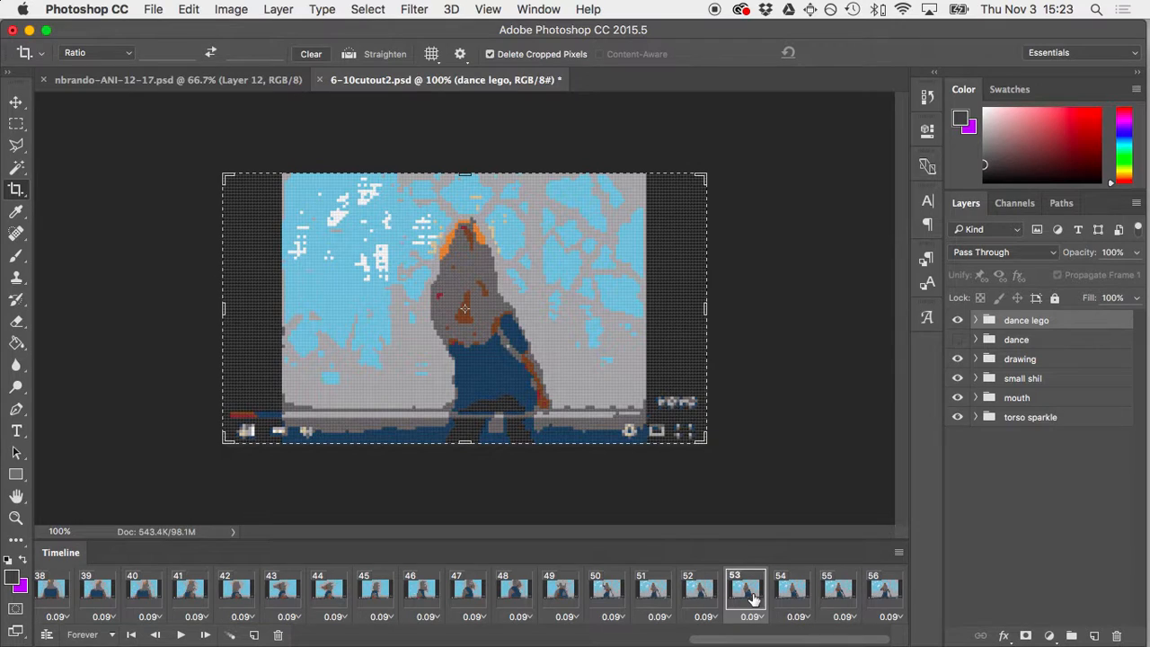
left_click(180, 635)
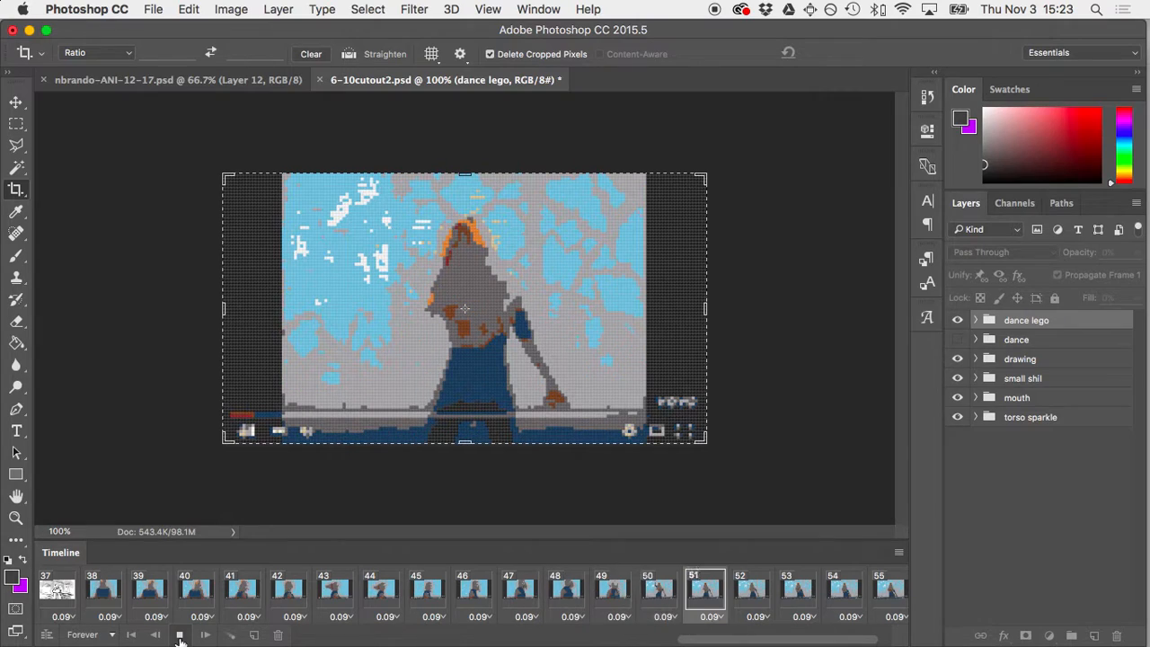
left_click(180, 636)
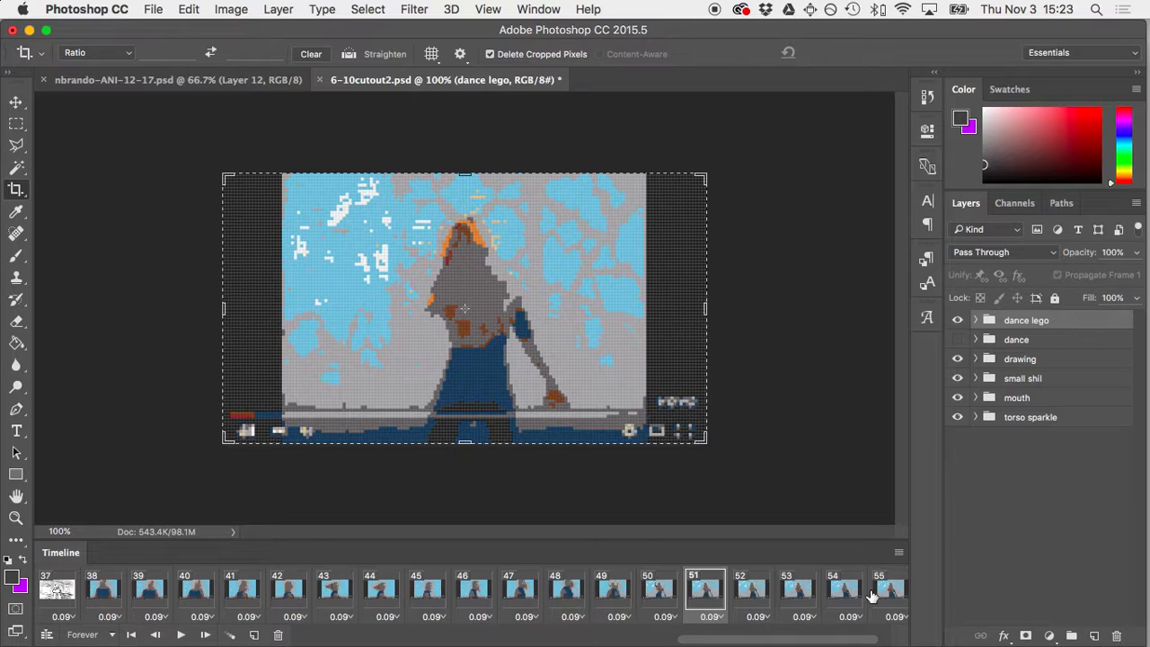
Replay the animation from frame 38 and stop it again.
left_click(104, 593)
left_click(181, 635)
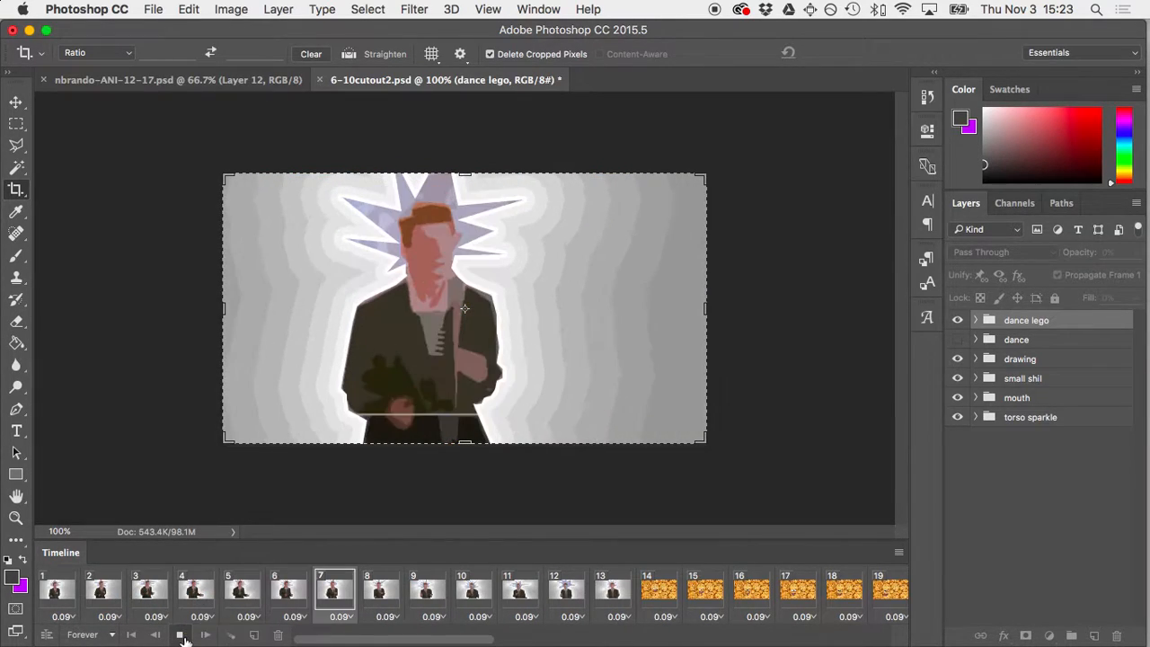
left_click(181, 636)
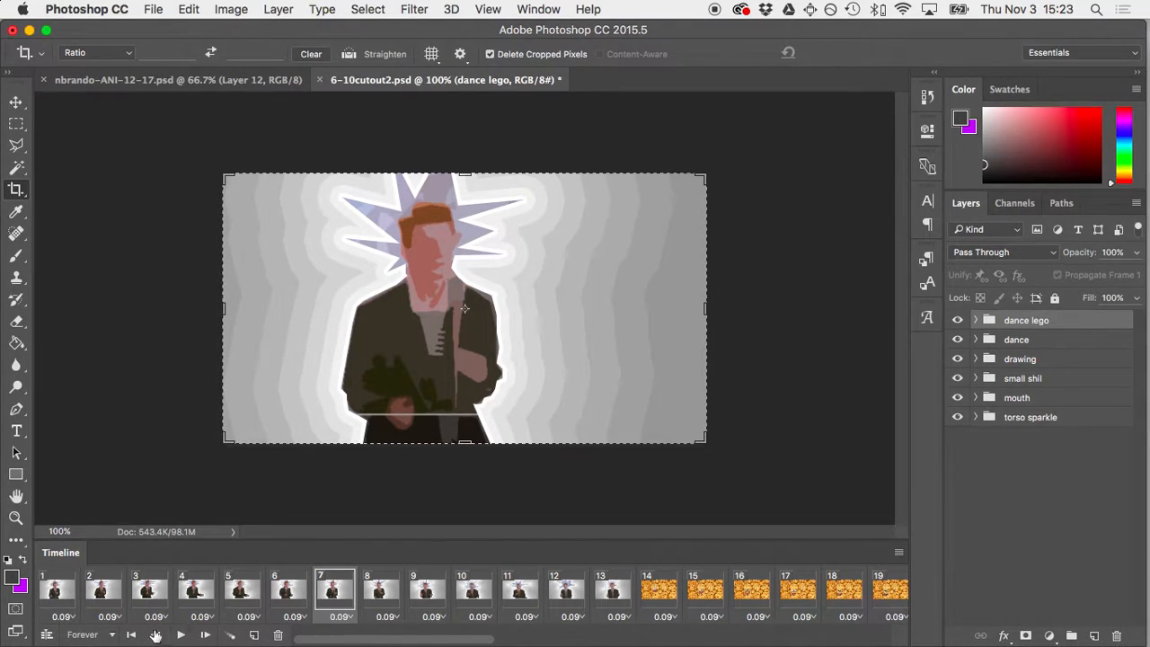
Select frame 1, inspect the layers inside the dance group, hide the group, and collapse it.
left_click(52, 602)
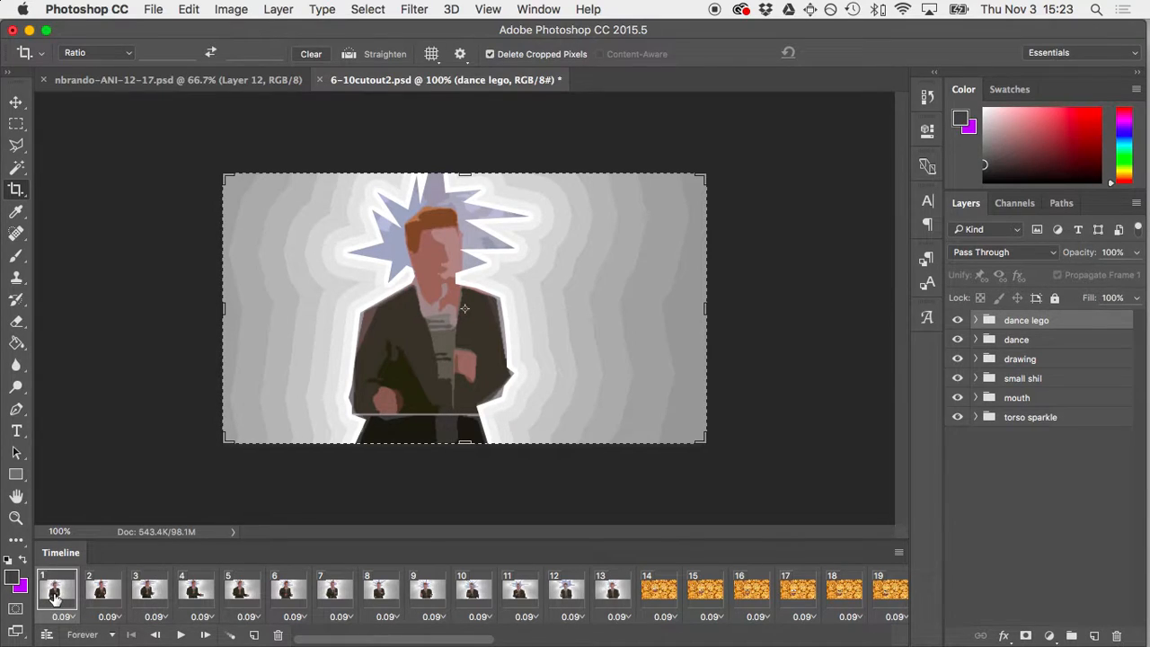
left_click(973, 342)
left_click(976, 339)
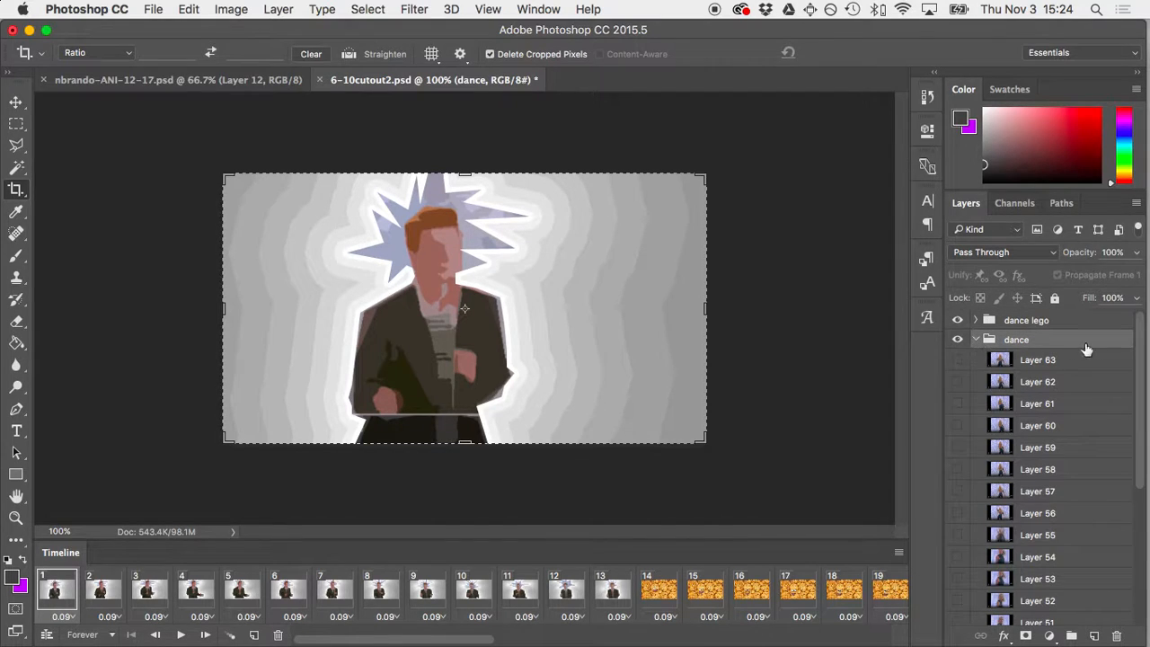
left_click(959, 363)
left_click(958, 340)
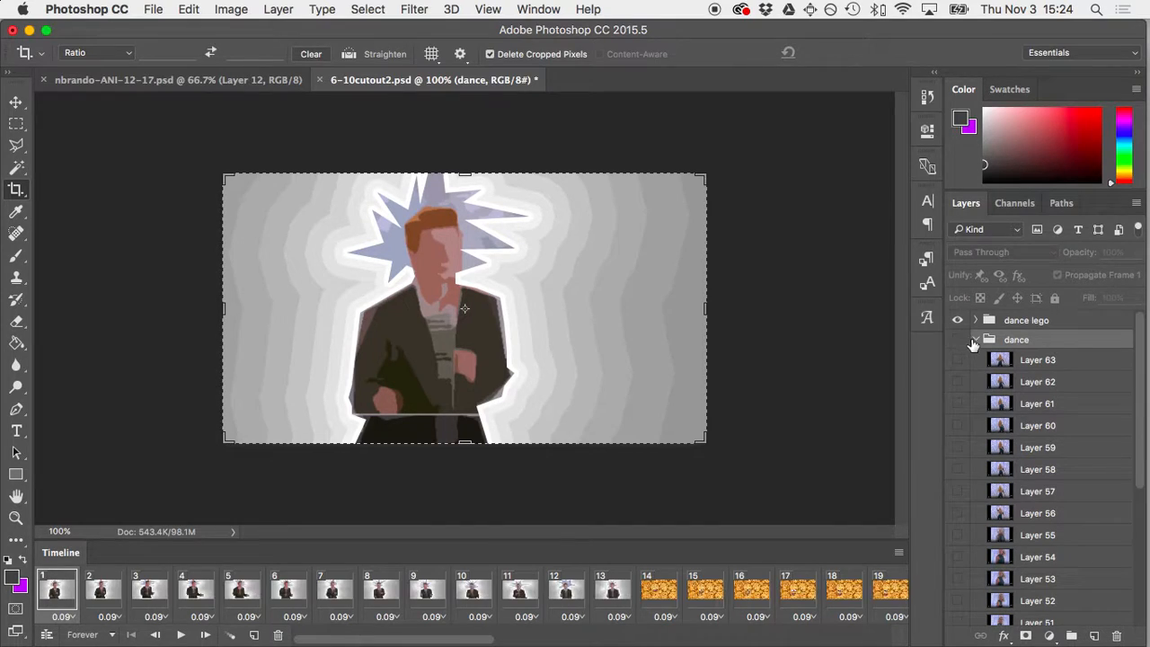
left_click(978, 340)
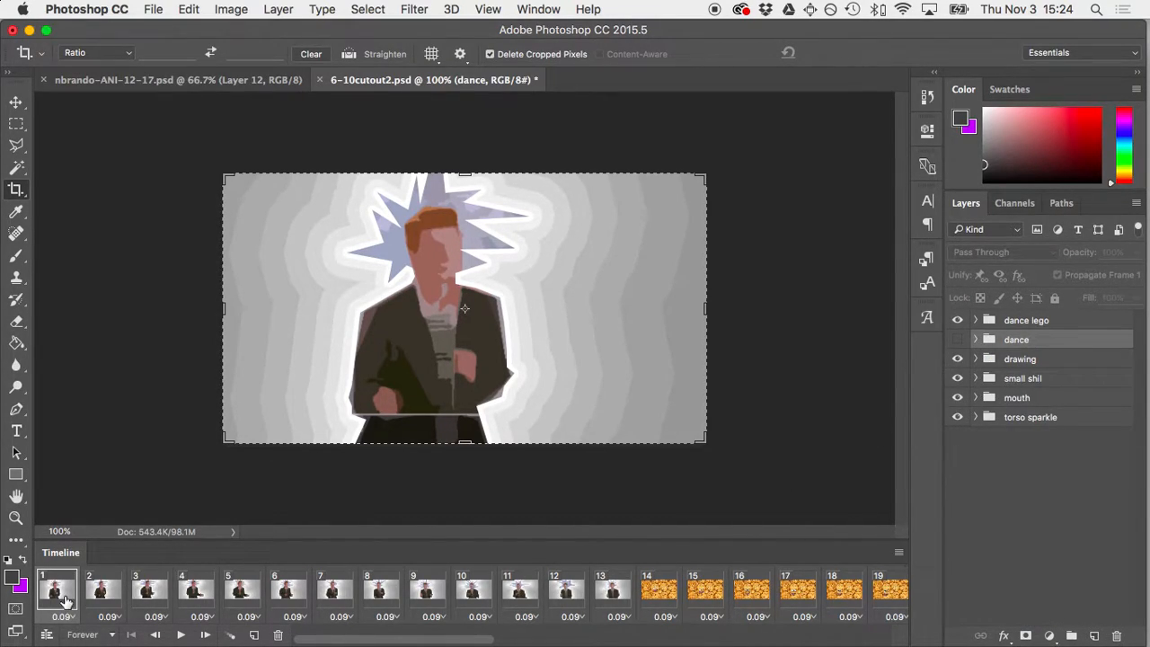
Examine the contents of the mouth, small shil and drawing layer groups, collapsing each one after viewing.
left_click(976, 397)
left_click(976, 397)
left_click(976, 378)
left_click(976, 381)
left_click(976, 359)
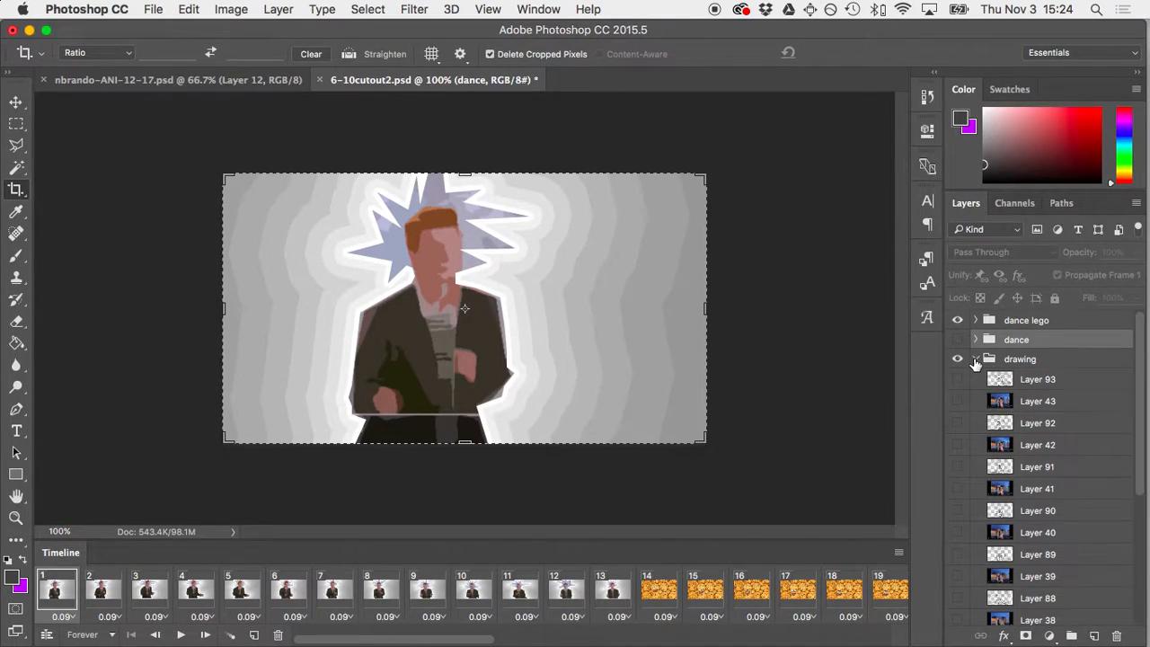
left_click(976, 359)
left_click(976, 397)
left_click(976, 397)
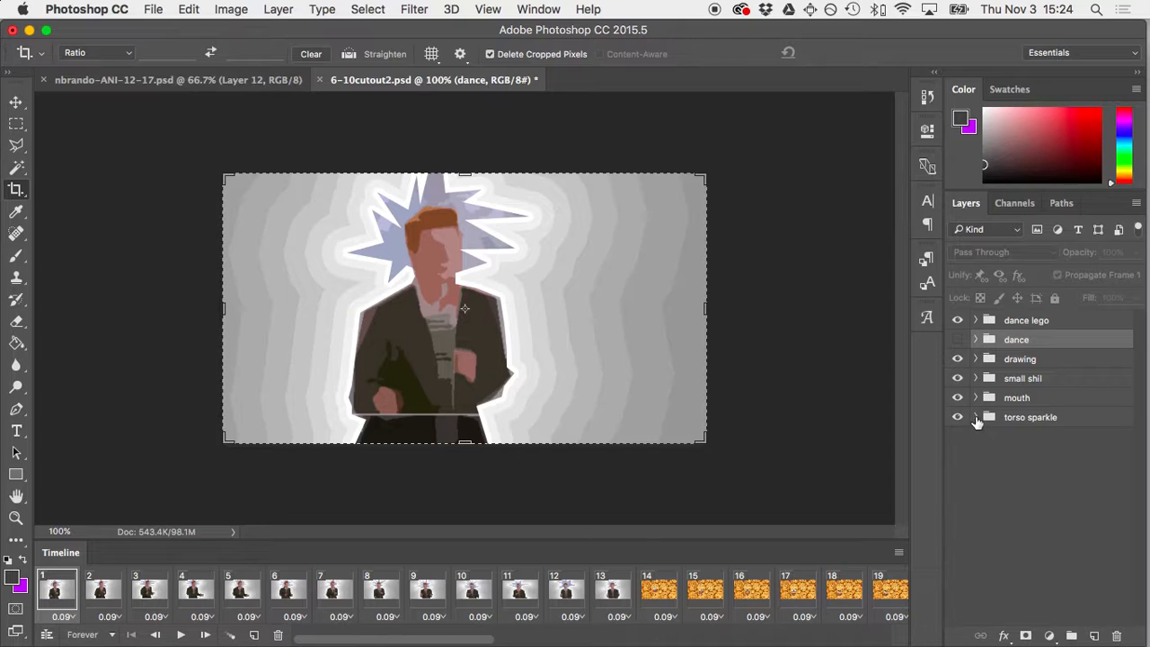
In the torso sparkle group, select layer 1, hide it, and show the original Layer 7 in frame 1.
left_click(976, 417)
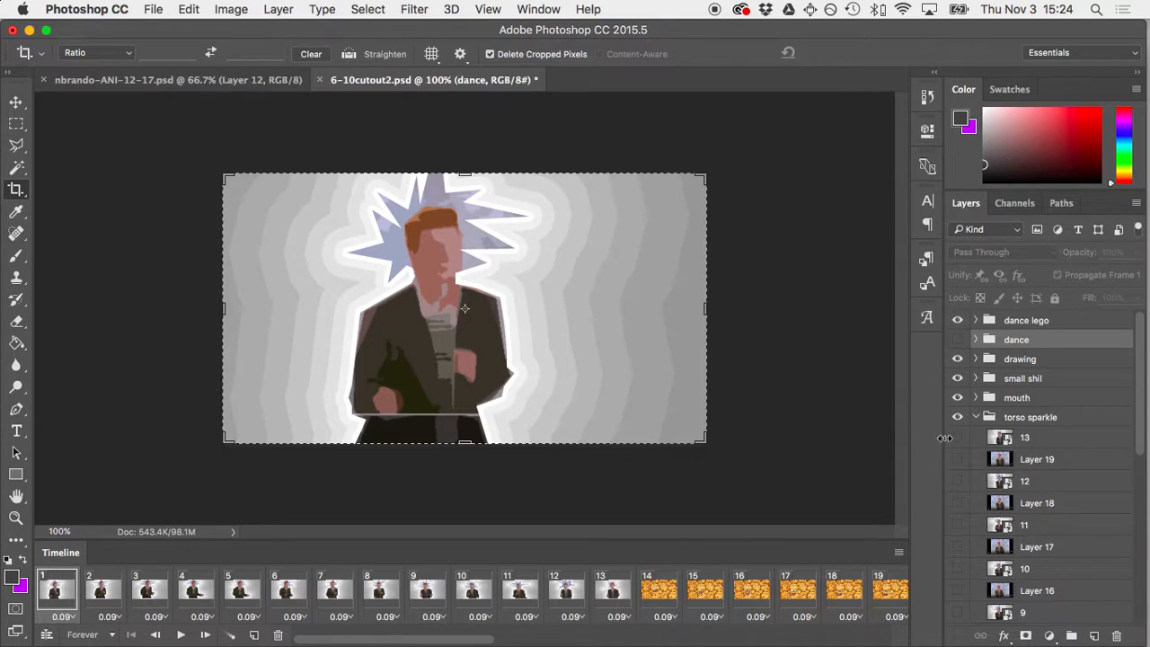
scroll(1047, 548, "down", 8)
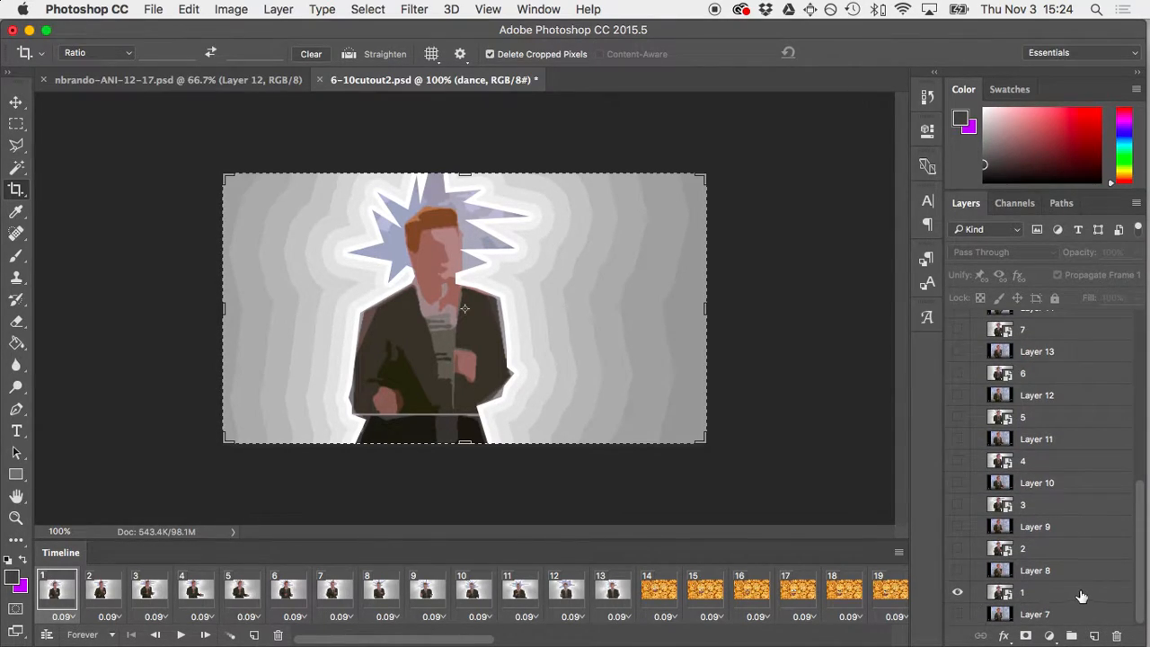
left_click(1082, 595)
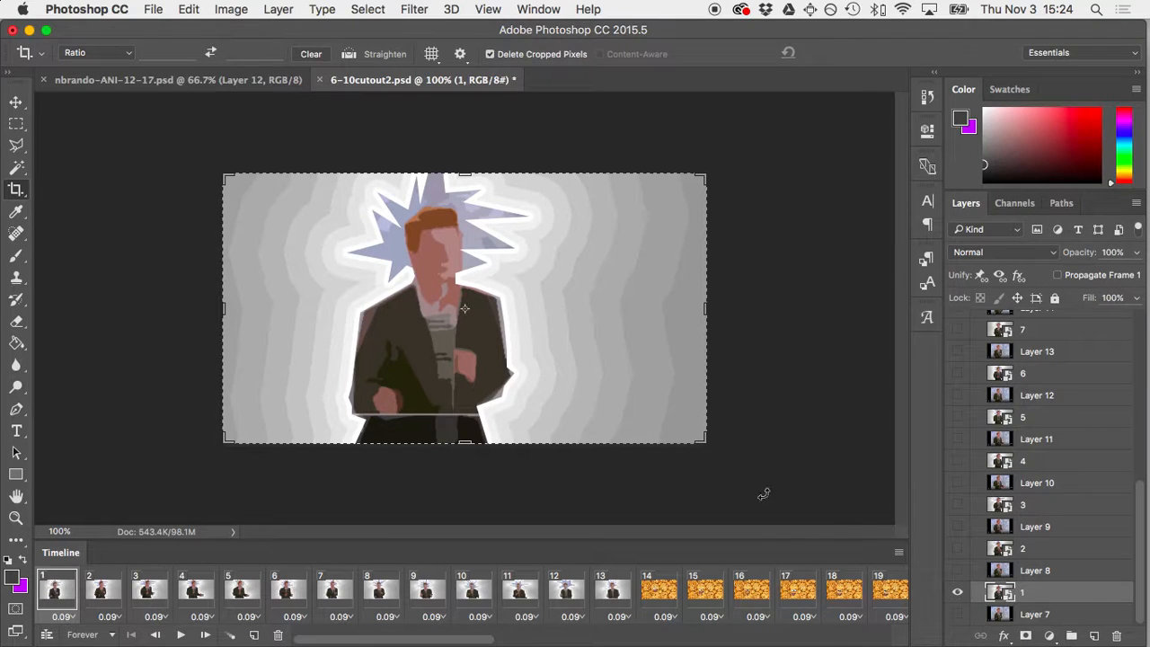
left_click(958, 593)
left_click(958, 614)
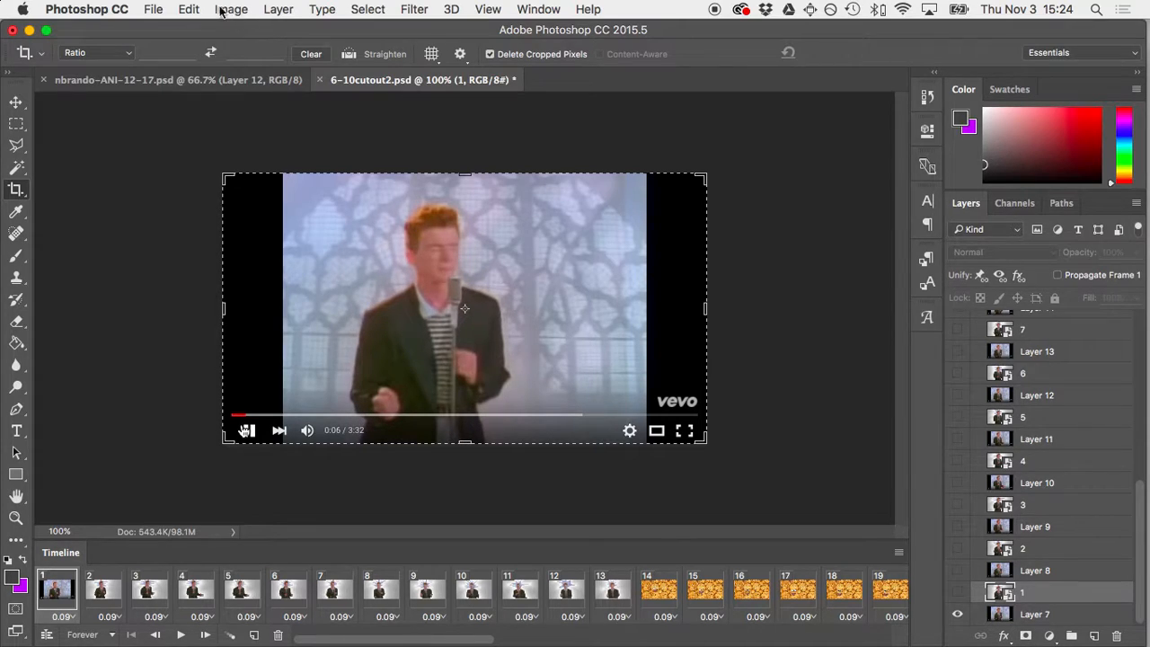
Check the available filters without applying one, and commit the active crop on the canvas.
left_click(415, 11)
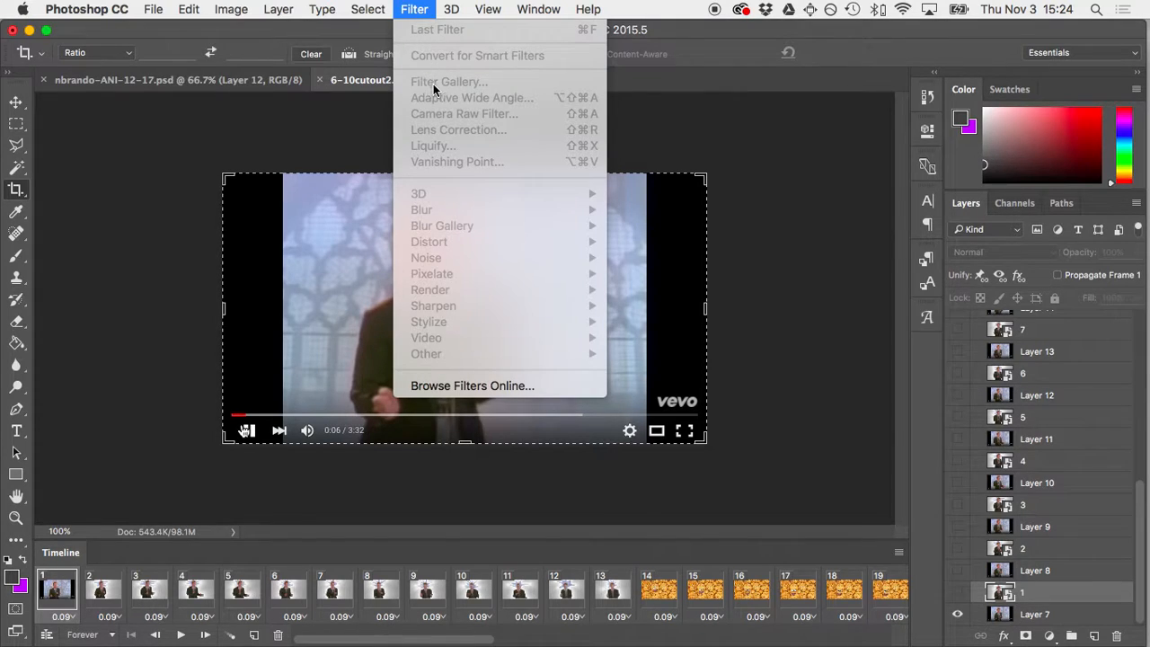
left_click(805, 227)
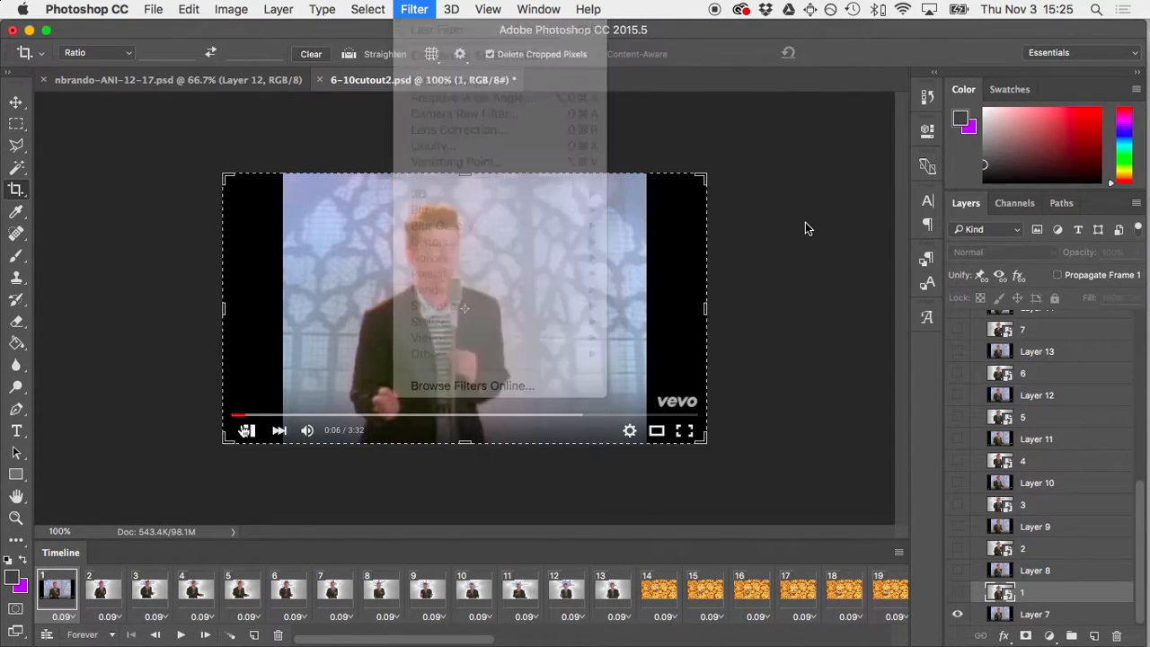
left_click(806, 222)
key("Return")
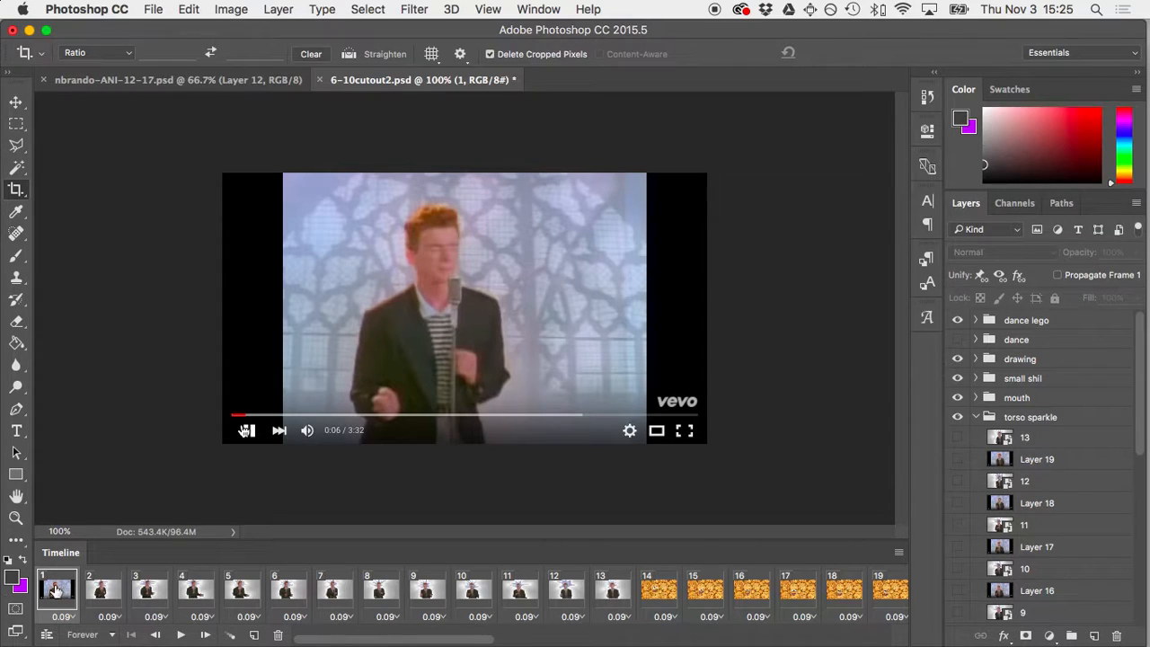
Hide Layer 7 and show the edited layer 1 in frame 1 again.
scroll(1010, 548, "down", 10)
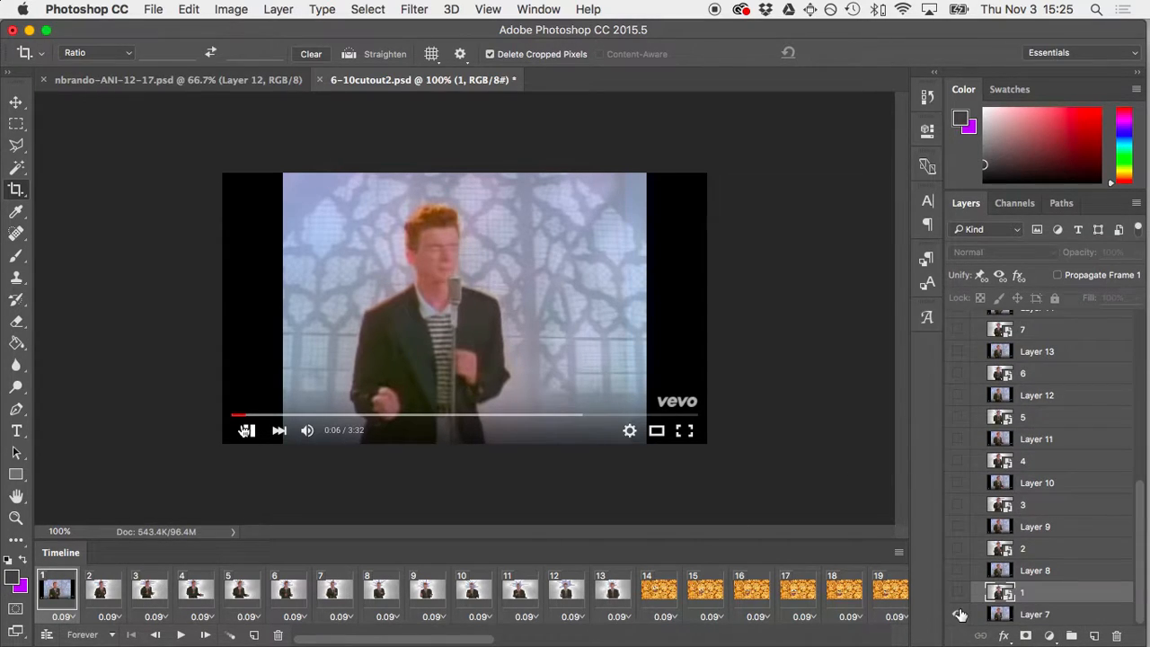
left_click(958, 592)
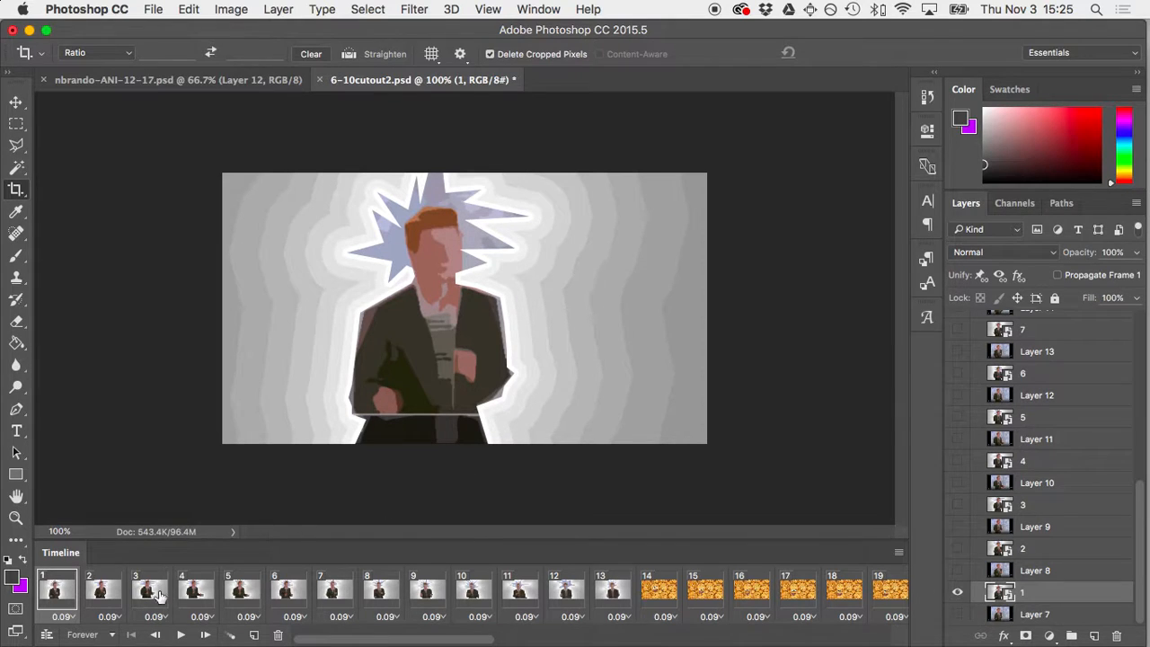
Compare frames 1 and 2, play the animation from frame 1 to preview all the edited sections, and stop it.
left_click(103, 606)
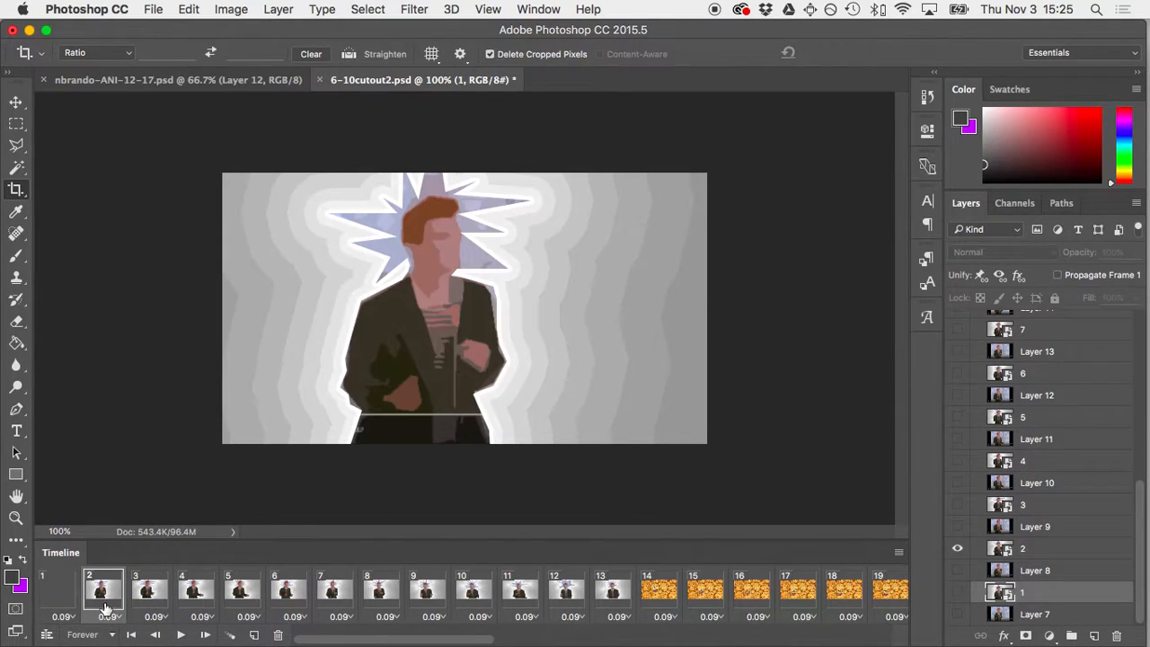
left_click(59, 603)
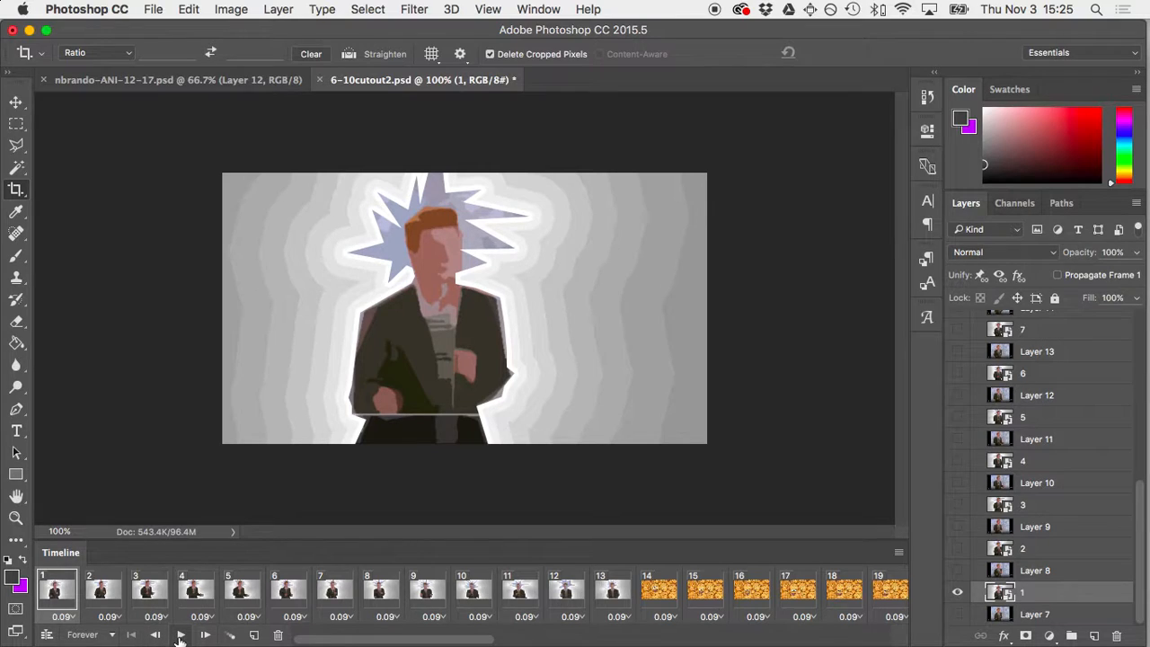
left_click(180, 636)
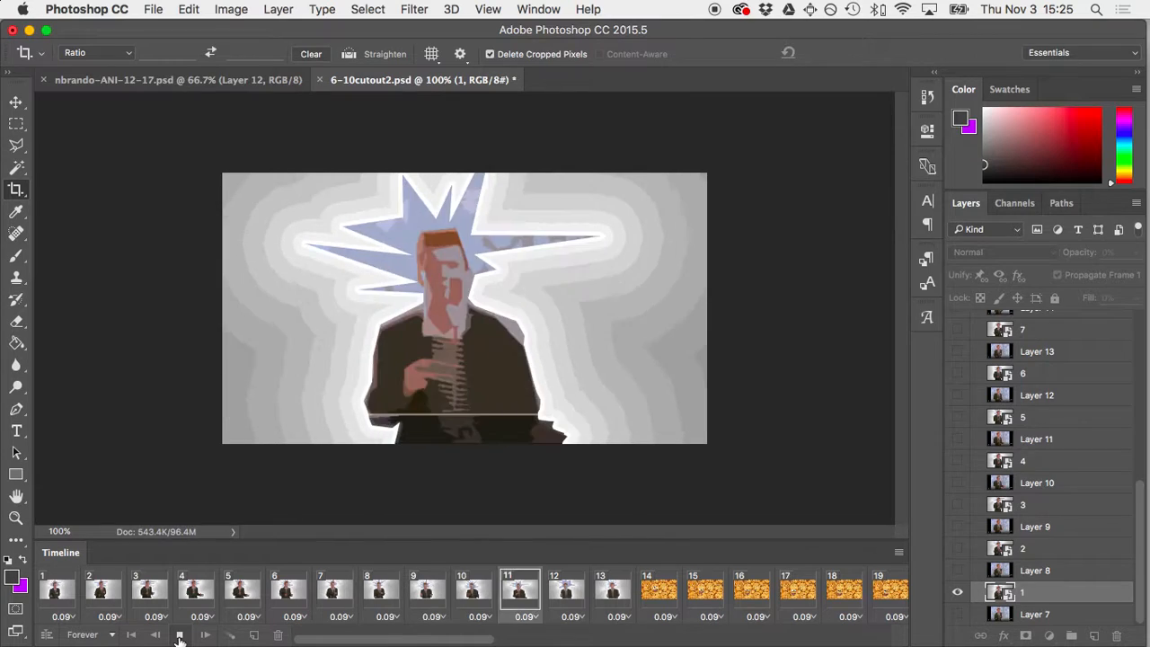
left_click(179, 635)
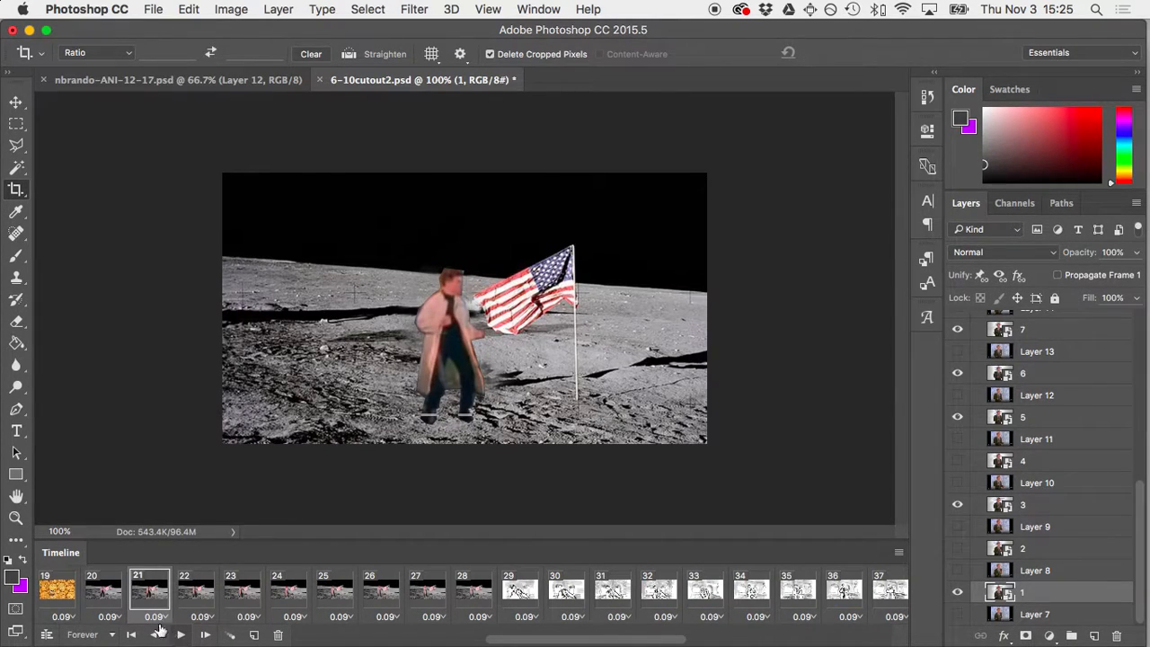
Step through the cookie-background frames 14 to 19 and view the moon scene in frame 20.
scroll(123, 608, "left", 5)
left_click(238, 584)
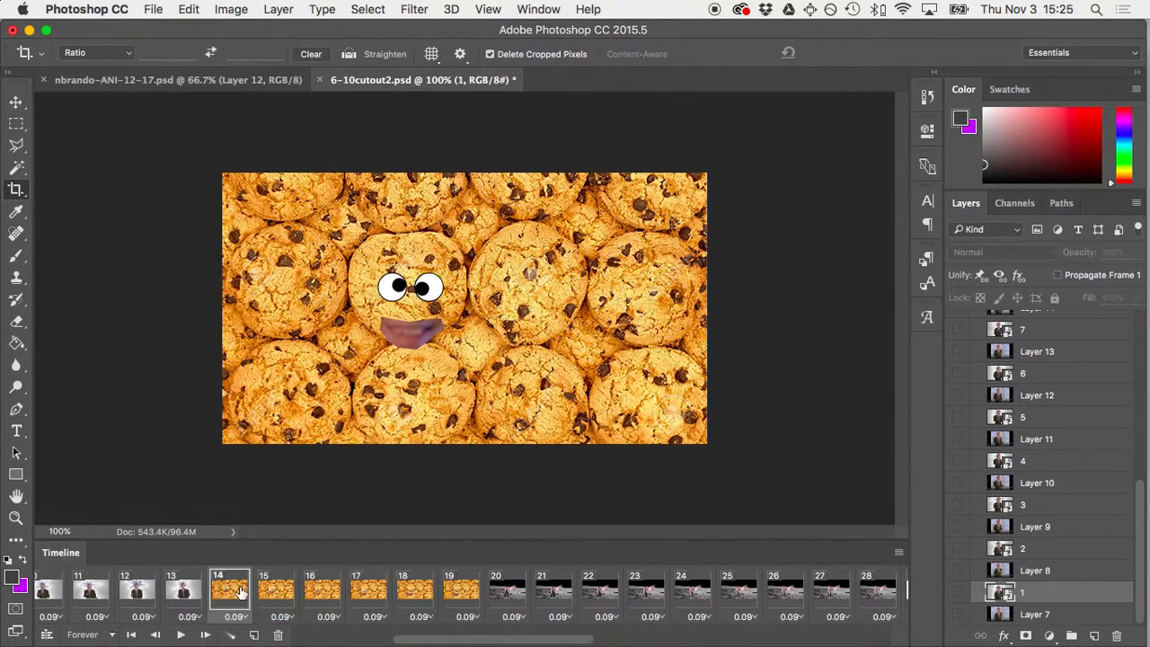
left_click(289, 598)
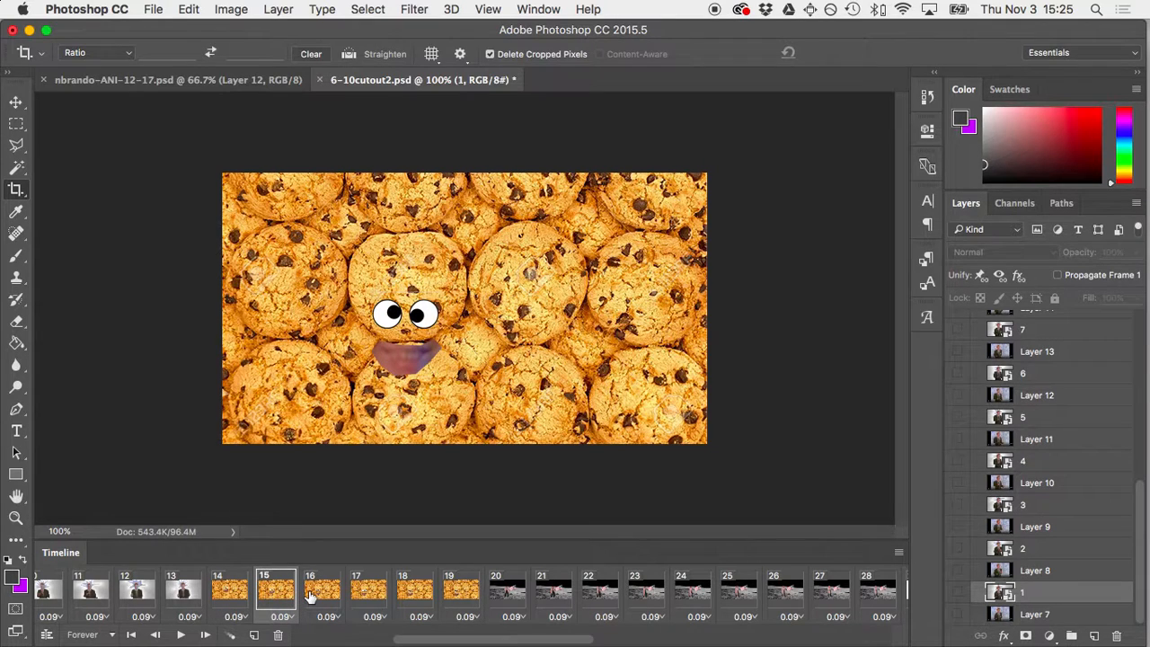
left_click(309, 597)
left_click(388, 600)
left_click(432, 598)
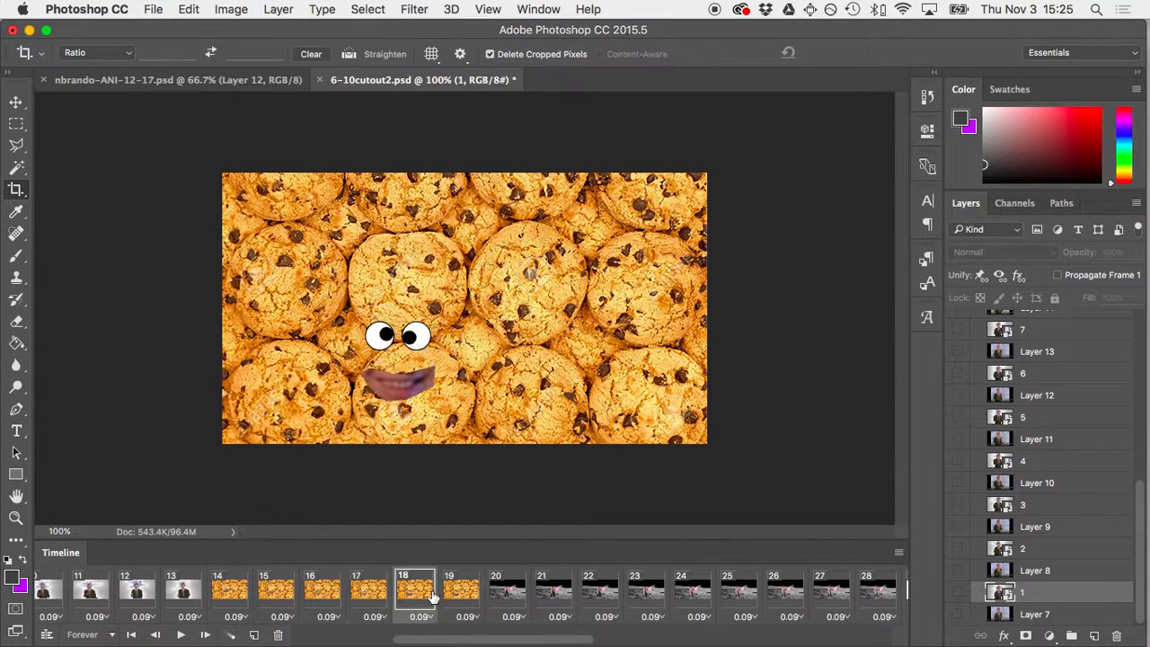
left_click(461, 598)
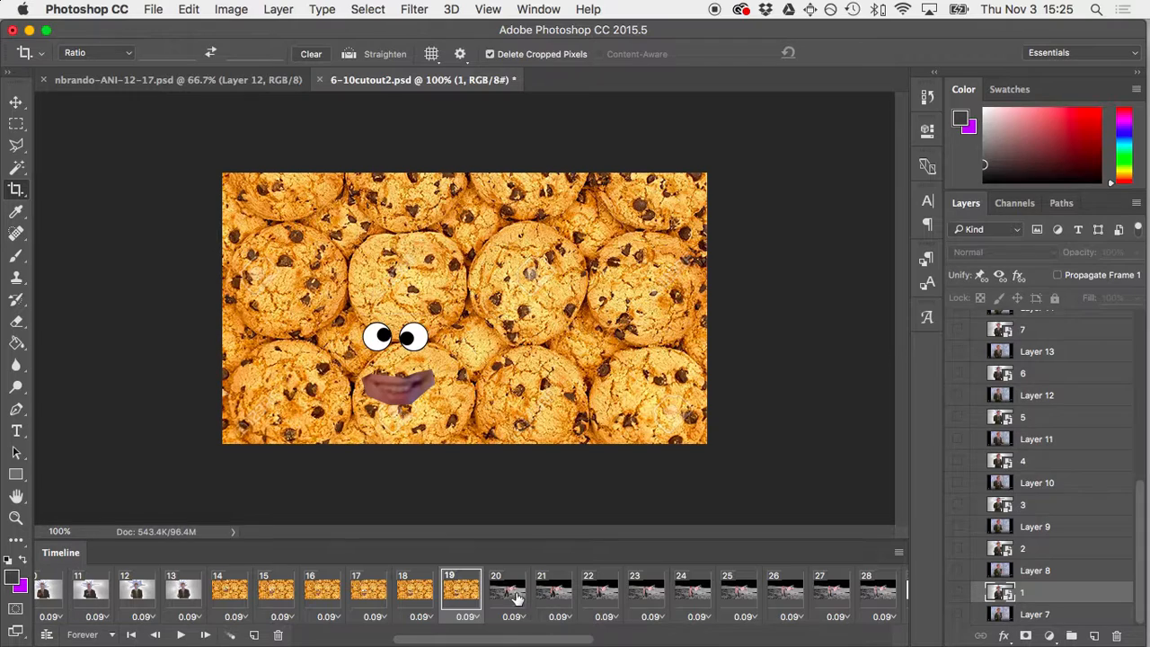
left_click(515, 598)
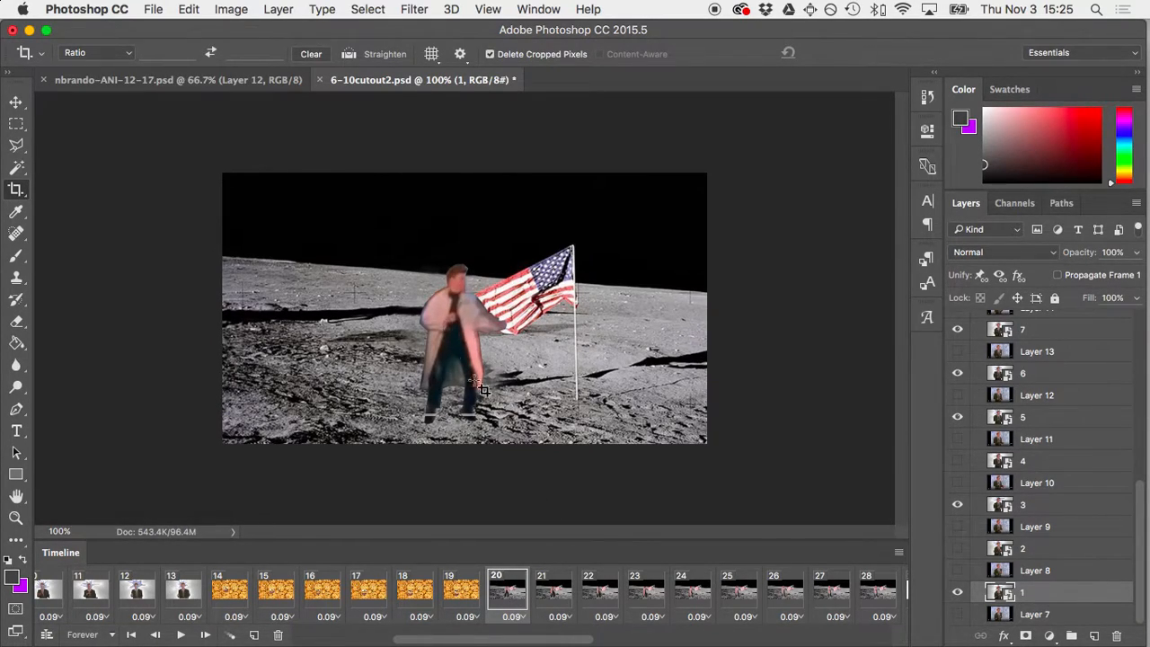
Step through the hand-drawn sketch frames from frame 29 to frame 36.
left_click_drag(517, 643, 605, 644)
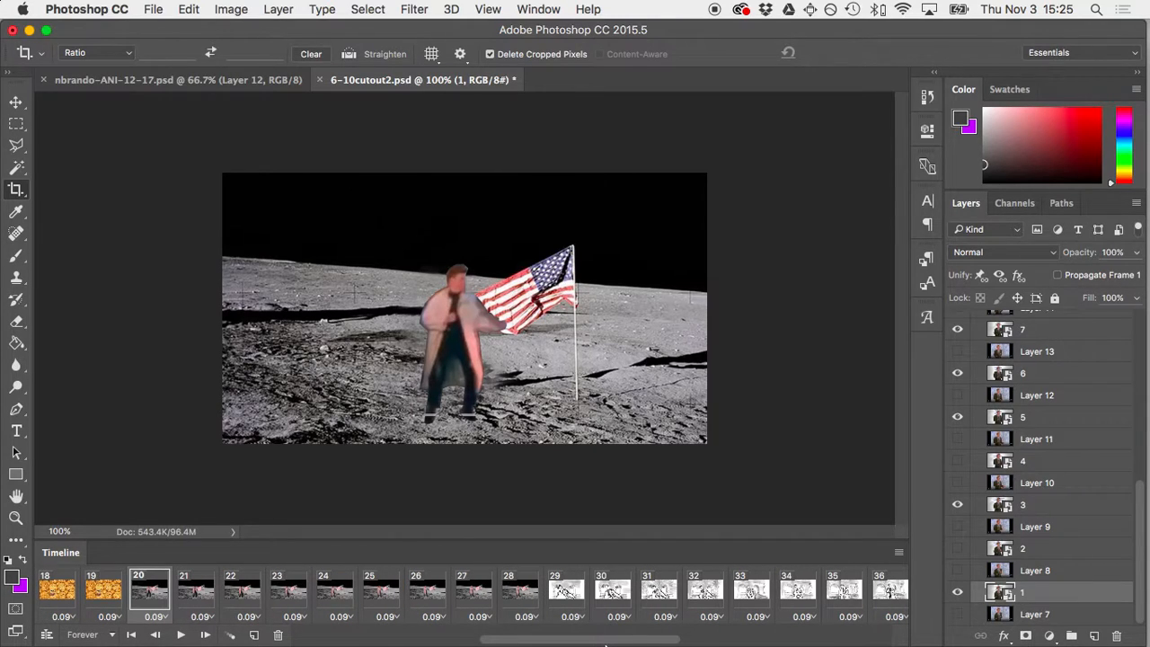
left_click(566, 593)
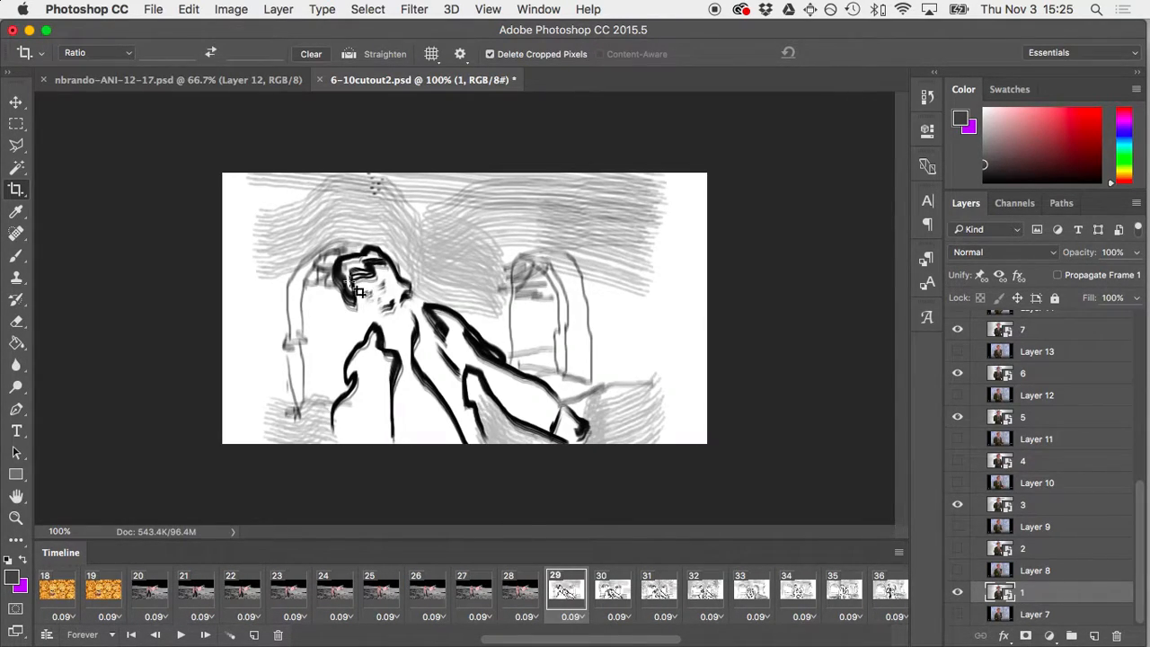
left_click(611, 601)
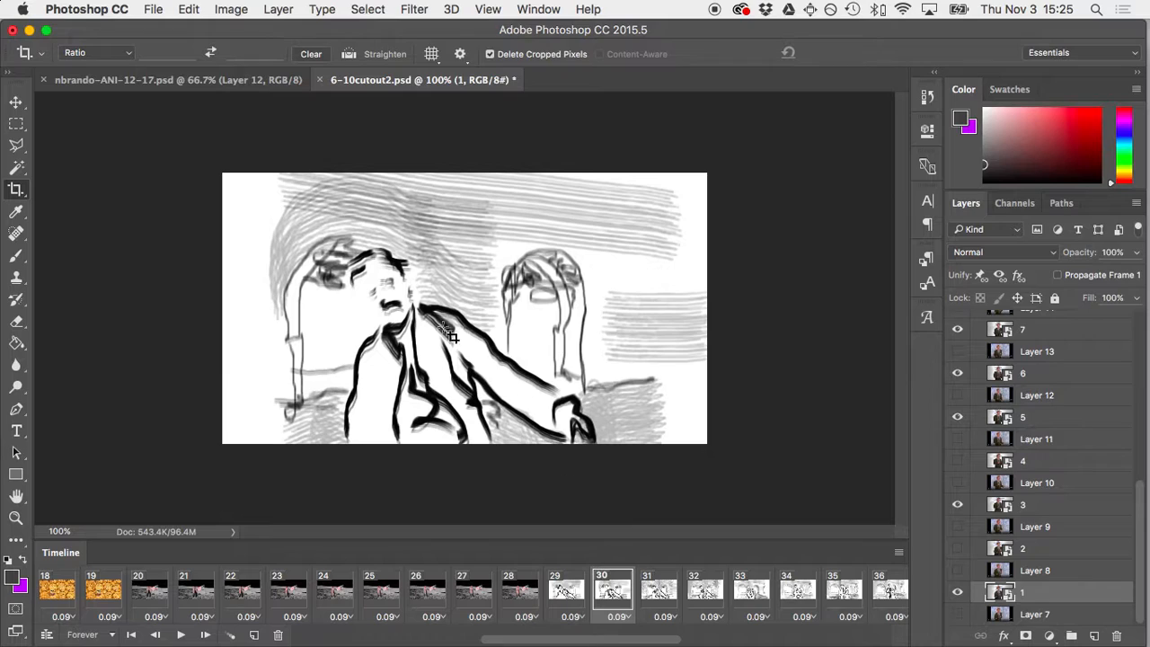
left_click(657, 589)
left_click(709, 593)
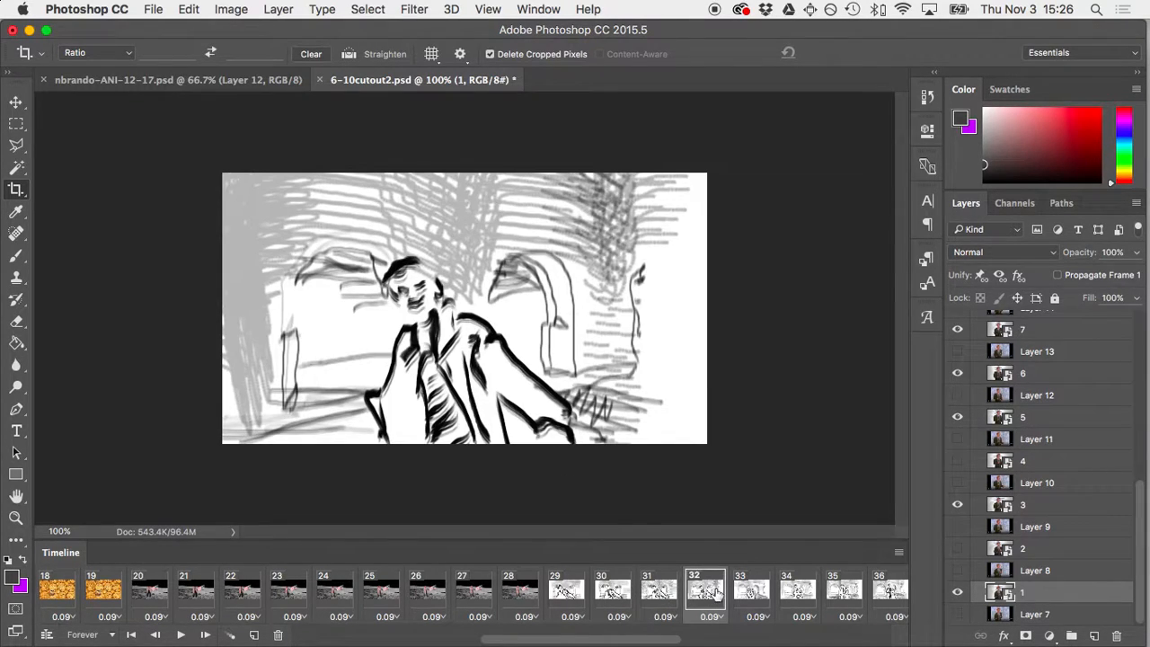
left_click(753, 597)
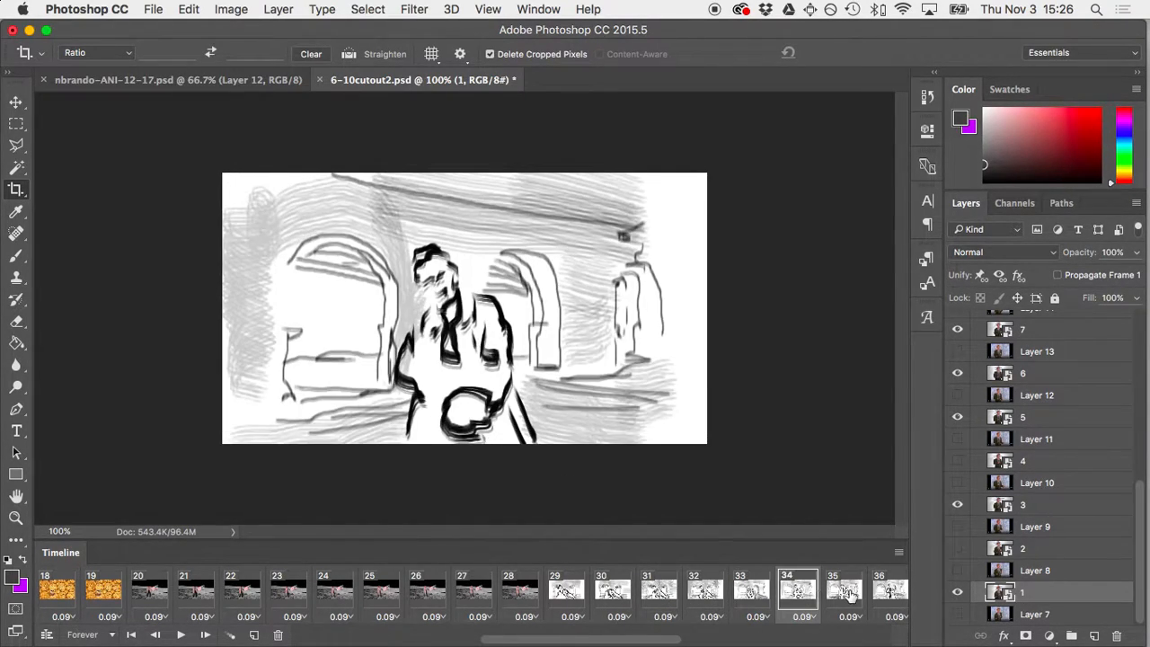
left_click(844, 591)
left_click(890, 590)
Collapse the torso sparkle group, and in the drawing group briefly show original Layer 42 beneath the frame 36 sketch, hiding it again.
scroll(970, 548, "up", 5)
scroll(971, 548, "up", 3)
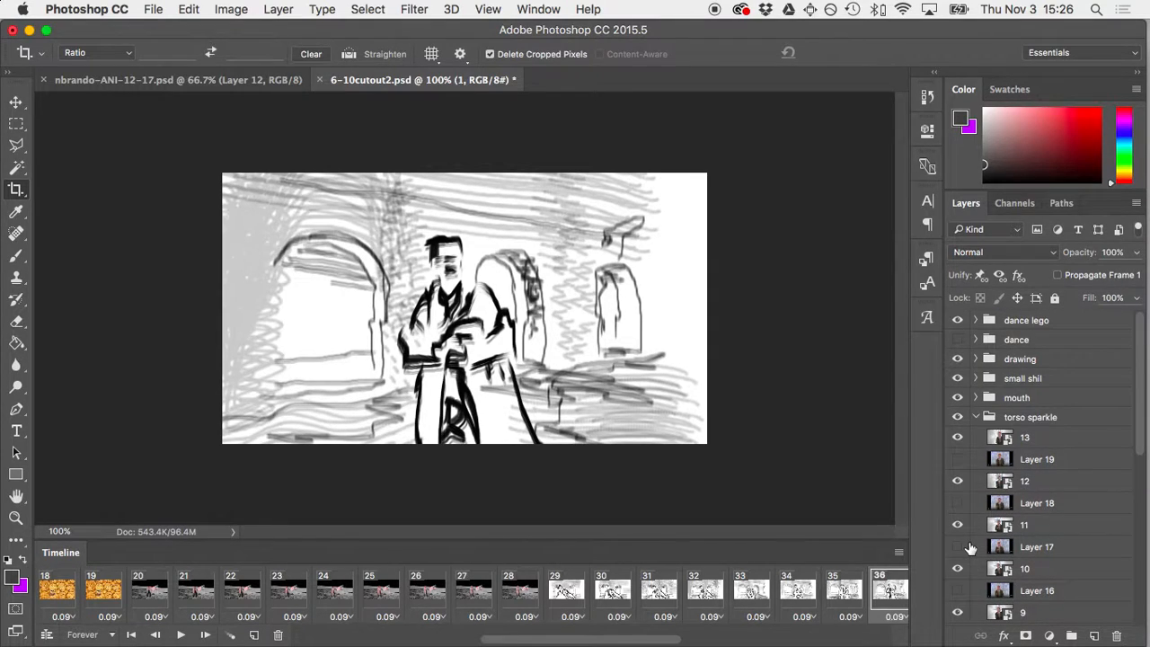
left_click(978, 418)
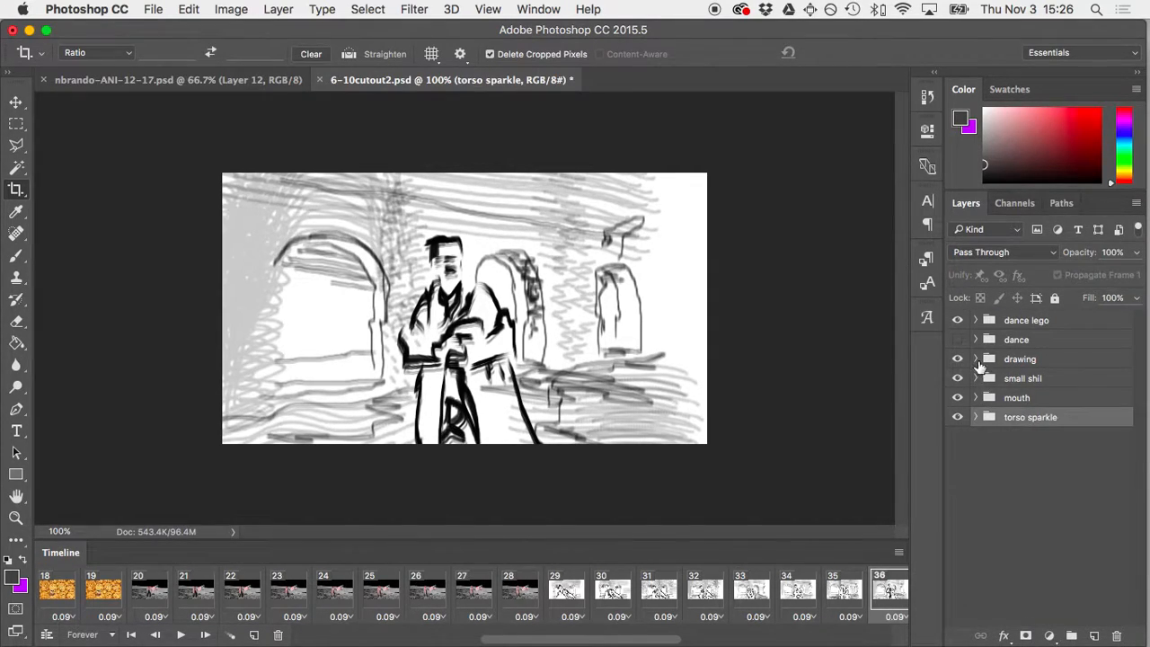
left_click(976, 359)
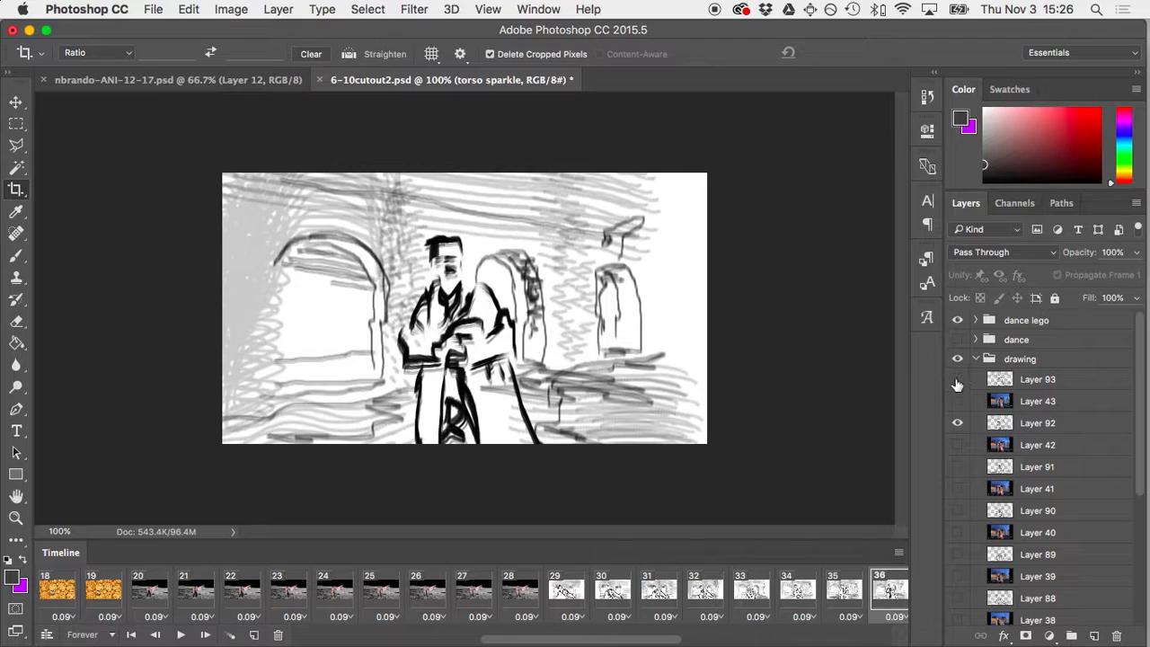
left_click(956, 381)
left_click(956, 381)
left_click(957, 447)
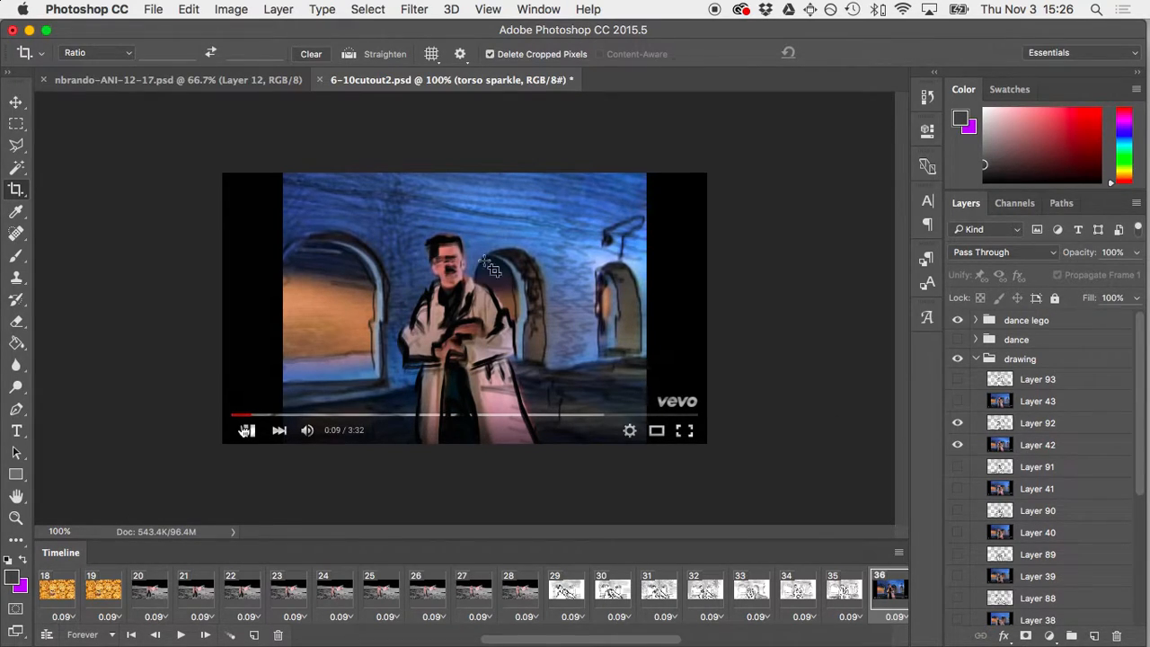
left_click(958, 446)
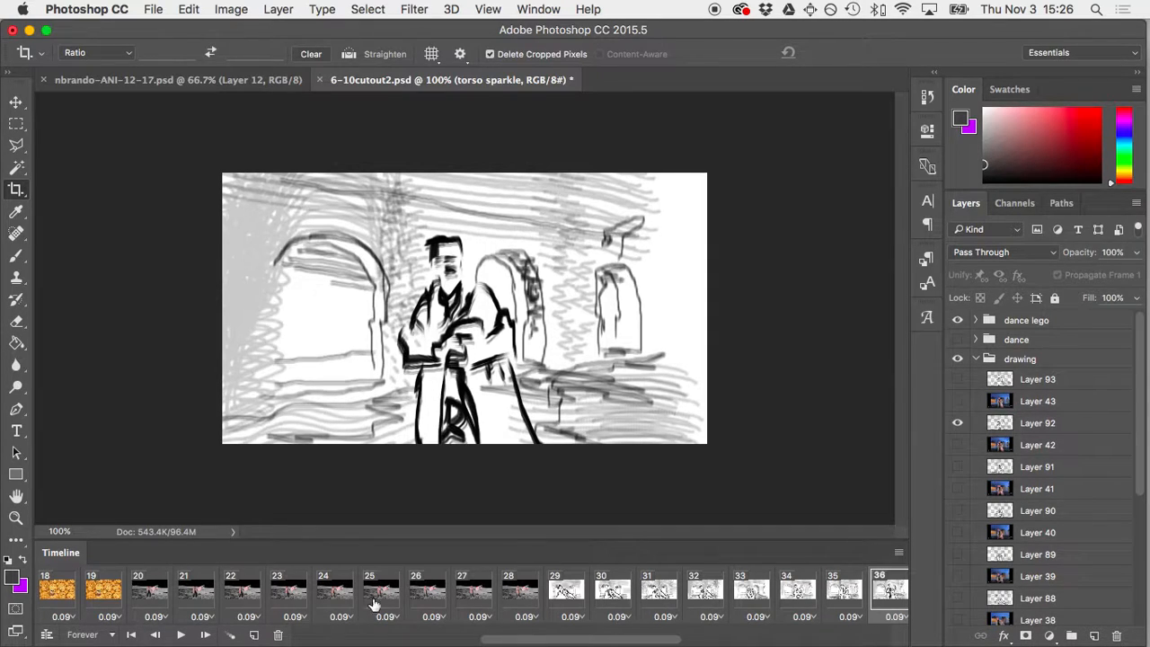
In frame 37, toggle original Layer 43 beneath the Layer 93 sketch for comparison, leave it hidden, and collapse the drawing group.
scroll(732, 586, "right", 4)
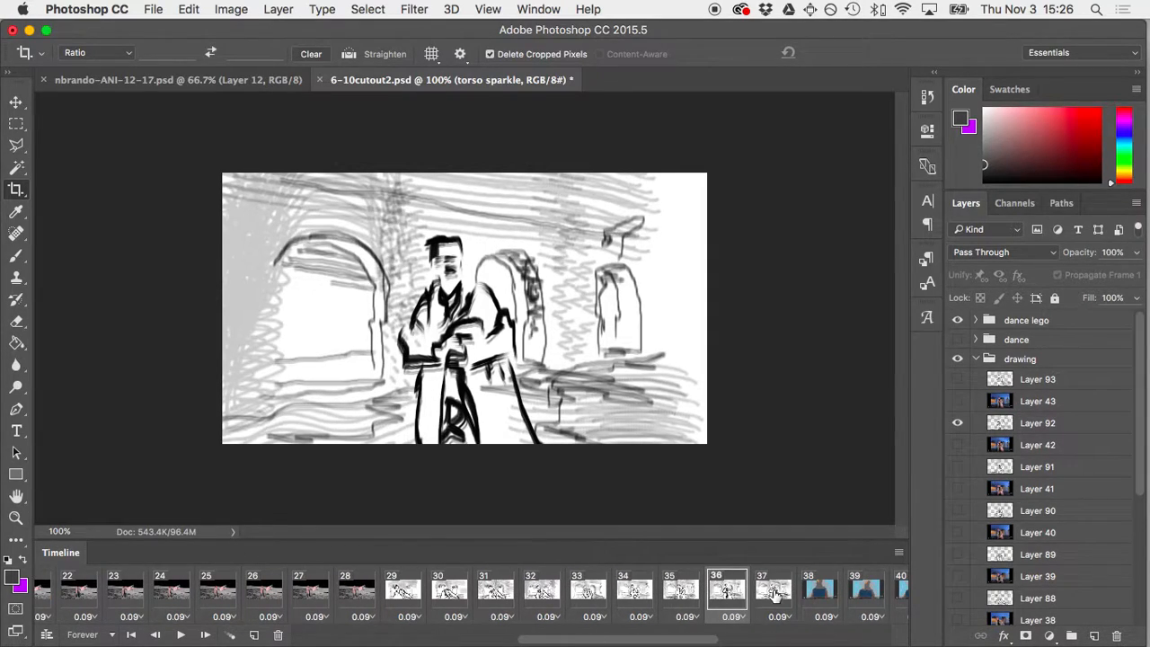
left_click(774, 595)
left_click(958, 401)
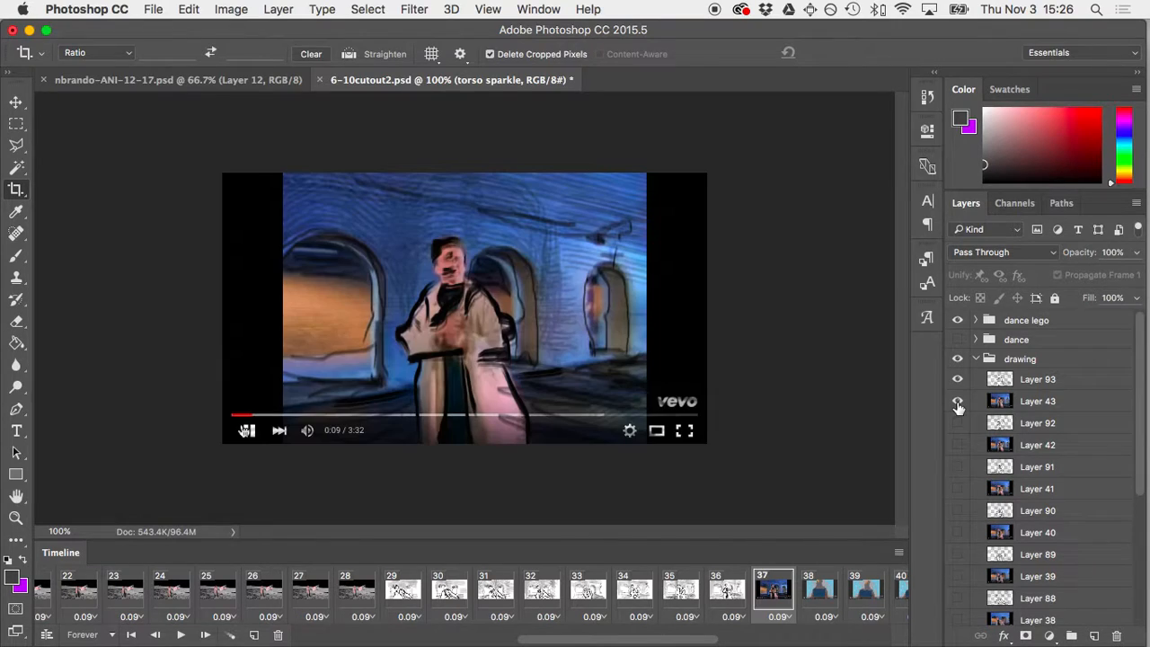
left_click(958, 404)
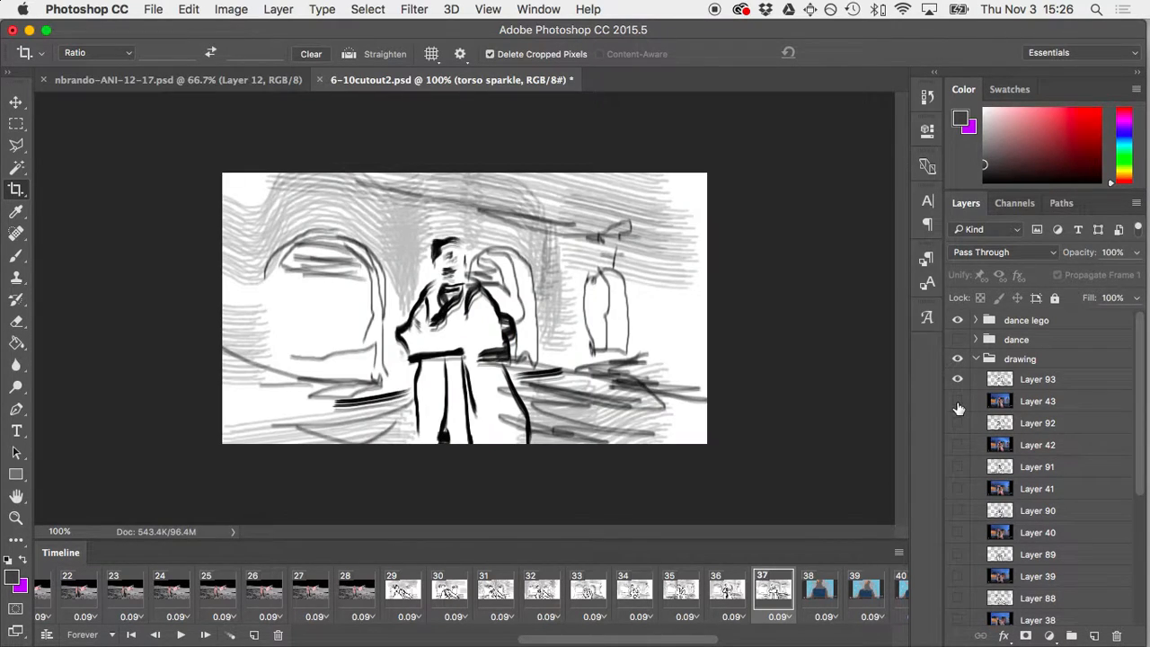
left_click(958, 402)
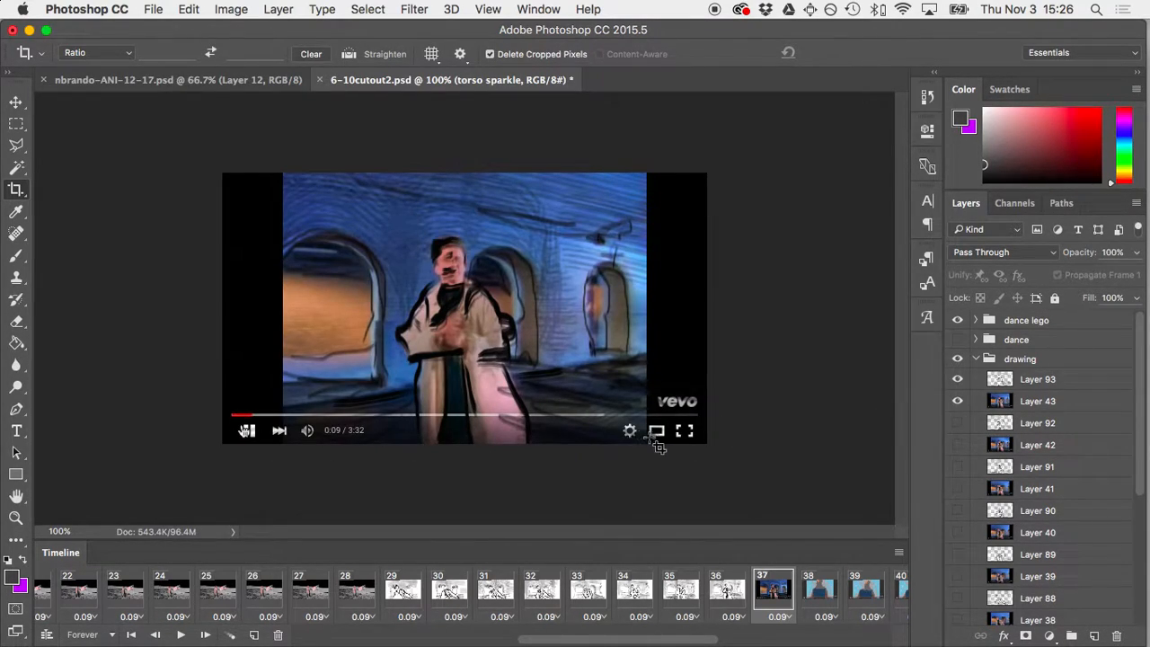
left_click(958, 405)
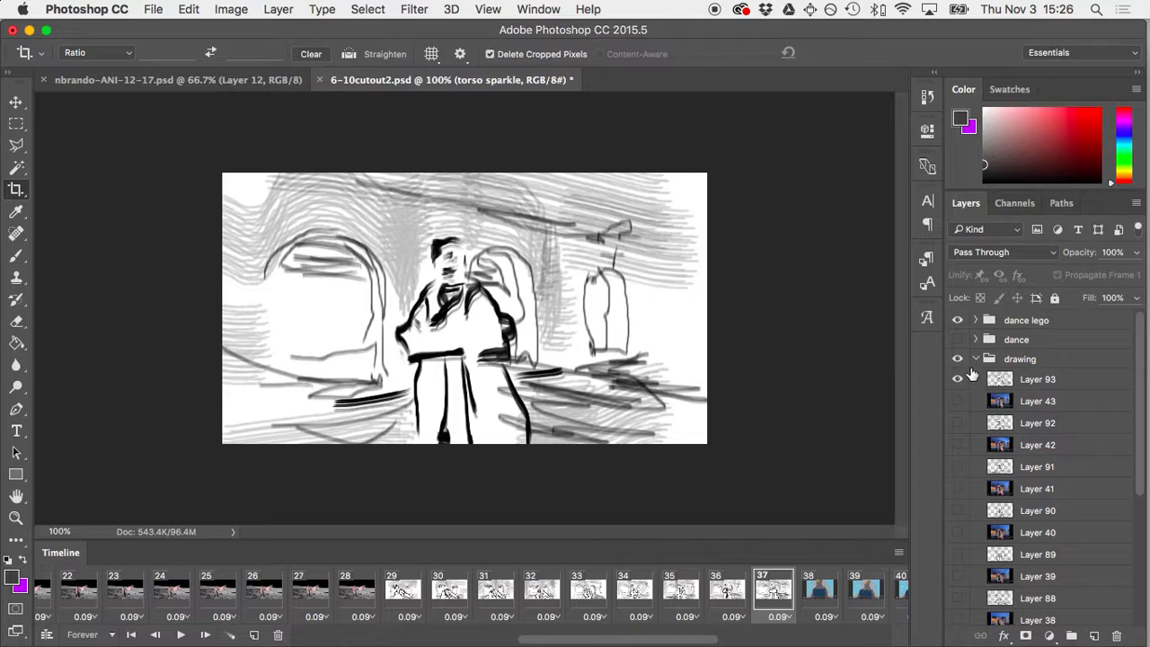
left_click(976, 359)
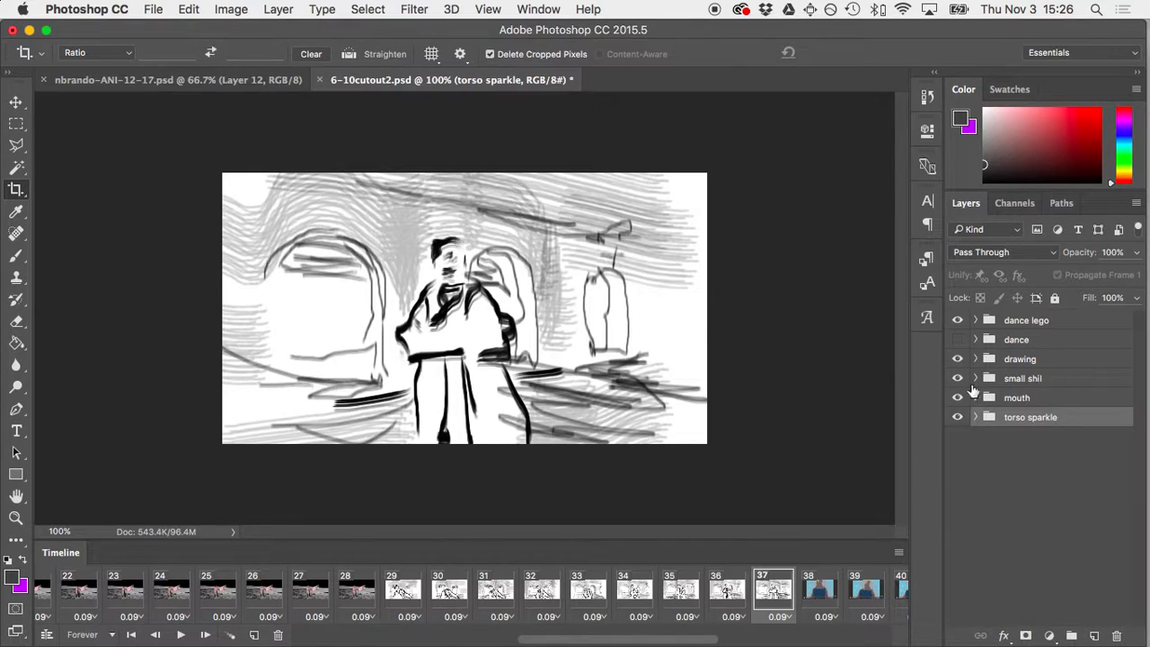
View the pixelated lego-style frame 38 and look through the following frames up to frame 56.
scroll(602, 592, "right", 5)
left_click(590, 597)
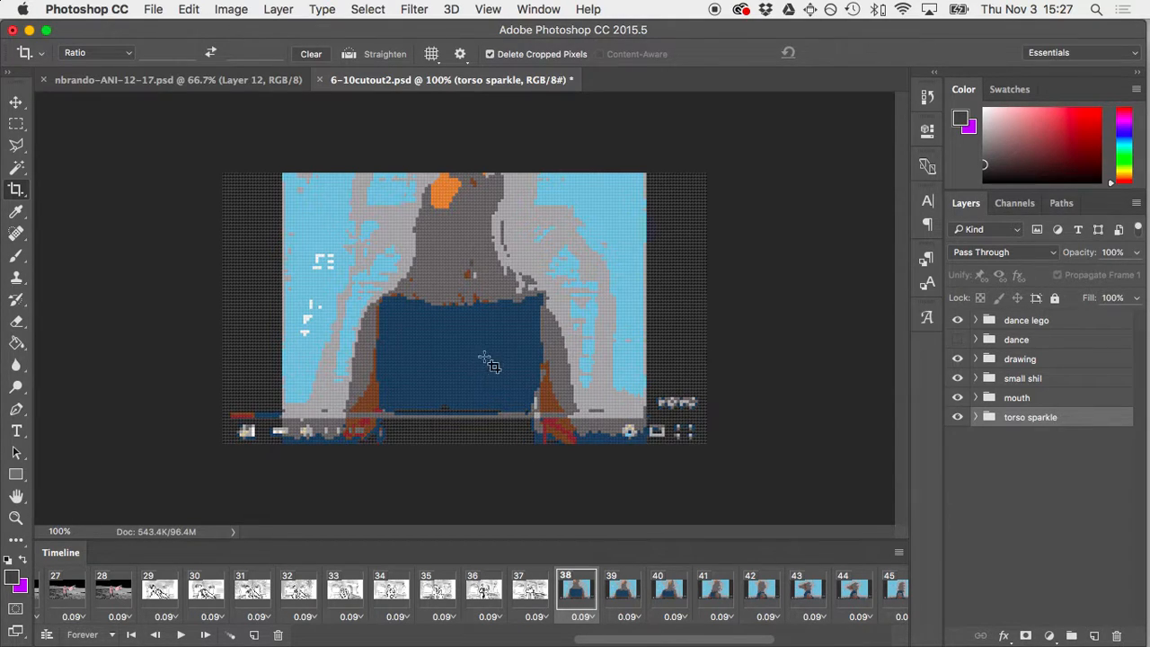
scroll(586, 600, "right", 5)
scroll(586, 600, "right", 1)
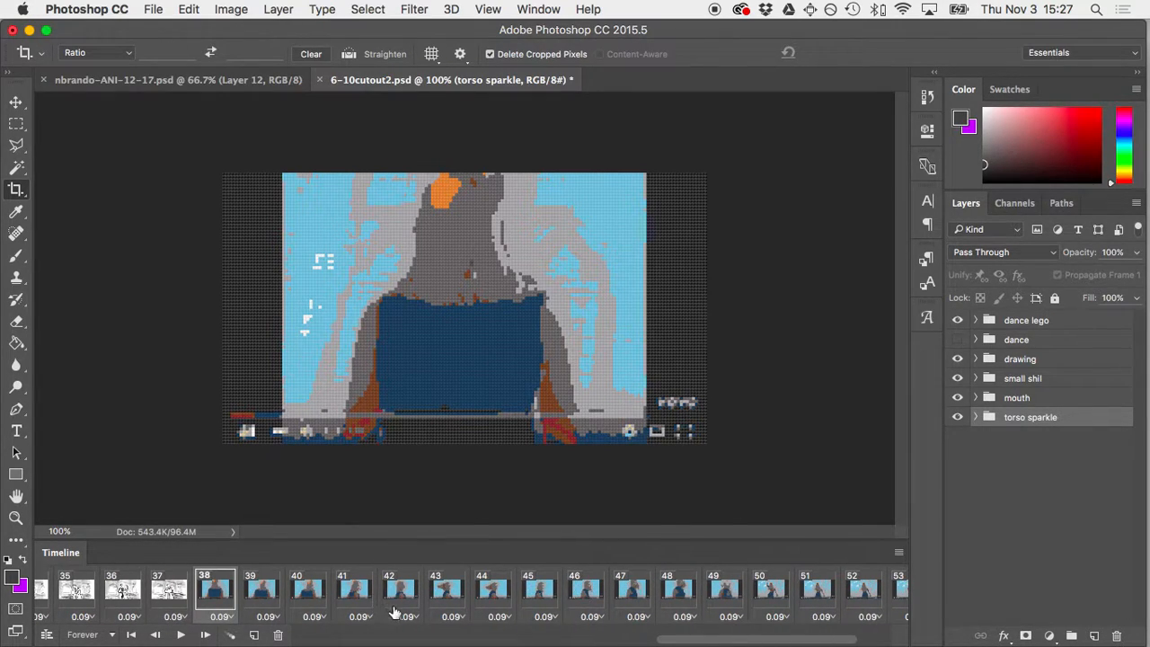
scroll(396, 611, "right", 2)
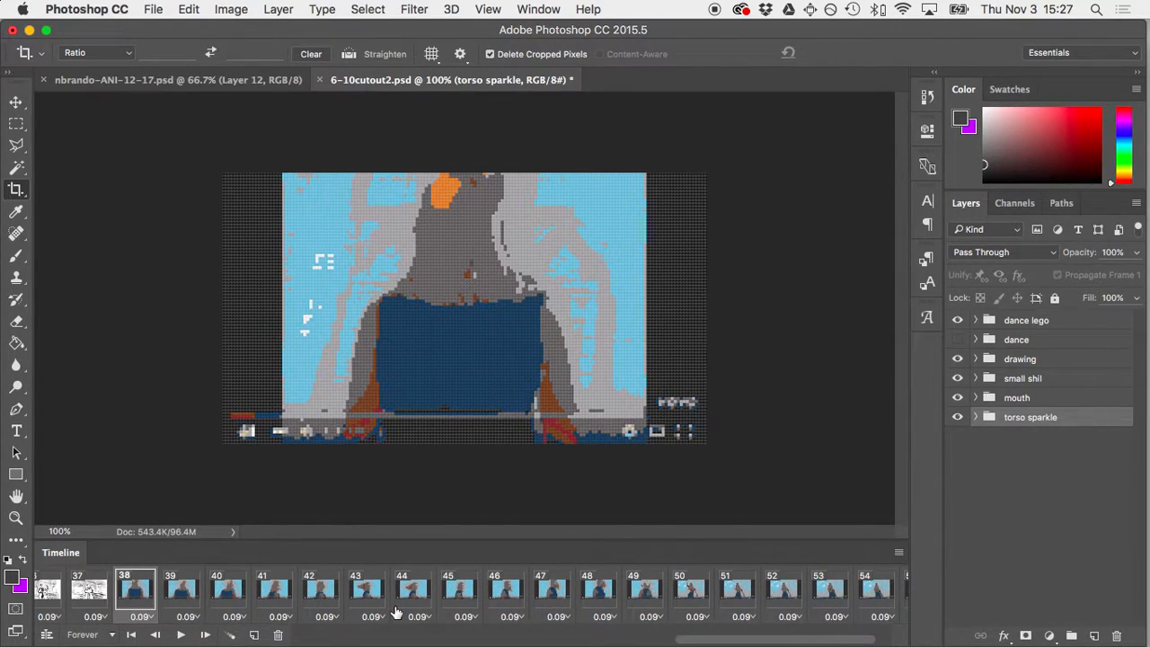
scroll(180, 601, "right", 2)
scroll(178, 601, "left", 3)
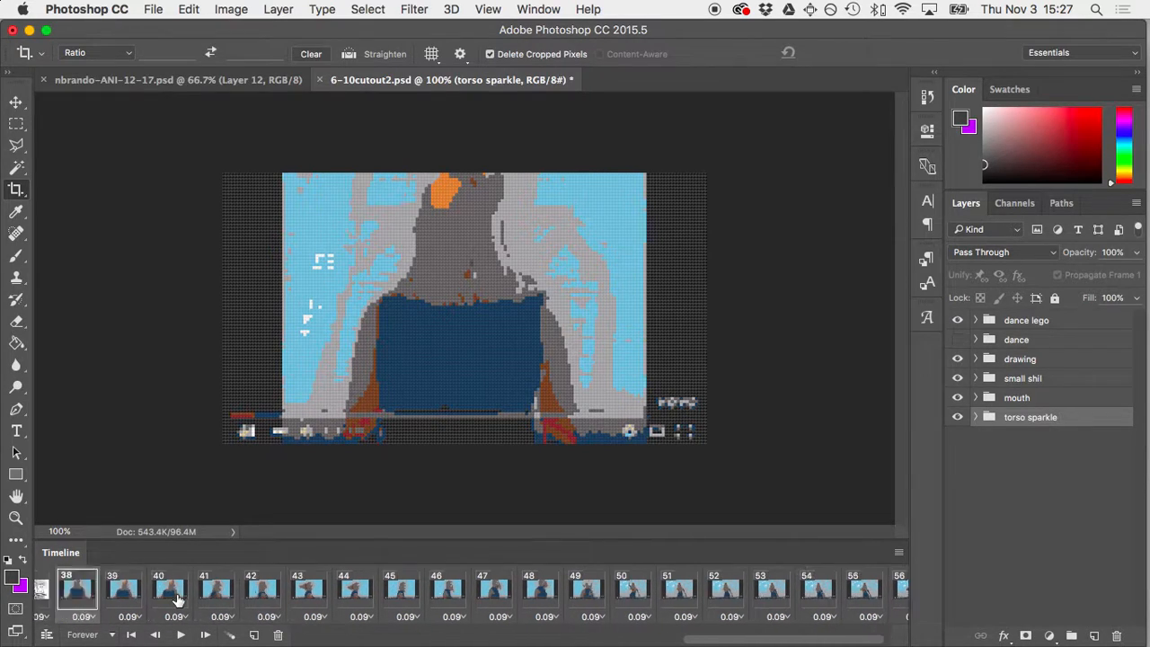
scroll(178, 600, "right", 3)
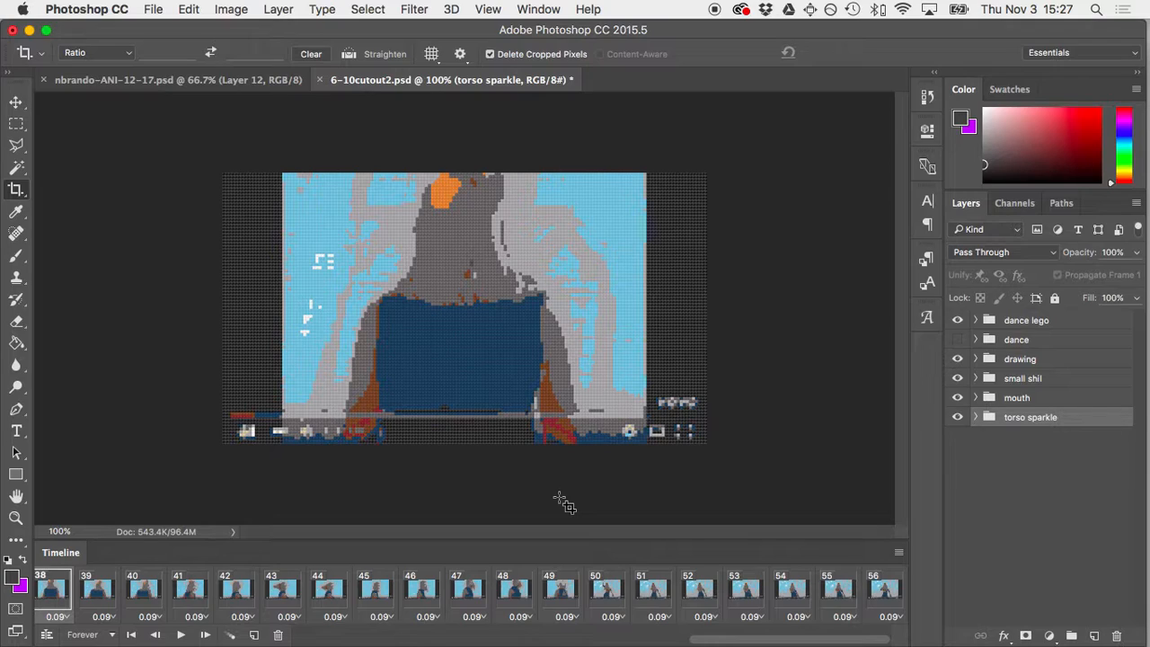
Examine the dance lego group, toggle layers 45 and 46 in frame 38, leave only 45 shown, and collapse the group.
left_click(976, 321)
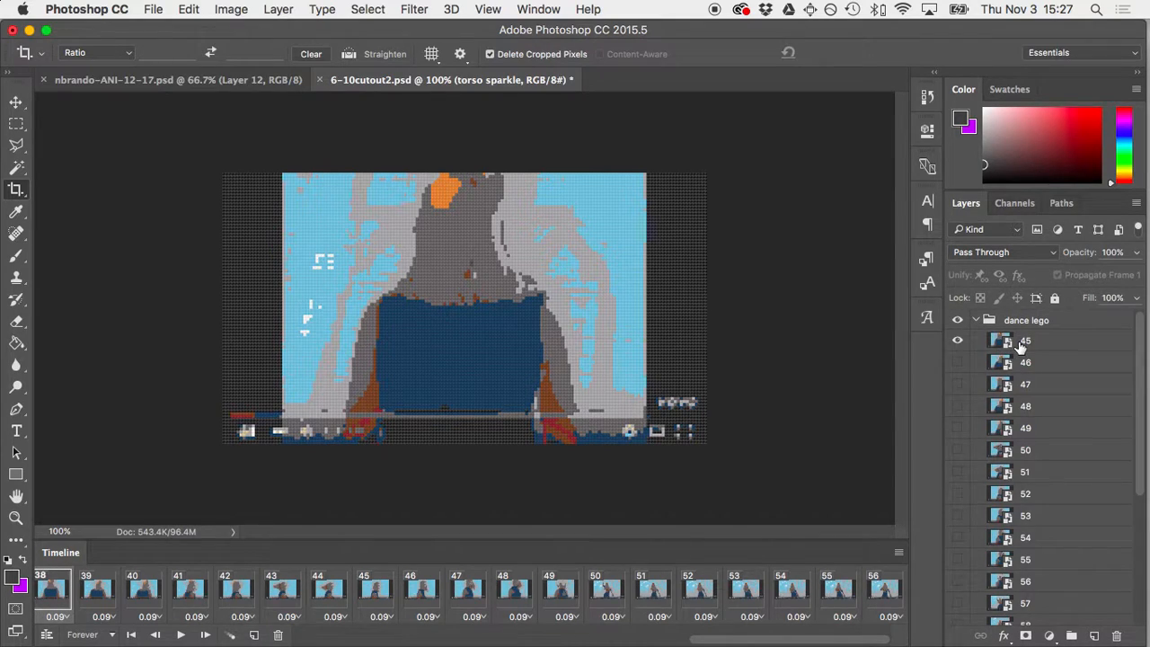
scroll(1022, 348, "down", 5)
scroll(1021, 348, "up", 5)
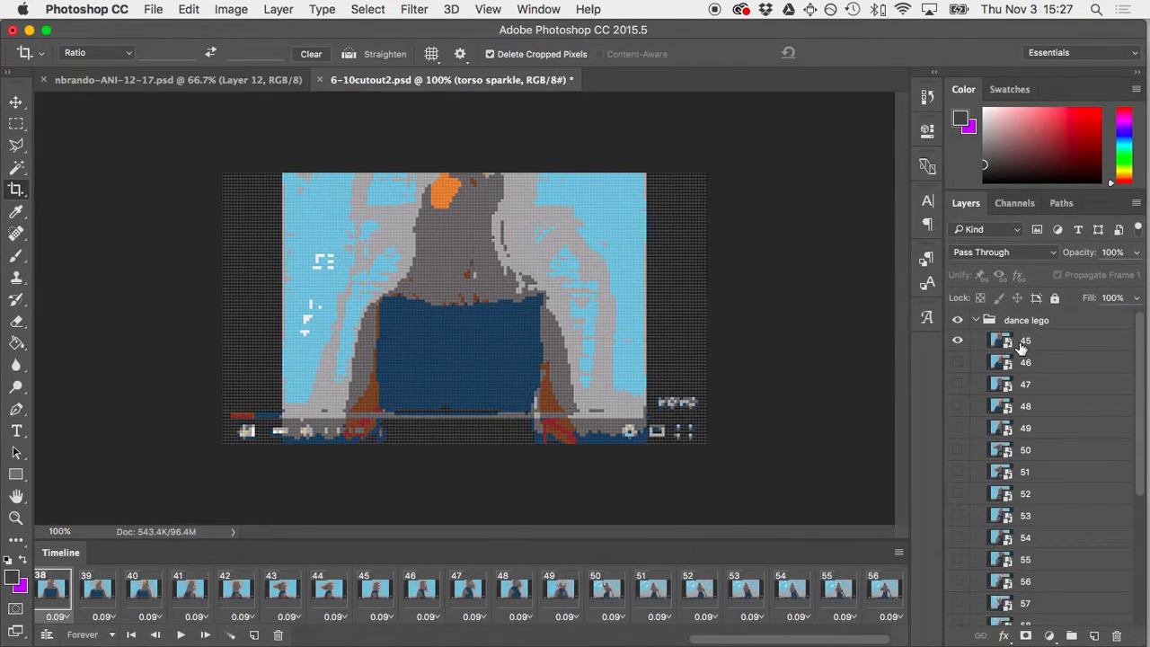
left_click(958, 342)
left_click(959, 362)
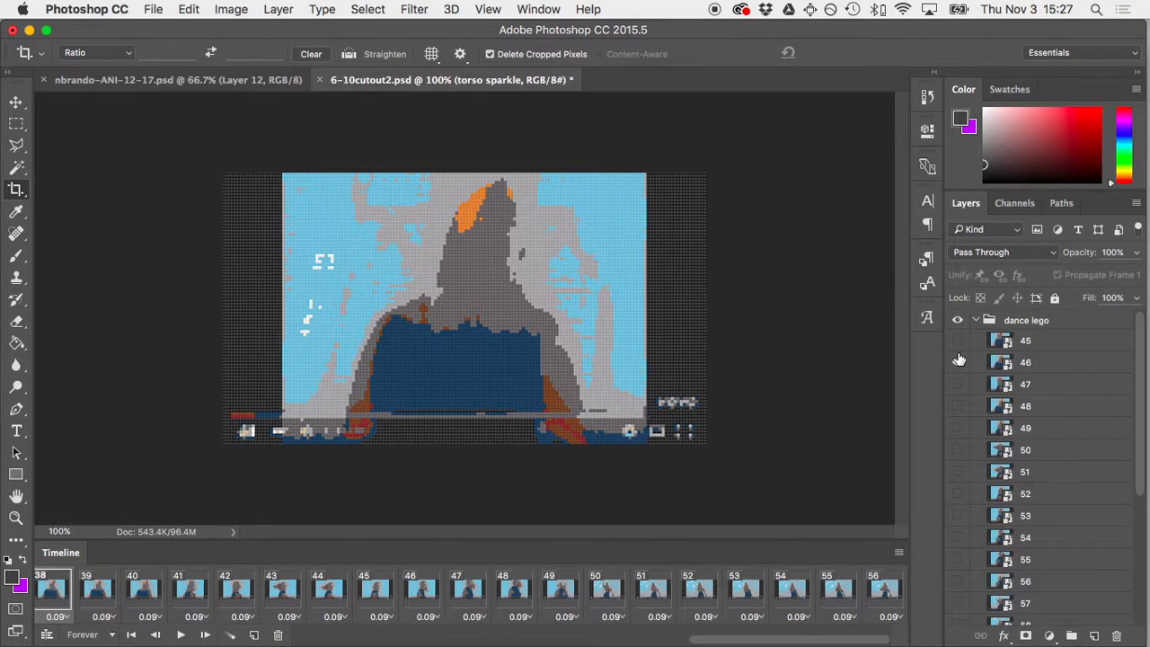
left_click(959, 342)
left_click(960, 362)
scroll(959, 418, "down", 3)
scroll(958, 416, "up", 3)
left_click(973, 321)
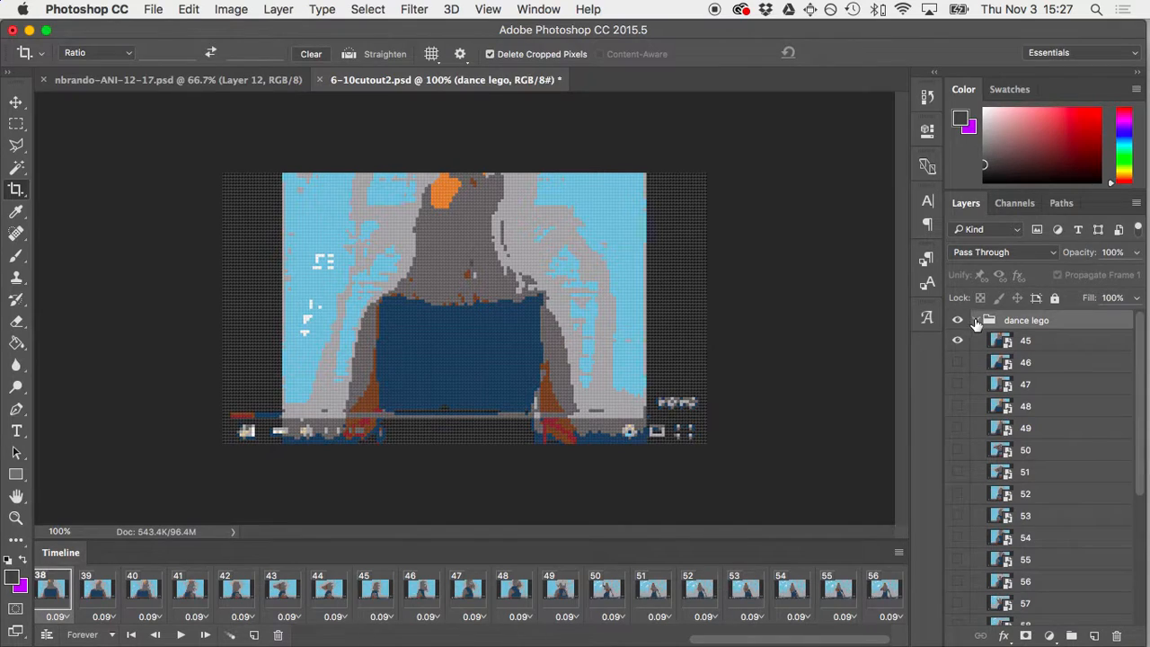
left_click(976, 322)
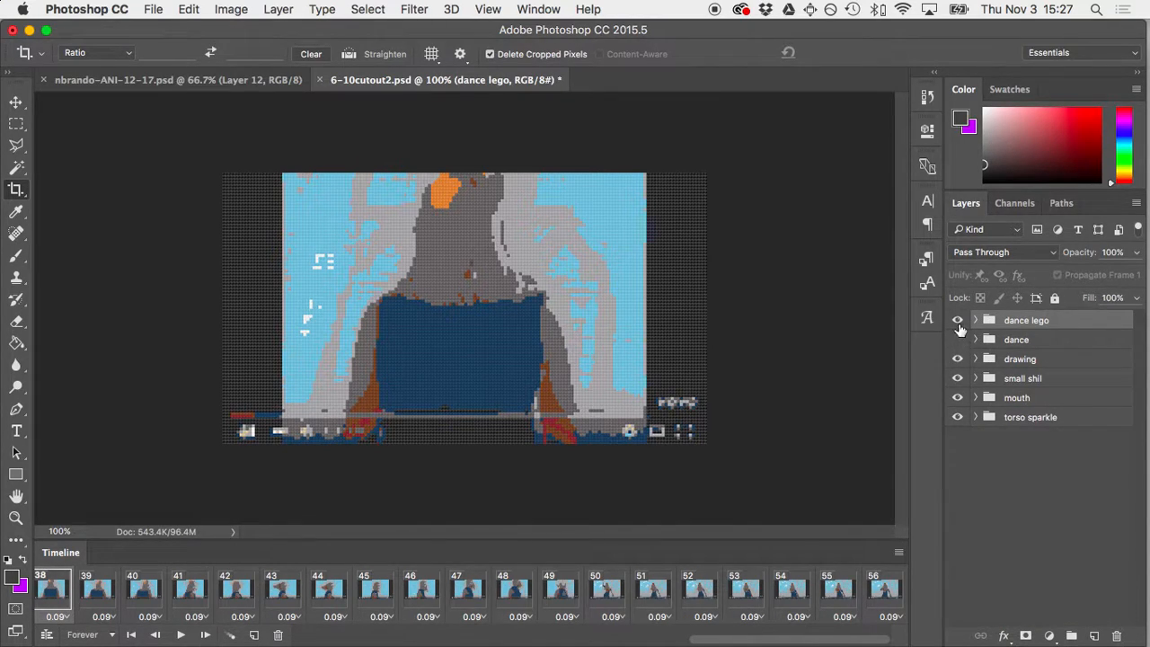
Hide the dance lego group in frame 38, and in frame 39 hide it and show the original dance group instead.
left_click(958, 321)
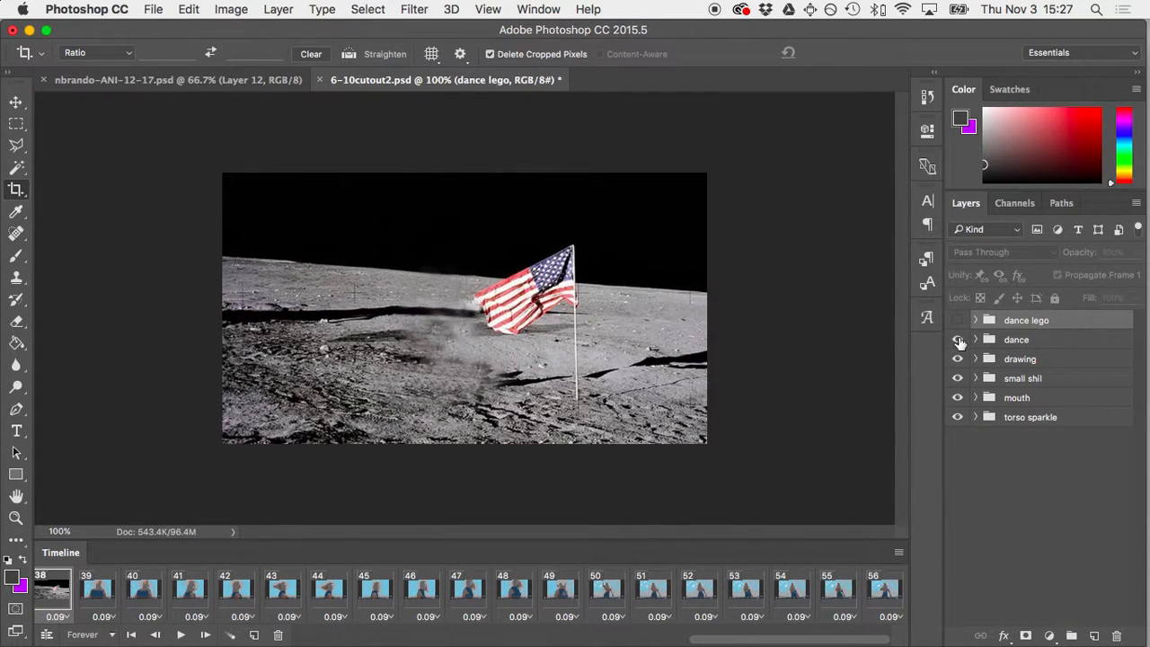
left_click(99, 592)
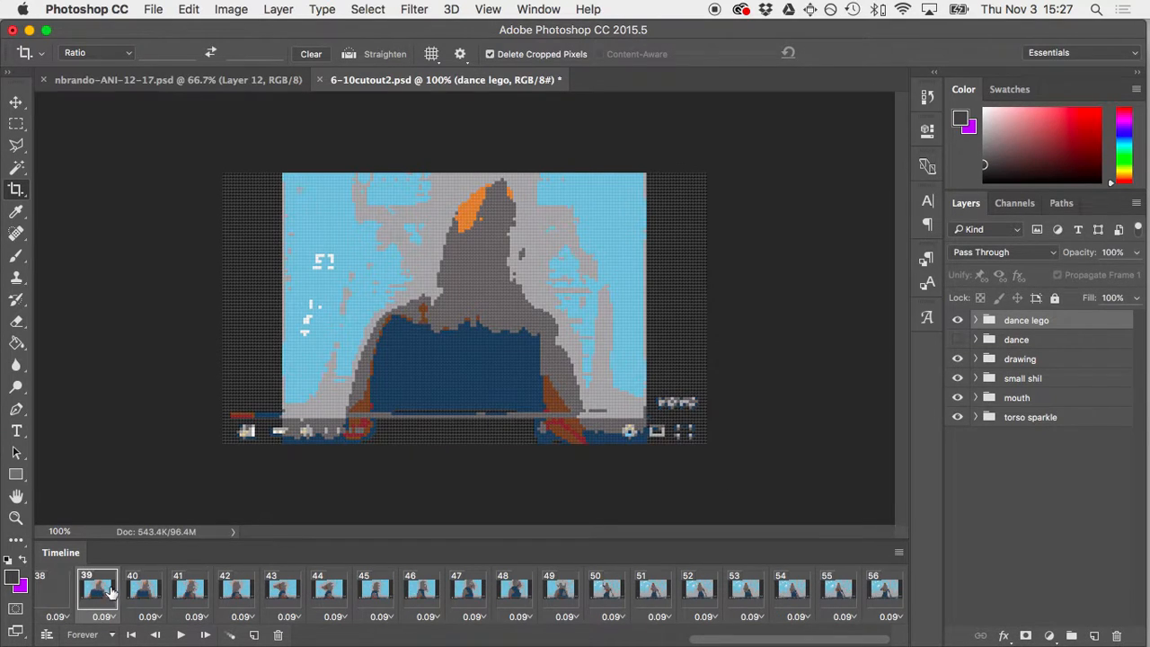
left_click(958, 320)
left_click(958, 340)
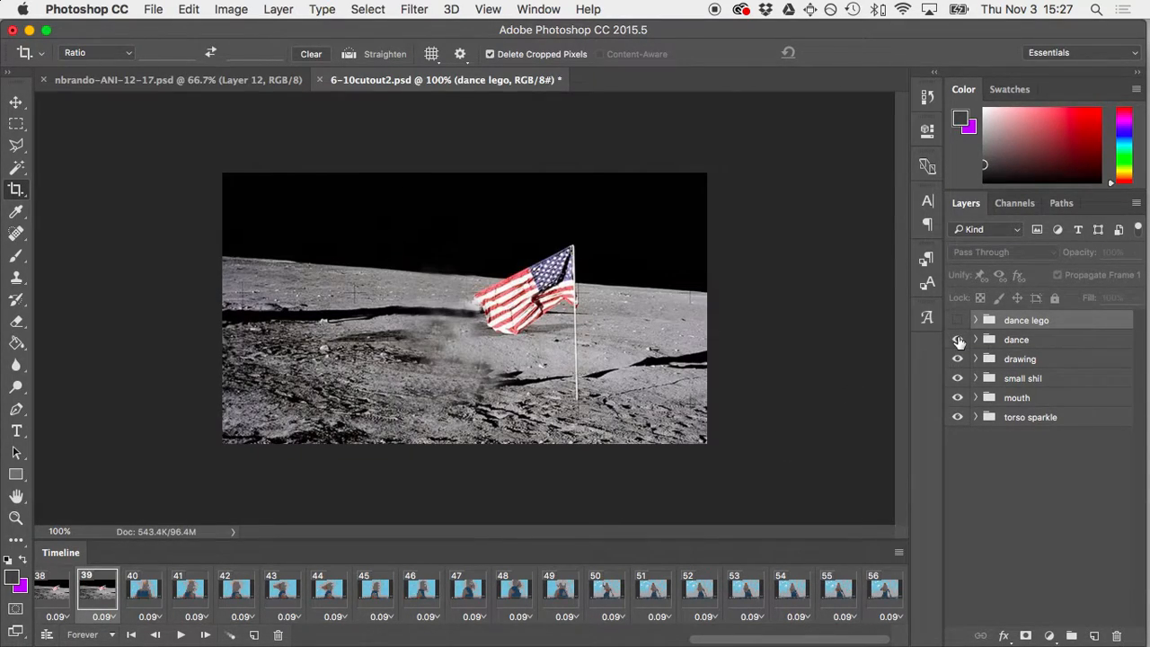
Expand the dance group, show its Layer 63 in frame 39, and look through the original layers down to Layer 44.
left_click(982, 340)
left_click(976, 340)
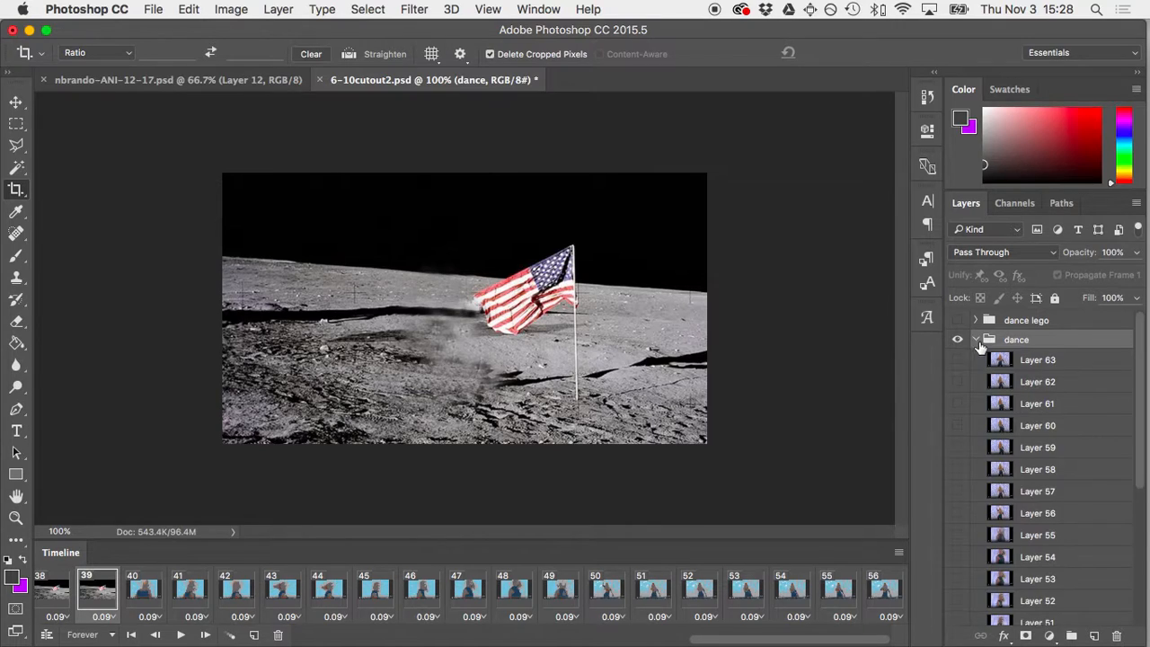
left_click(957, 360)
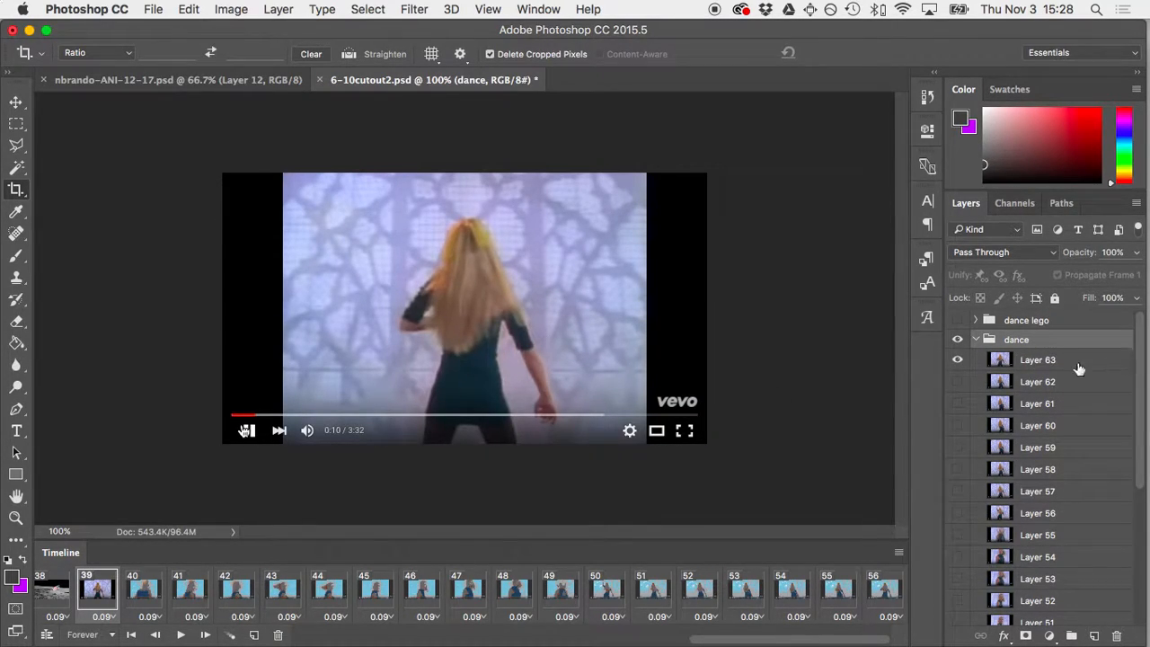
scroll(1079, 414, "down", 5)
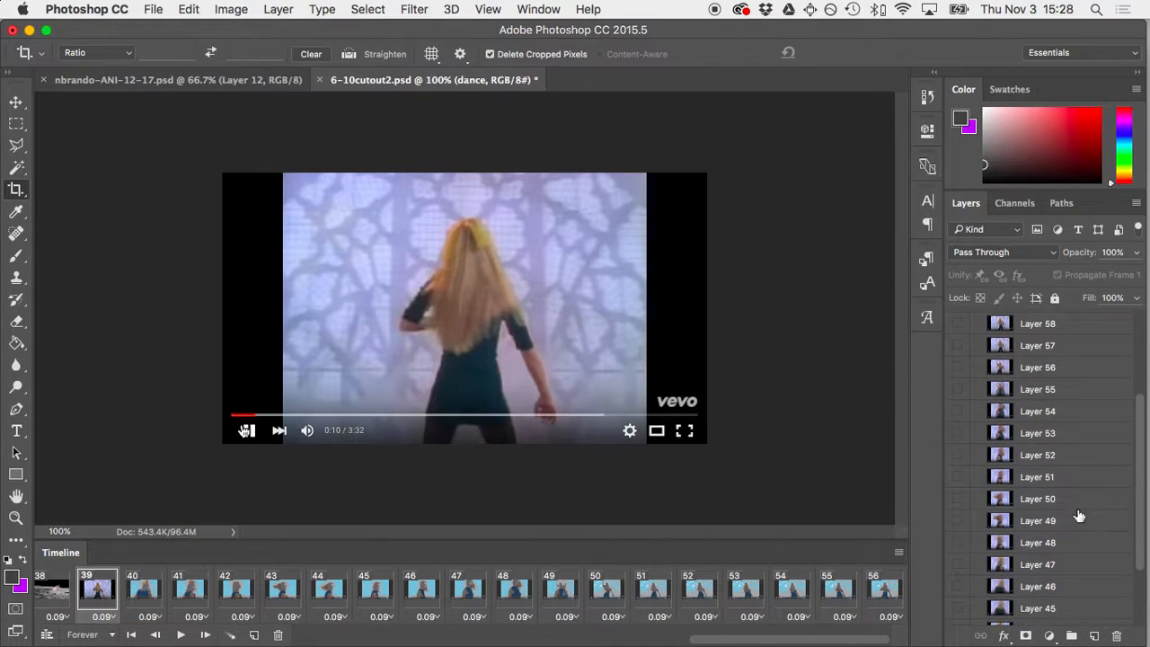
scroll(1080, 516, "down", 4)
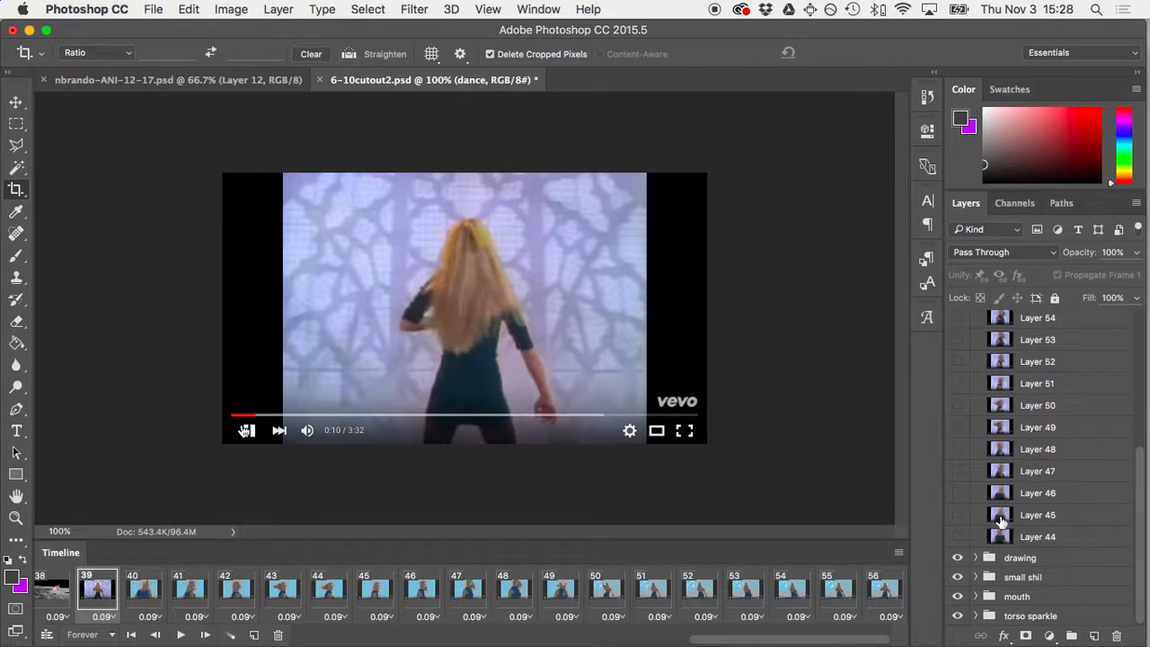
scroll(995, 419, "up", 9)
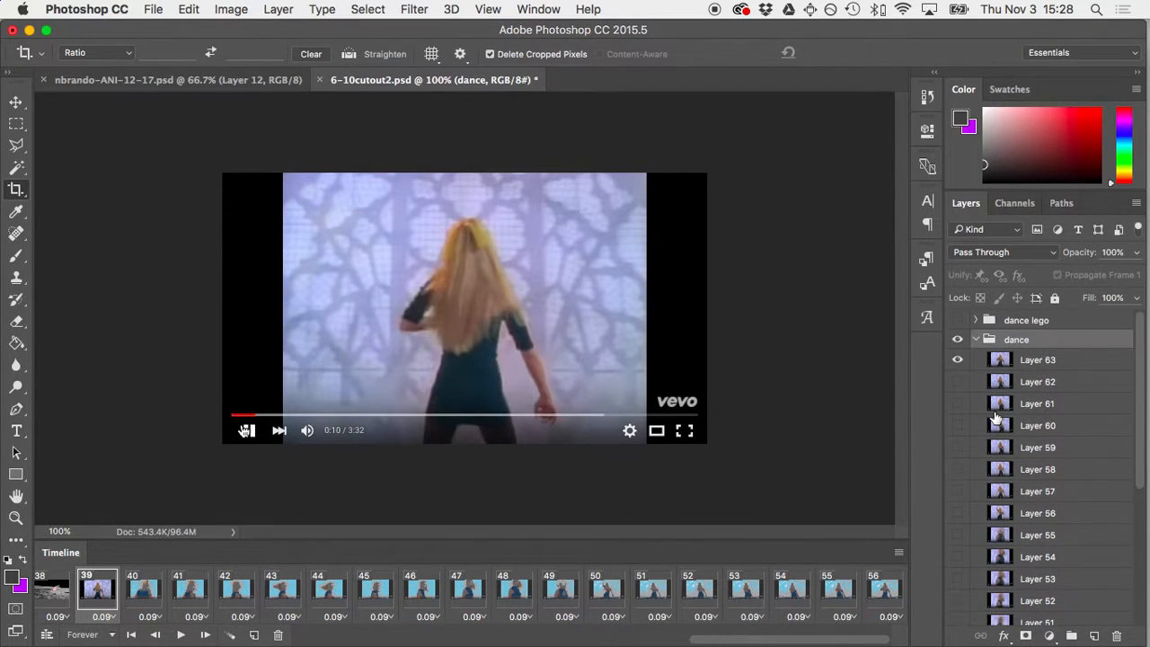
Collapse the dance group, hide it, and show the dance lego group again in frame 39.
left_click(977, 340)
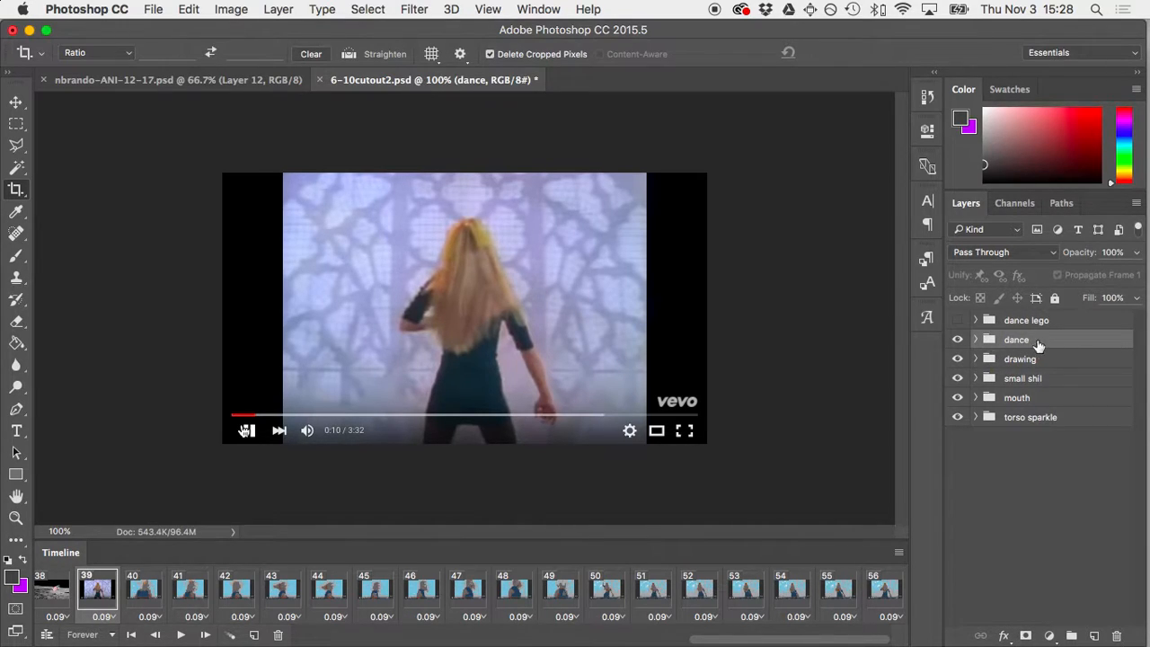
left_click(957, 320)
left_click(958, 339)
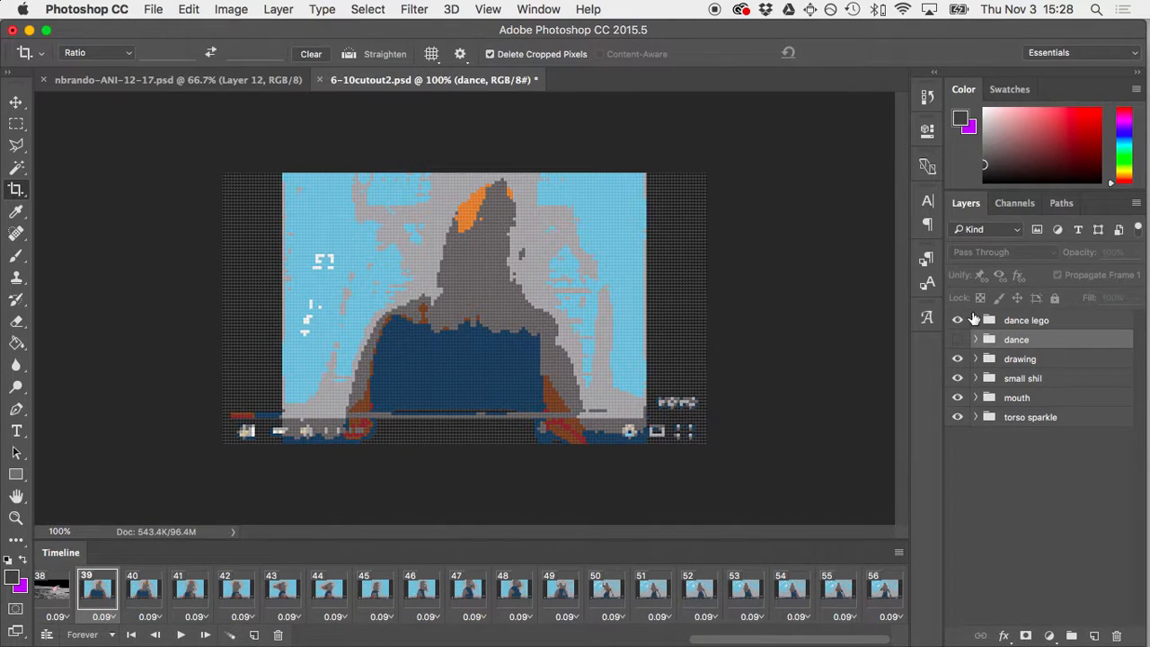